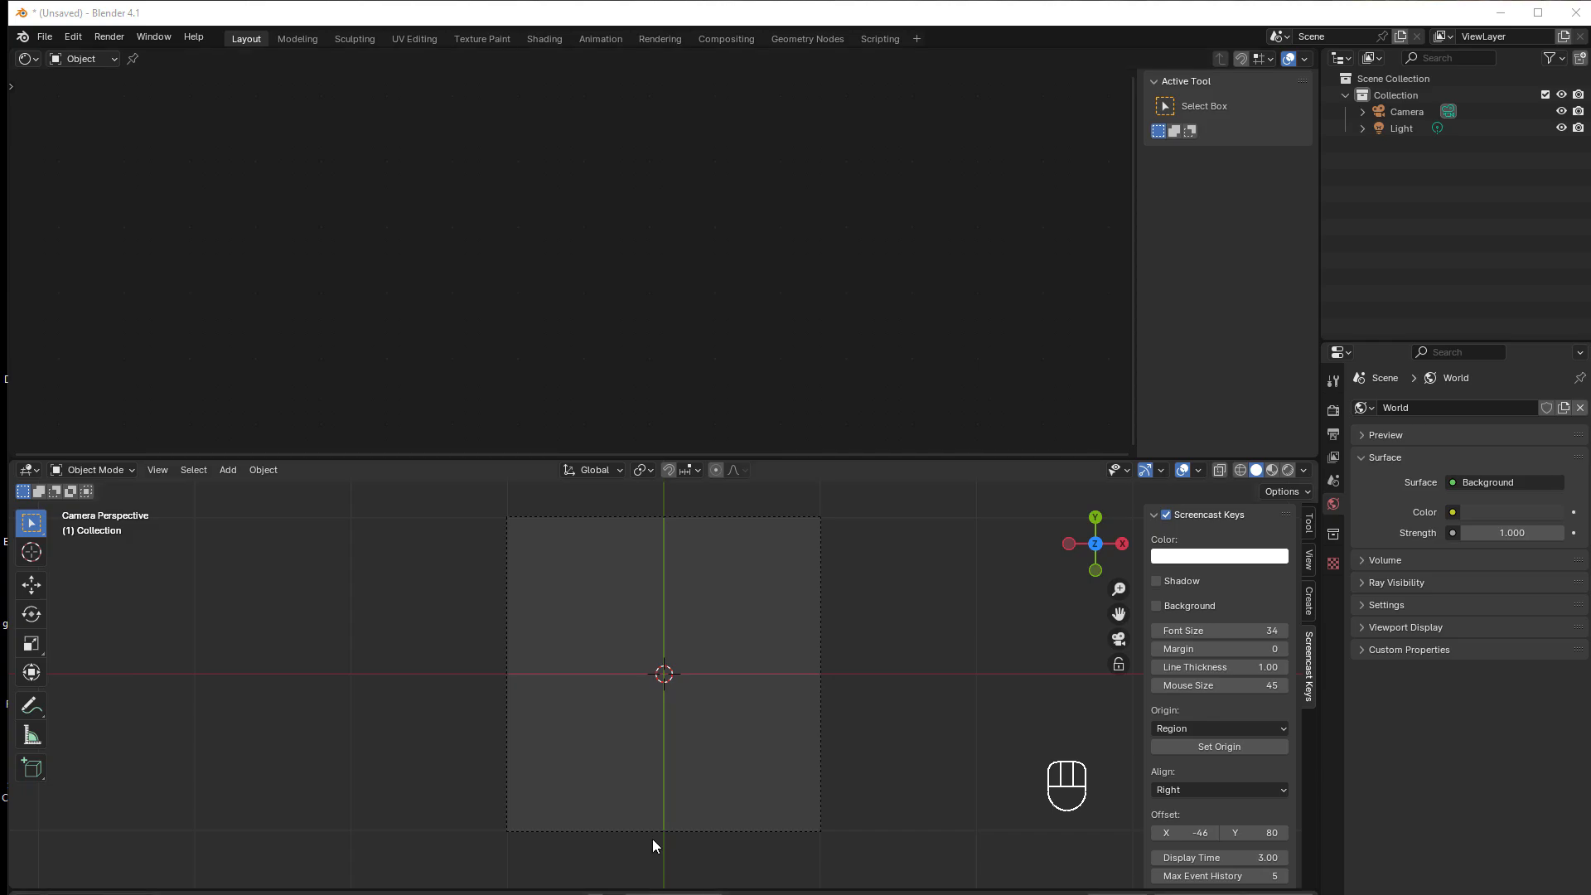
- Add a Monkey mesh at the world origin
middle_drag(653, 838, 644, 727)
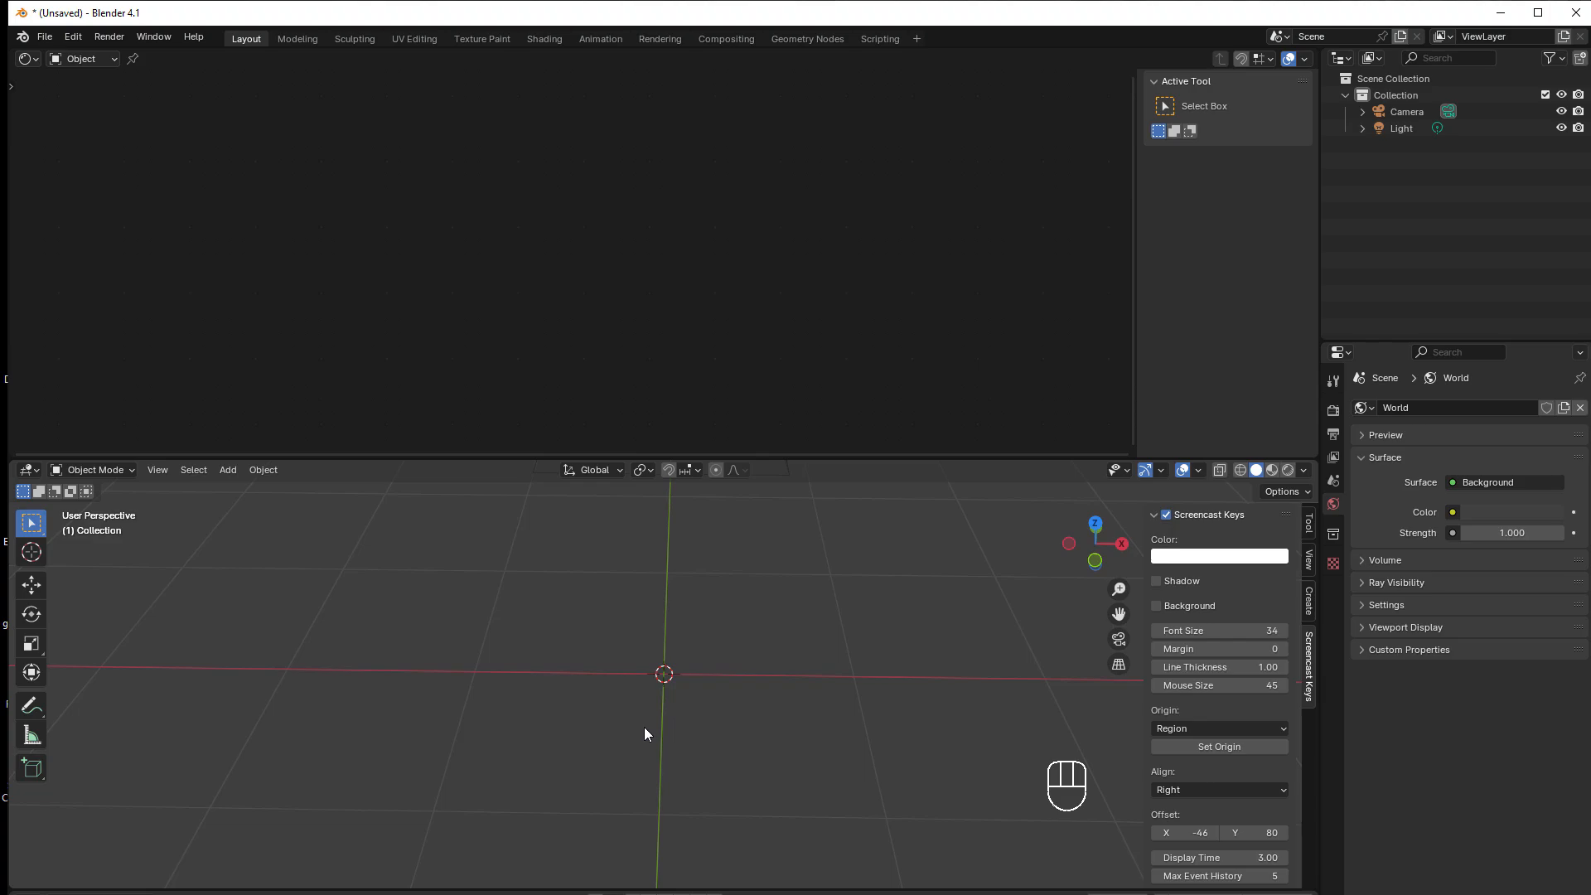
key(shift+a)
mouse_move(591, 648)
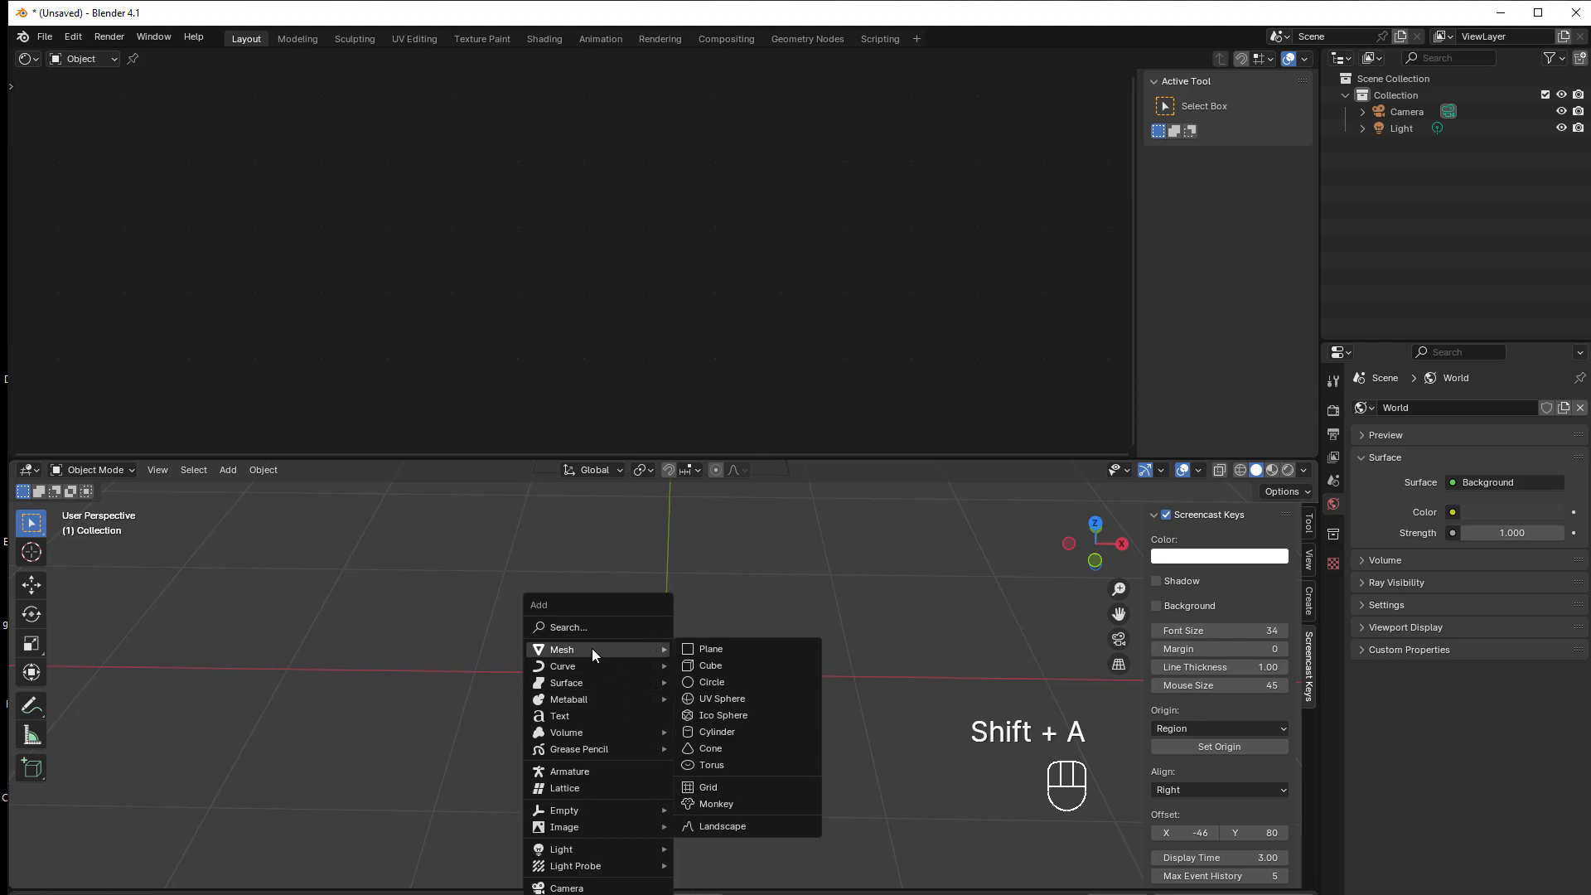
click(734, 800)
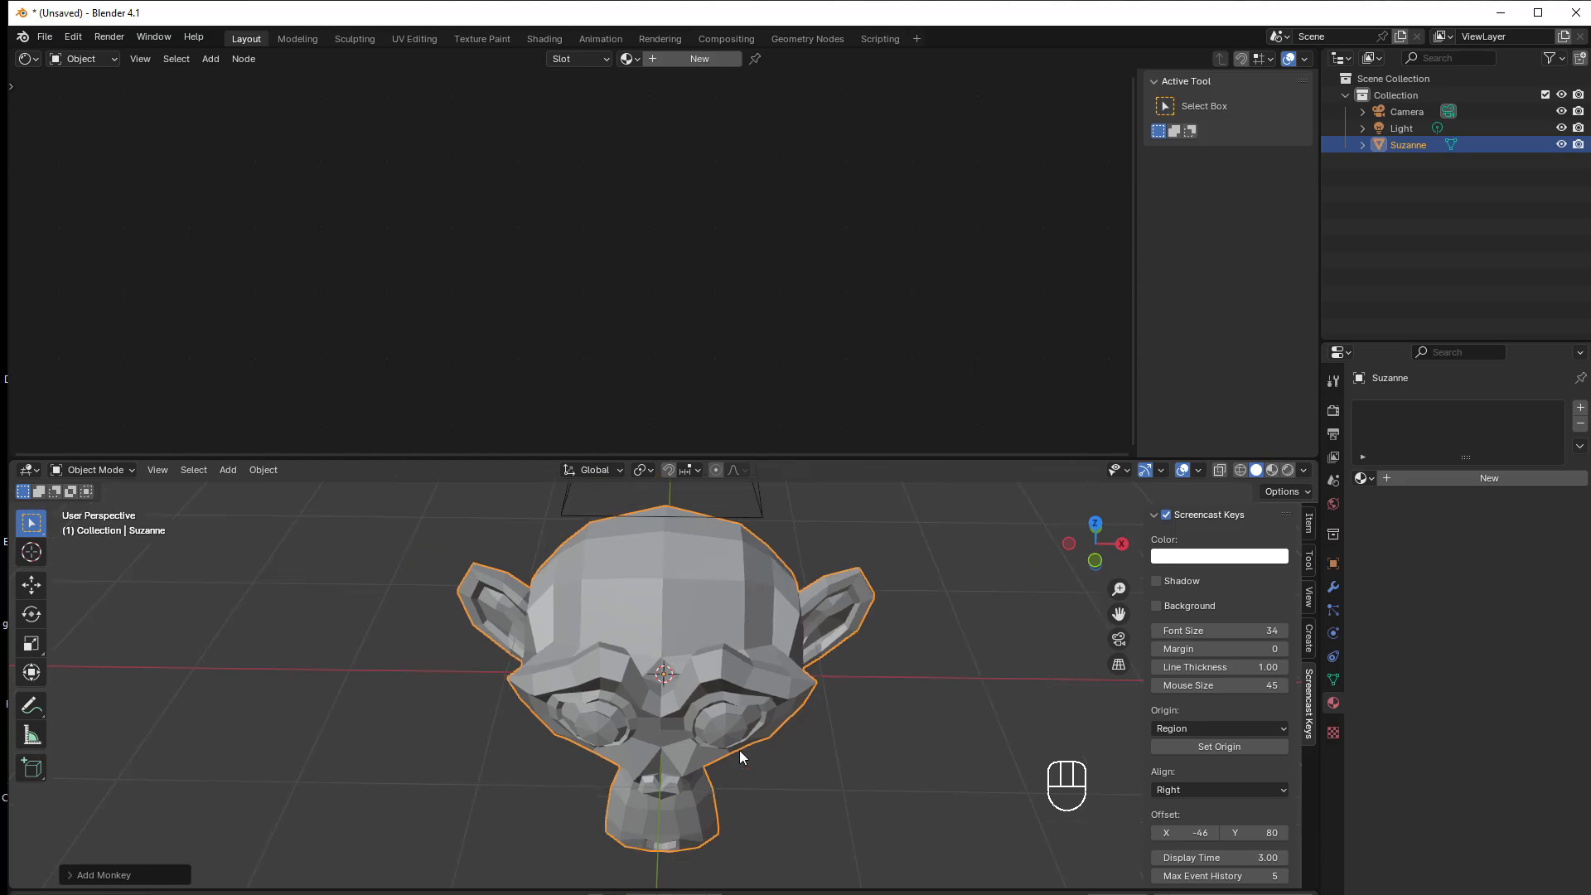
scroll(740, 755, down, 2)
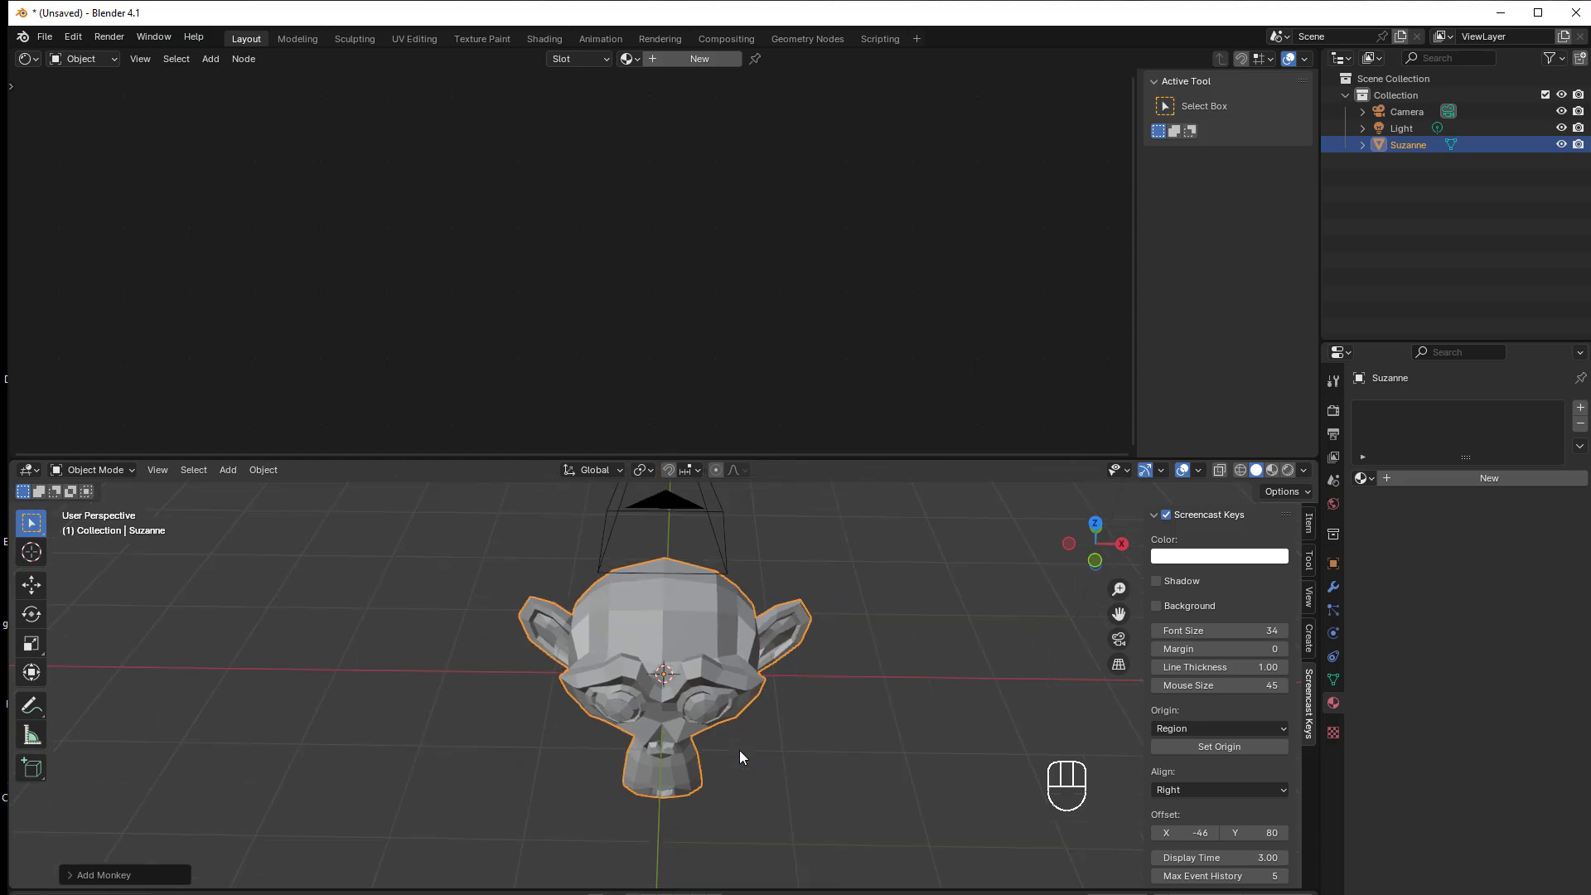
- Duplicate the monkey twice along the X axis, placing one copy on each side of the original
key(shift+d)
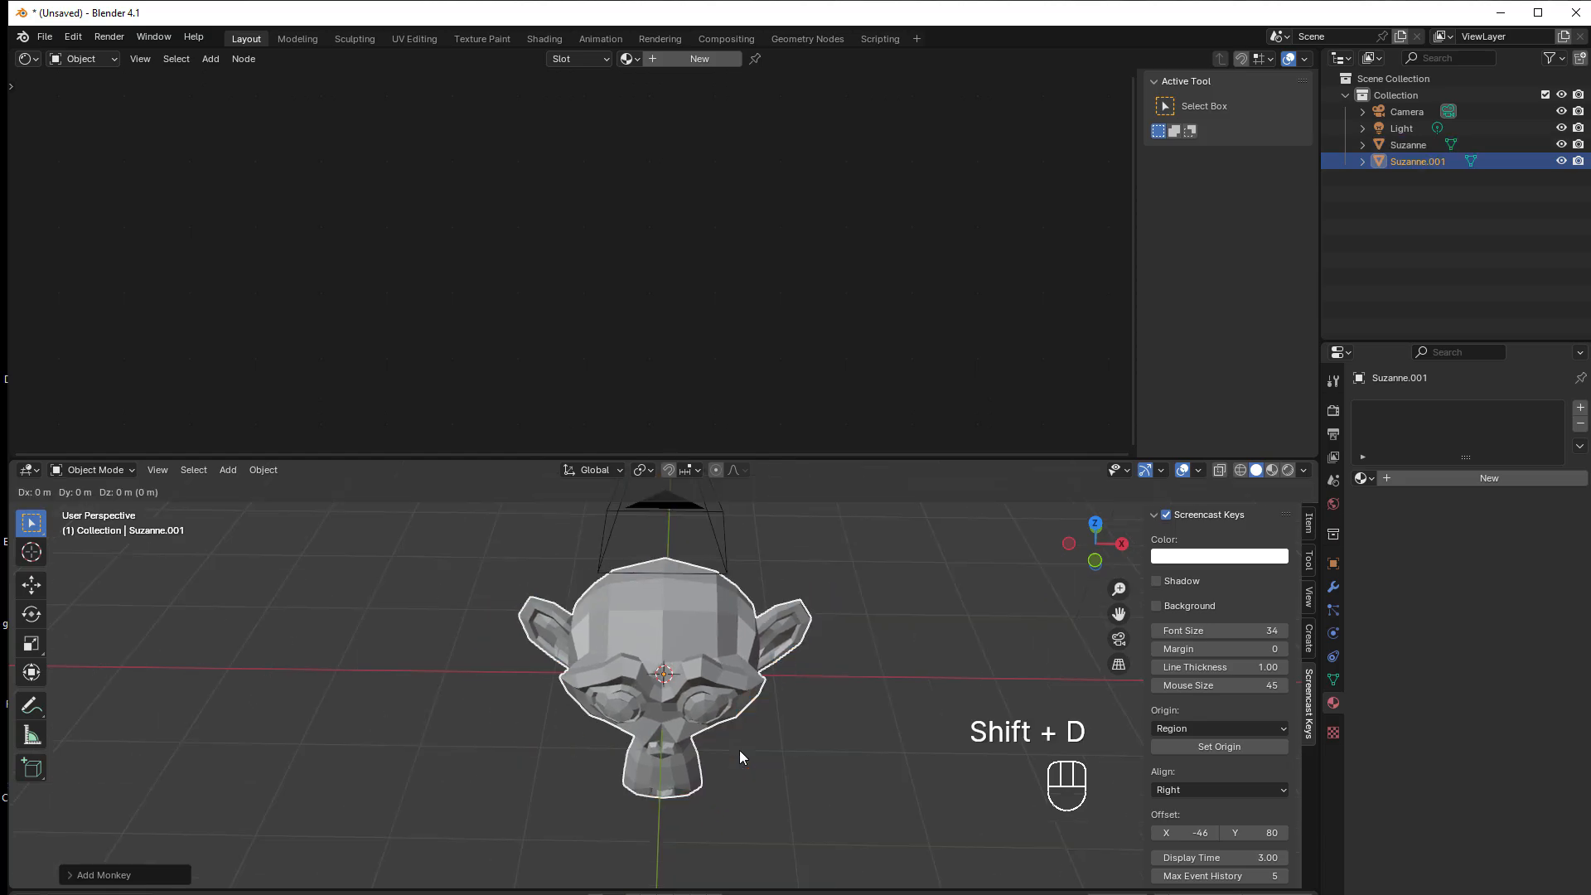
key(x)
click(431, 727)
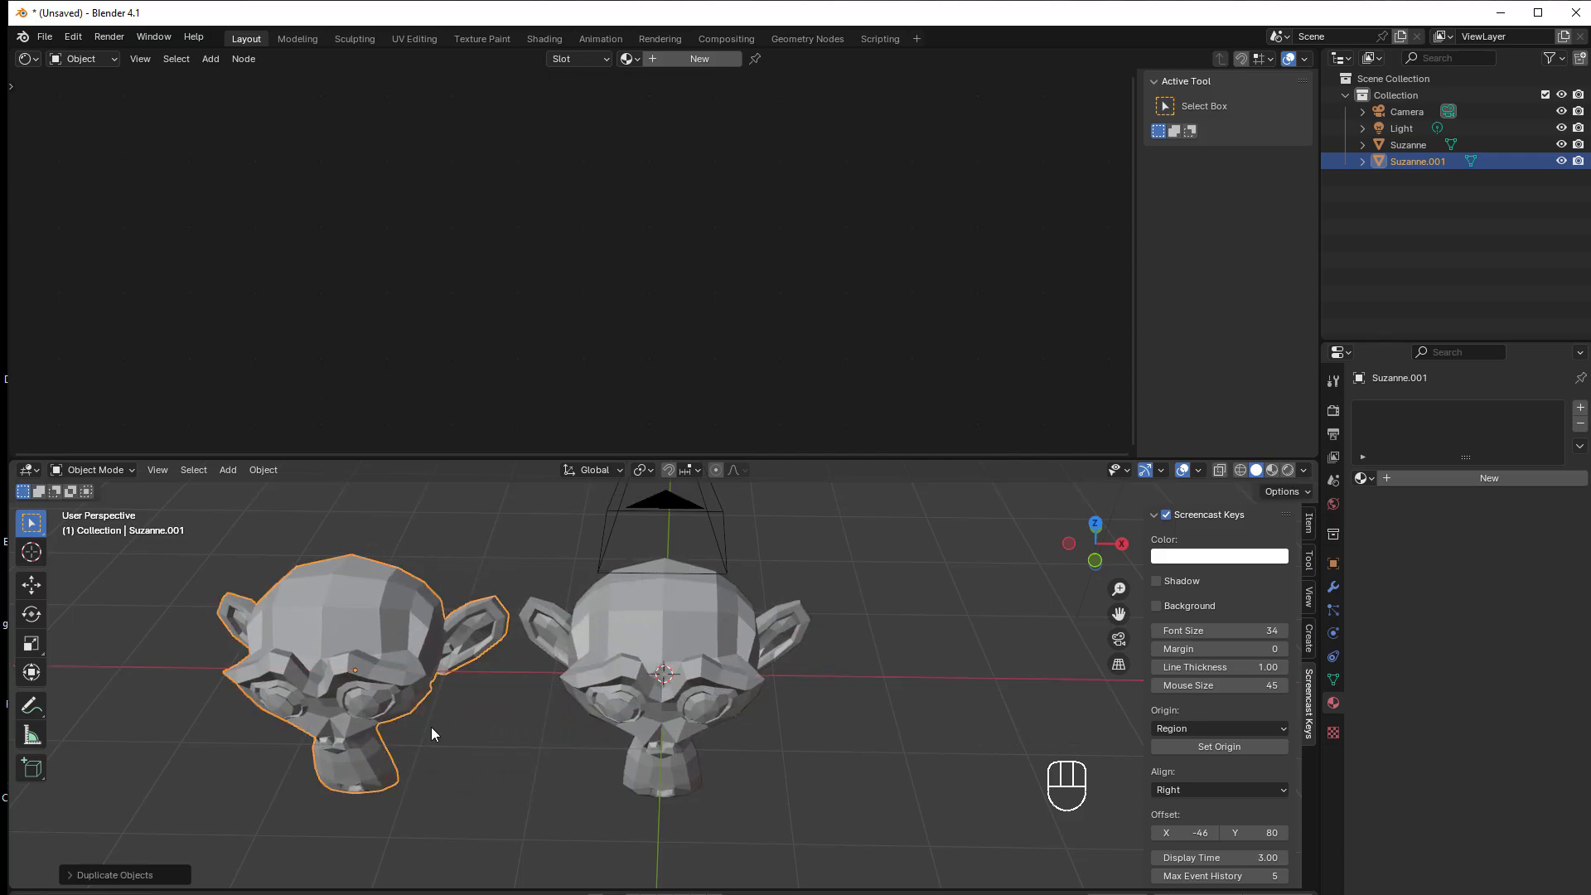
click(664, 713)
key(shift+d)
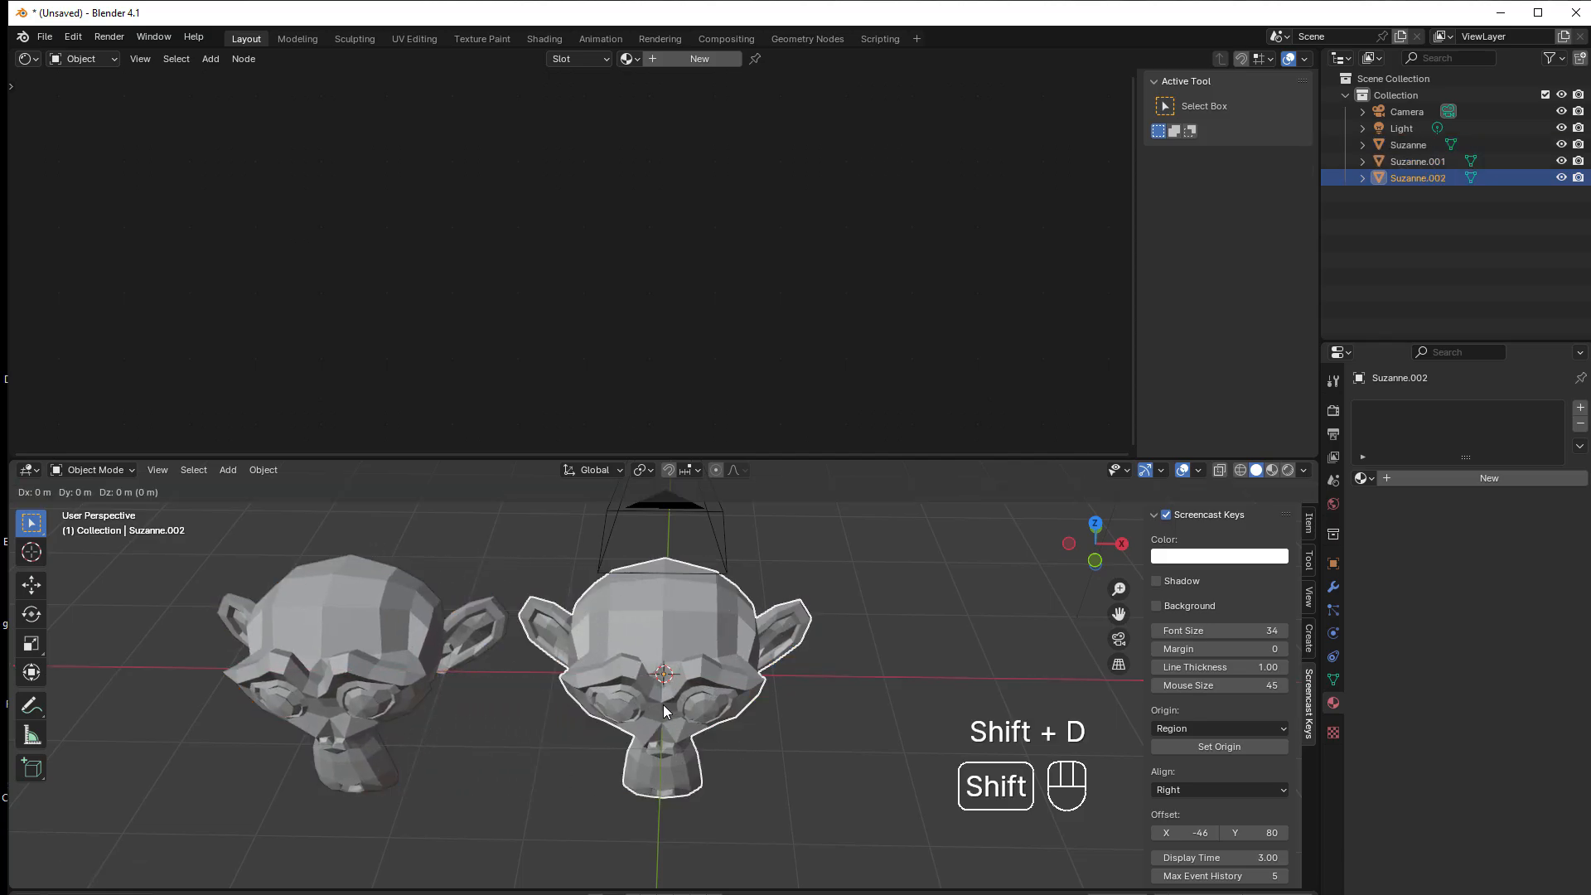
key(x)
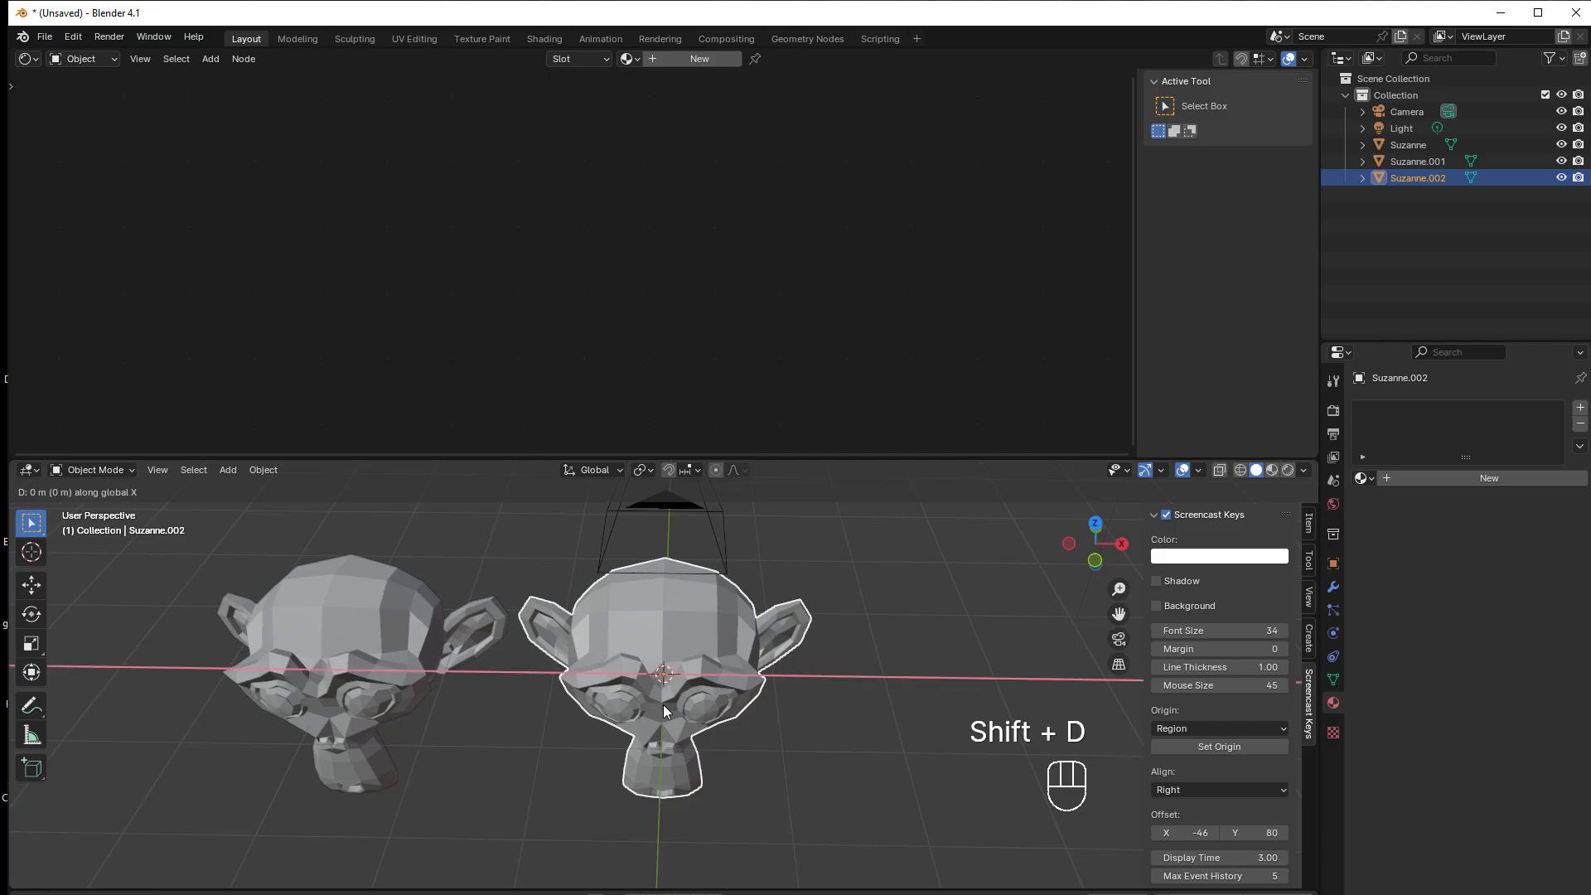
click(984, 704)
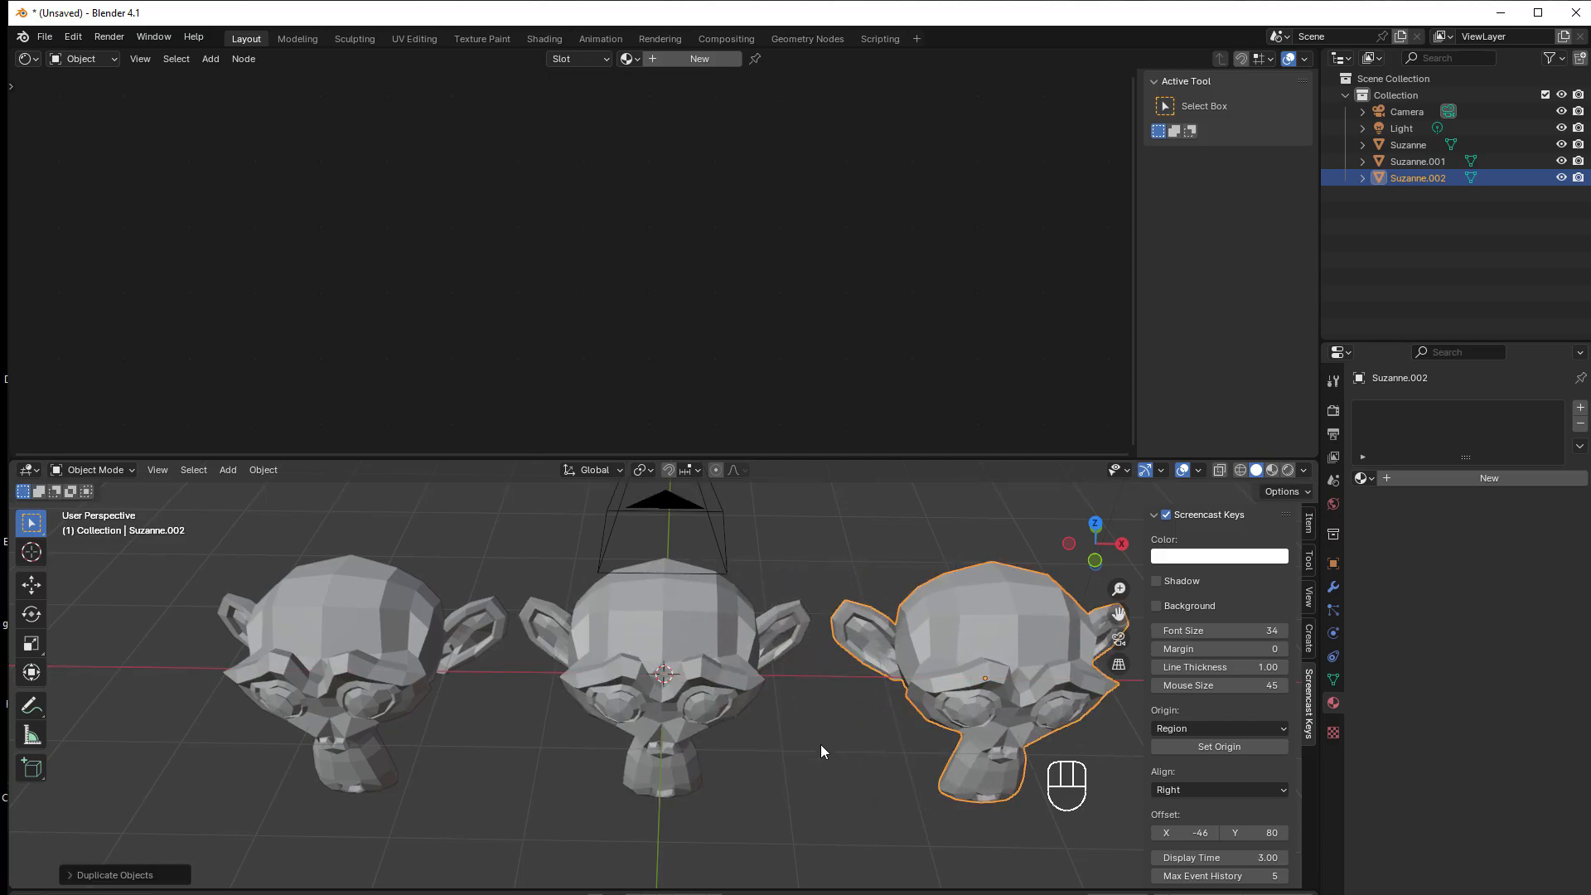
middle_drag(820, 744, 822, 708)
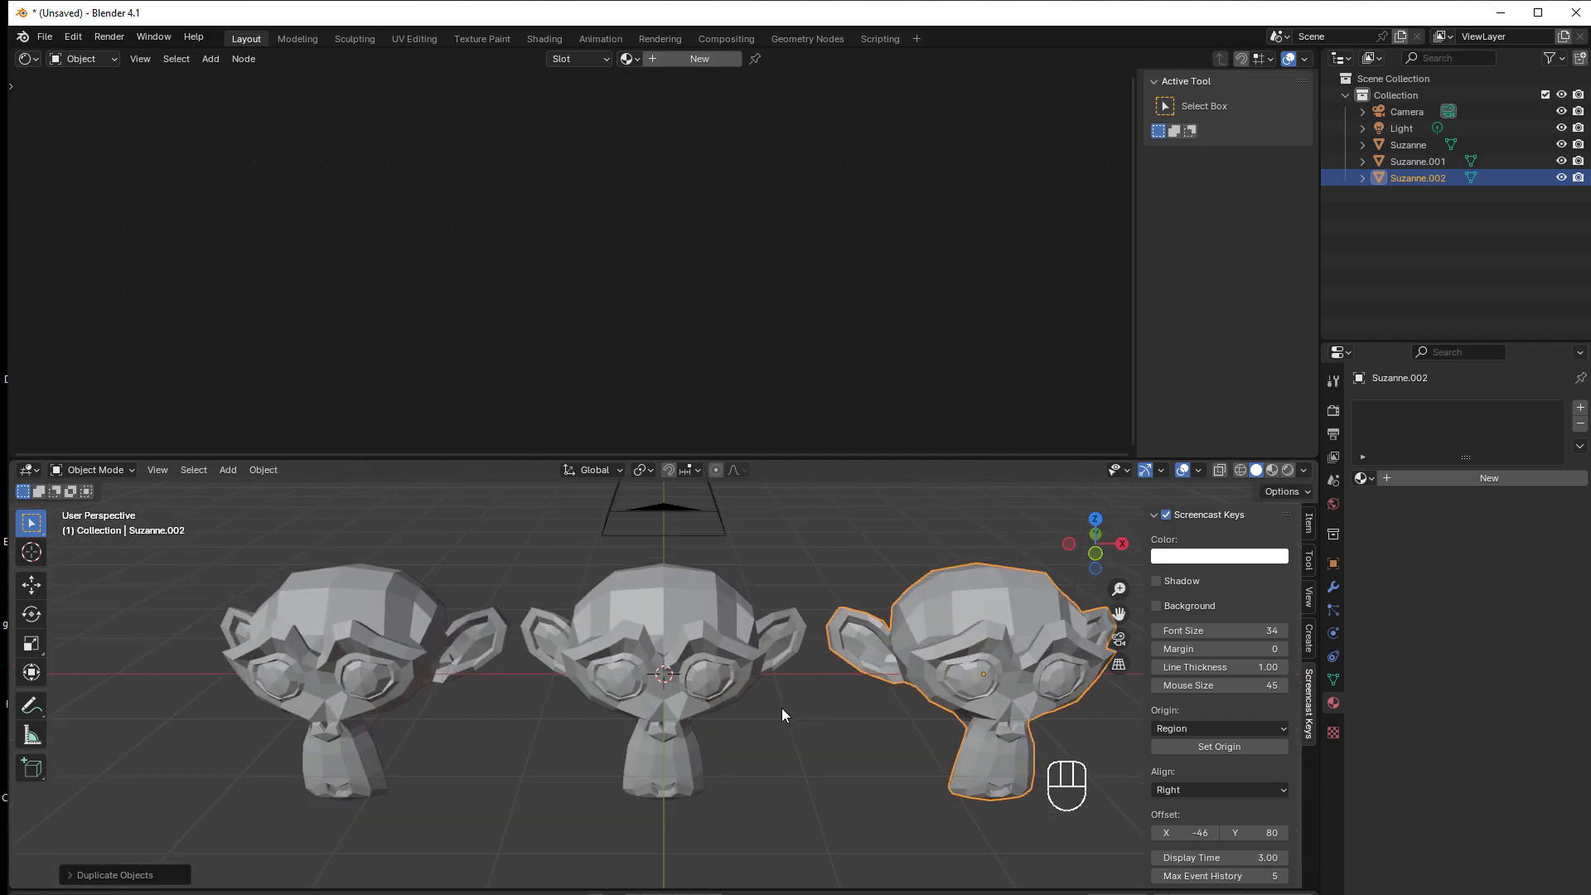
- Create a new material on the monkey copy on the negative X side
click(381, 636)
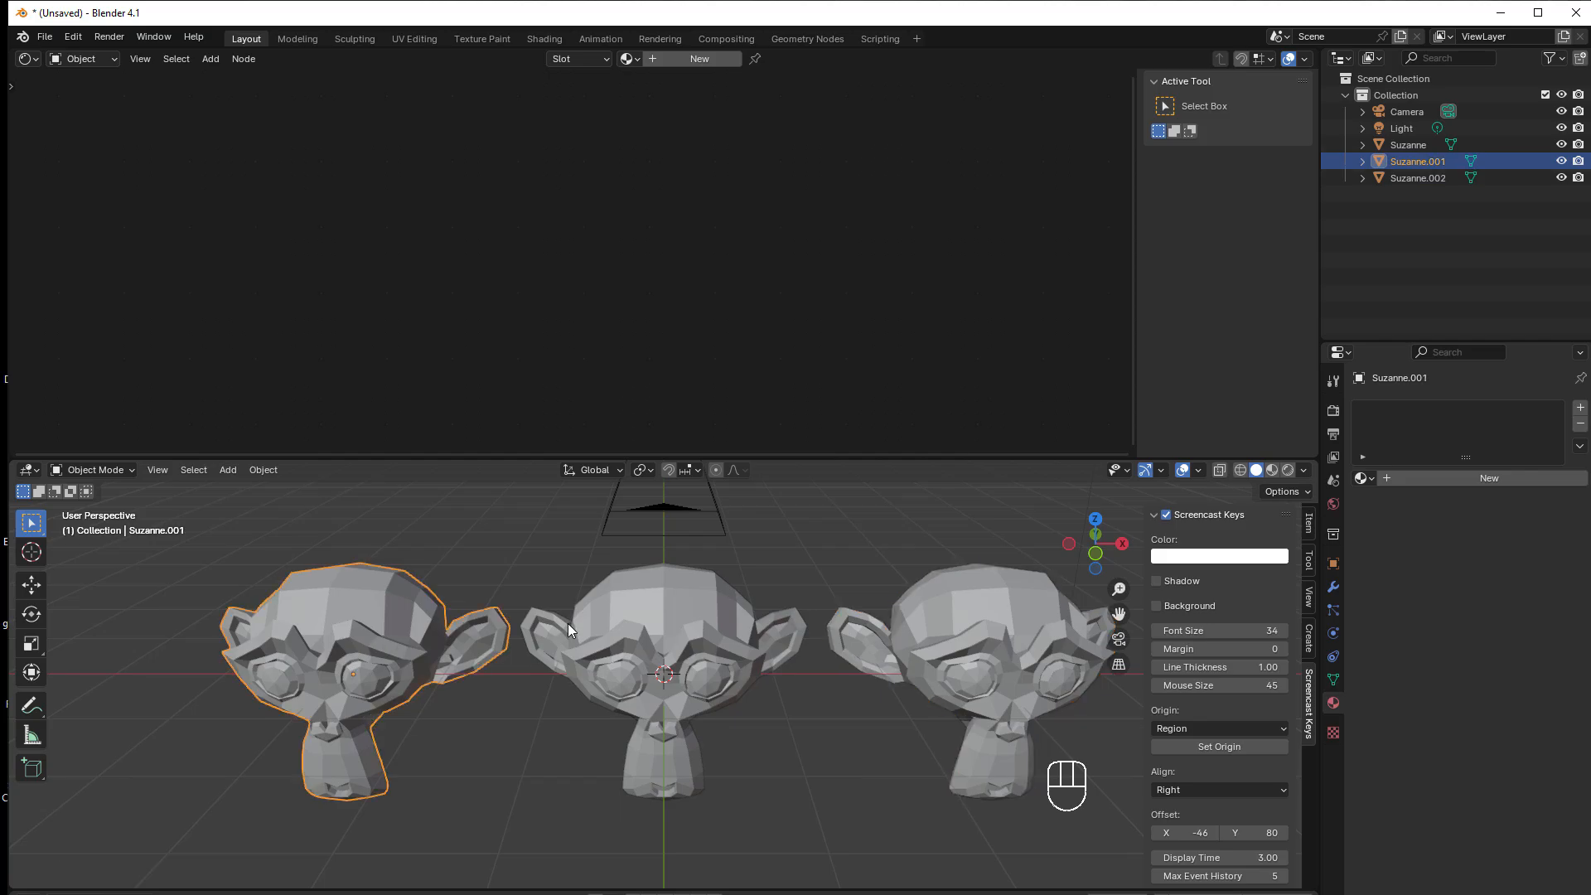
click(688, 62)
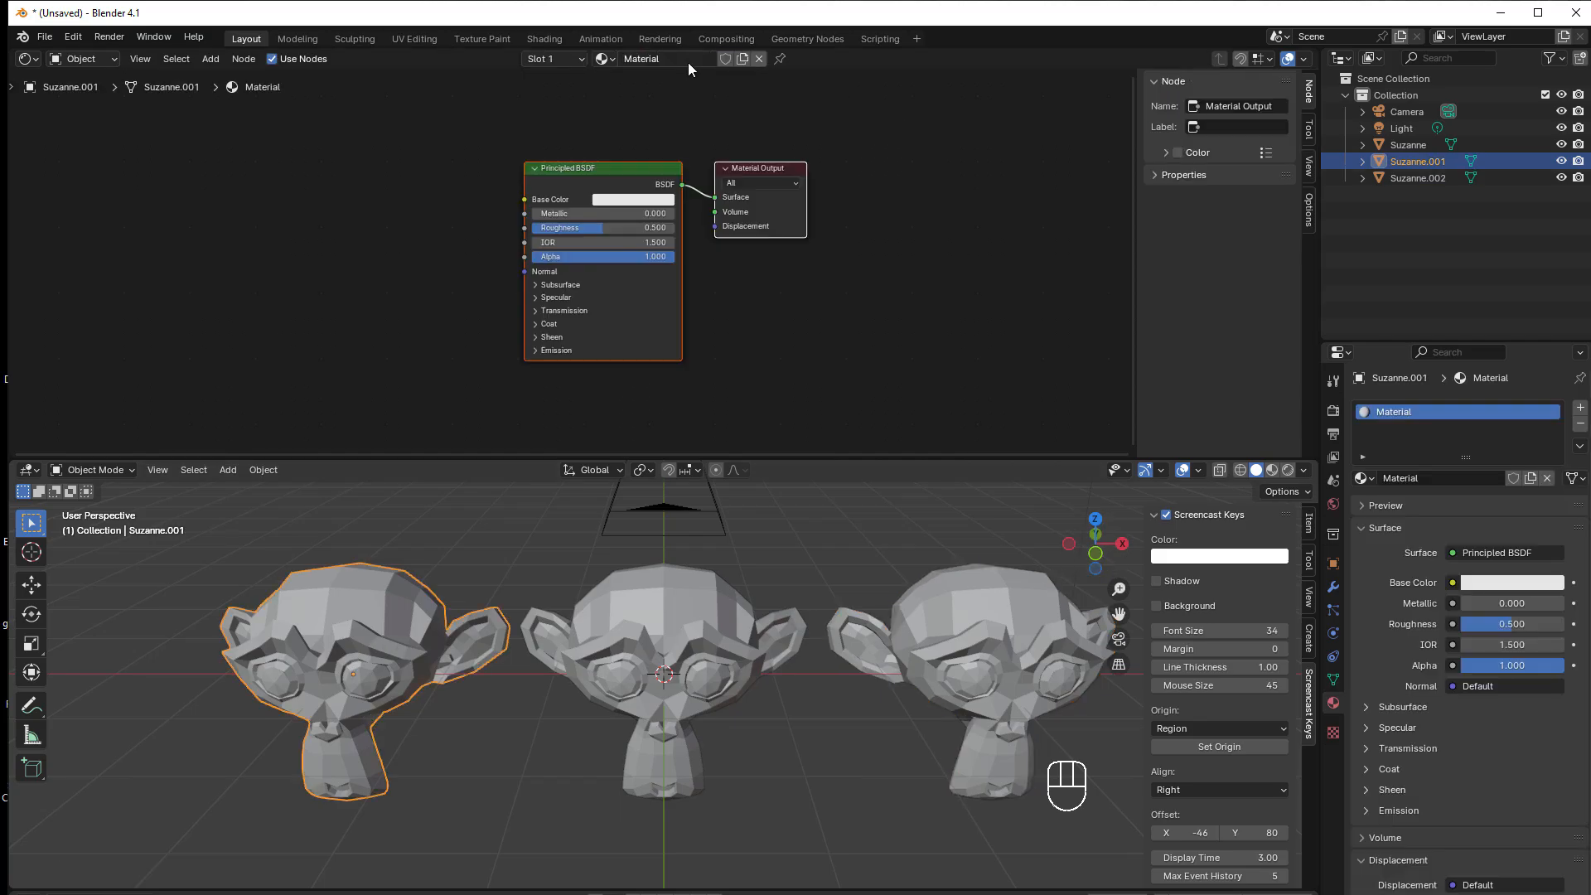
scroll(298, 328, up, 3)
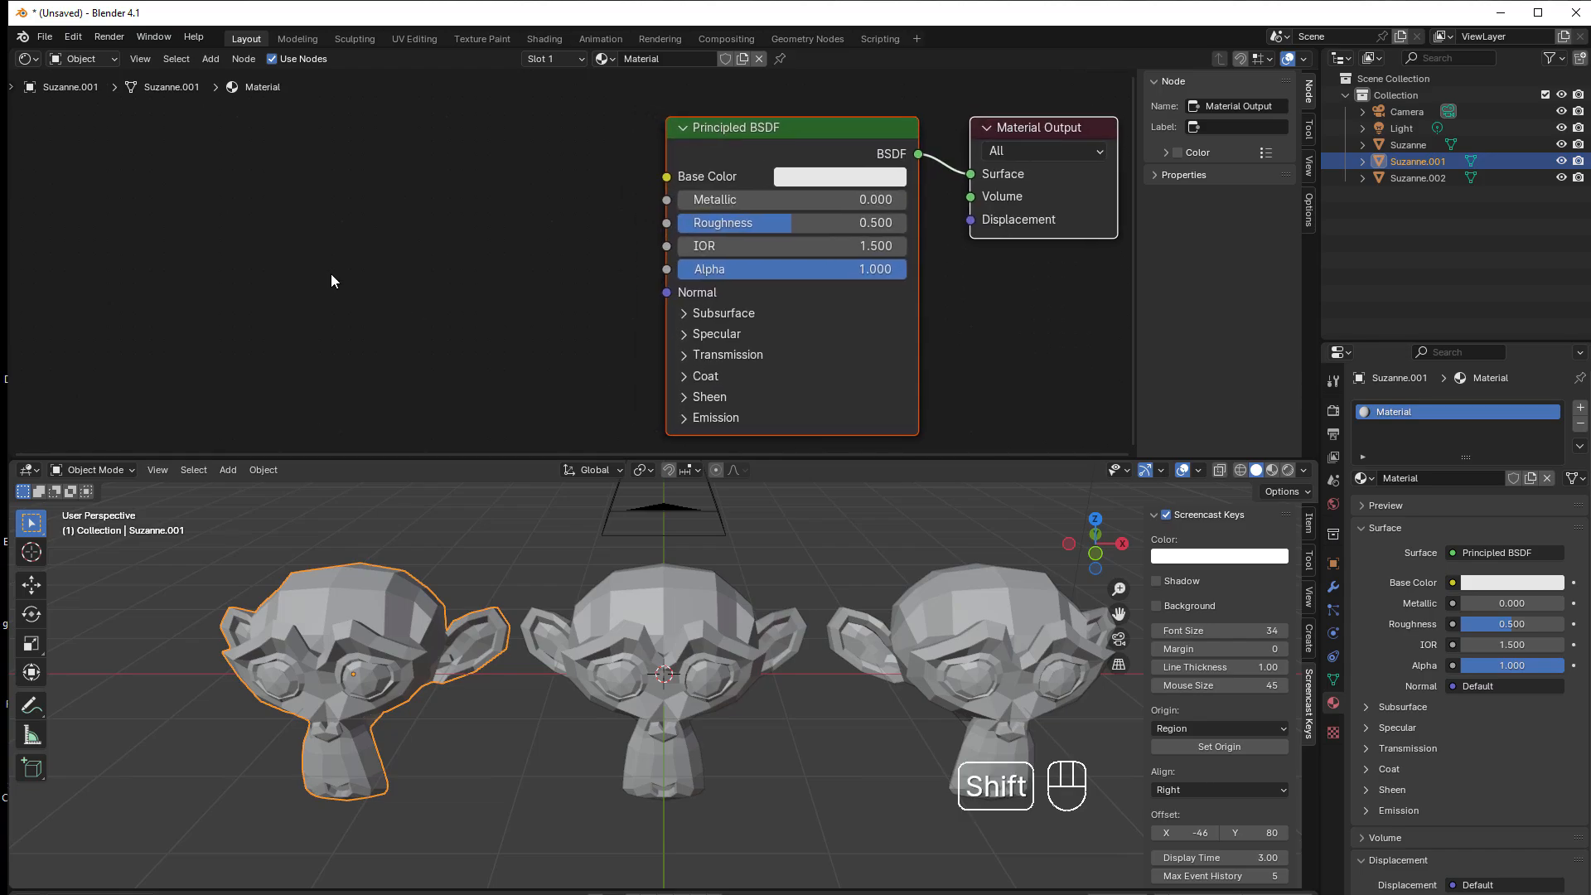
- Add a Wireframe input node to the material and connect its Fac output to the Principled BSDF's Base Color
key(shift+a)
mouse_move(332, 292)
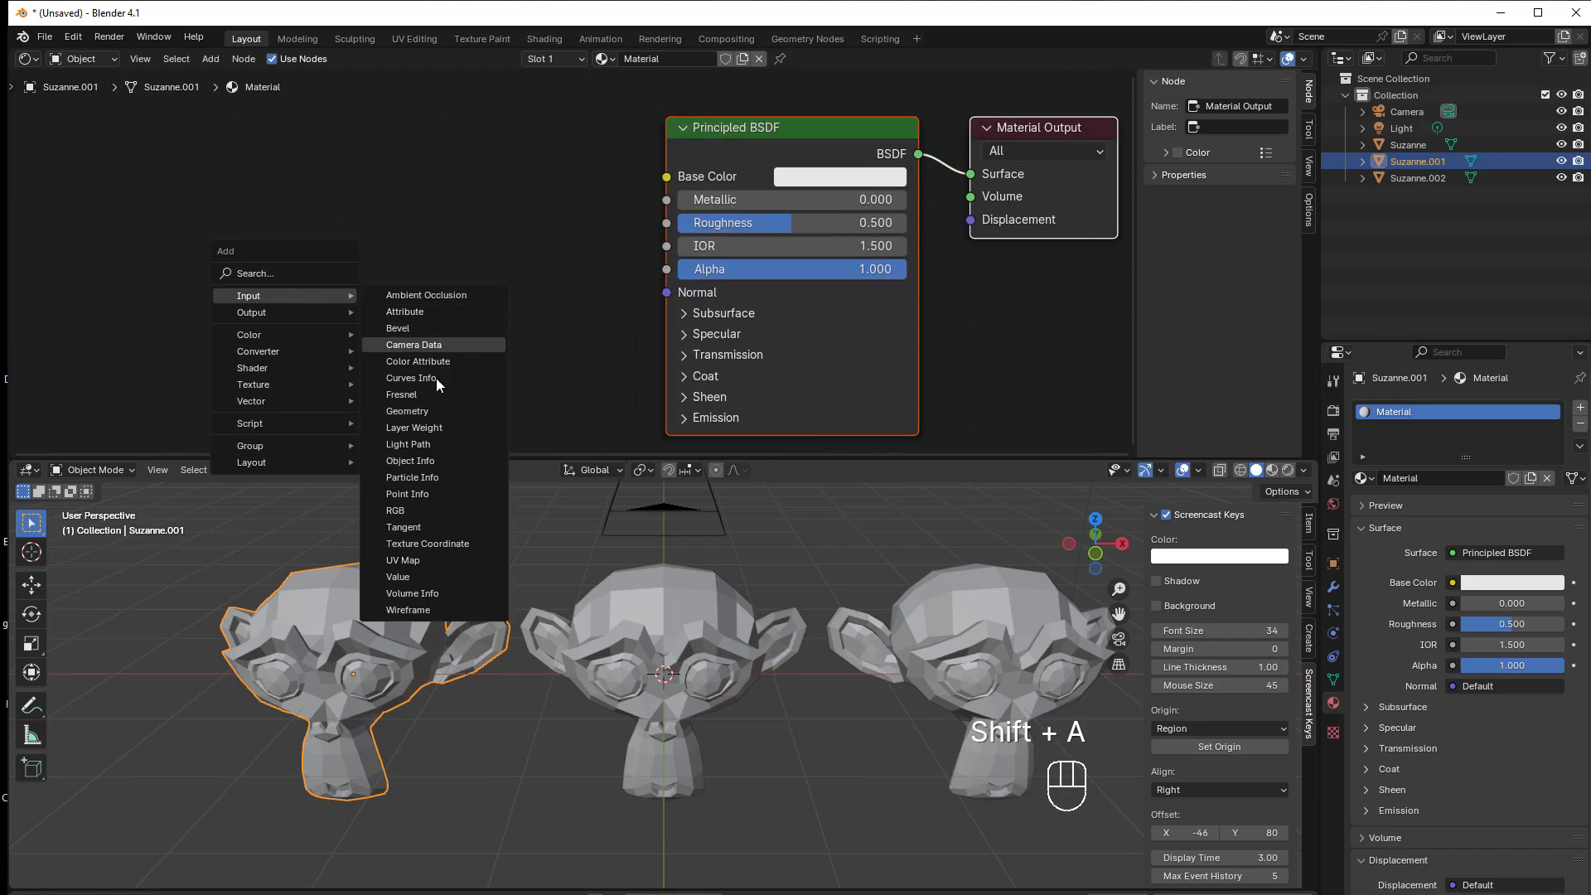
click(408, 610)
click(350, 170)
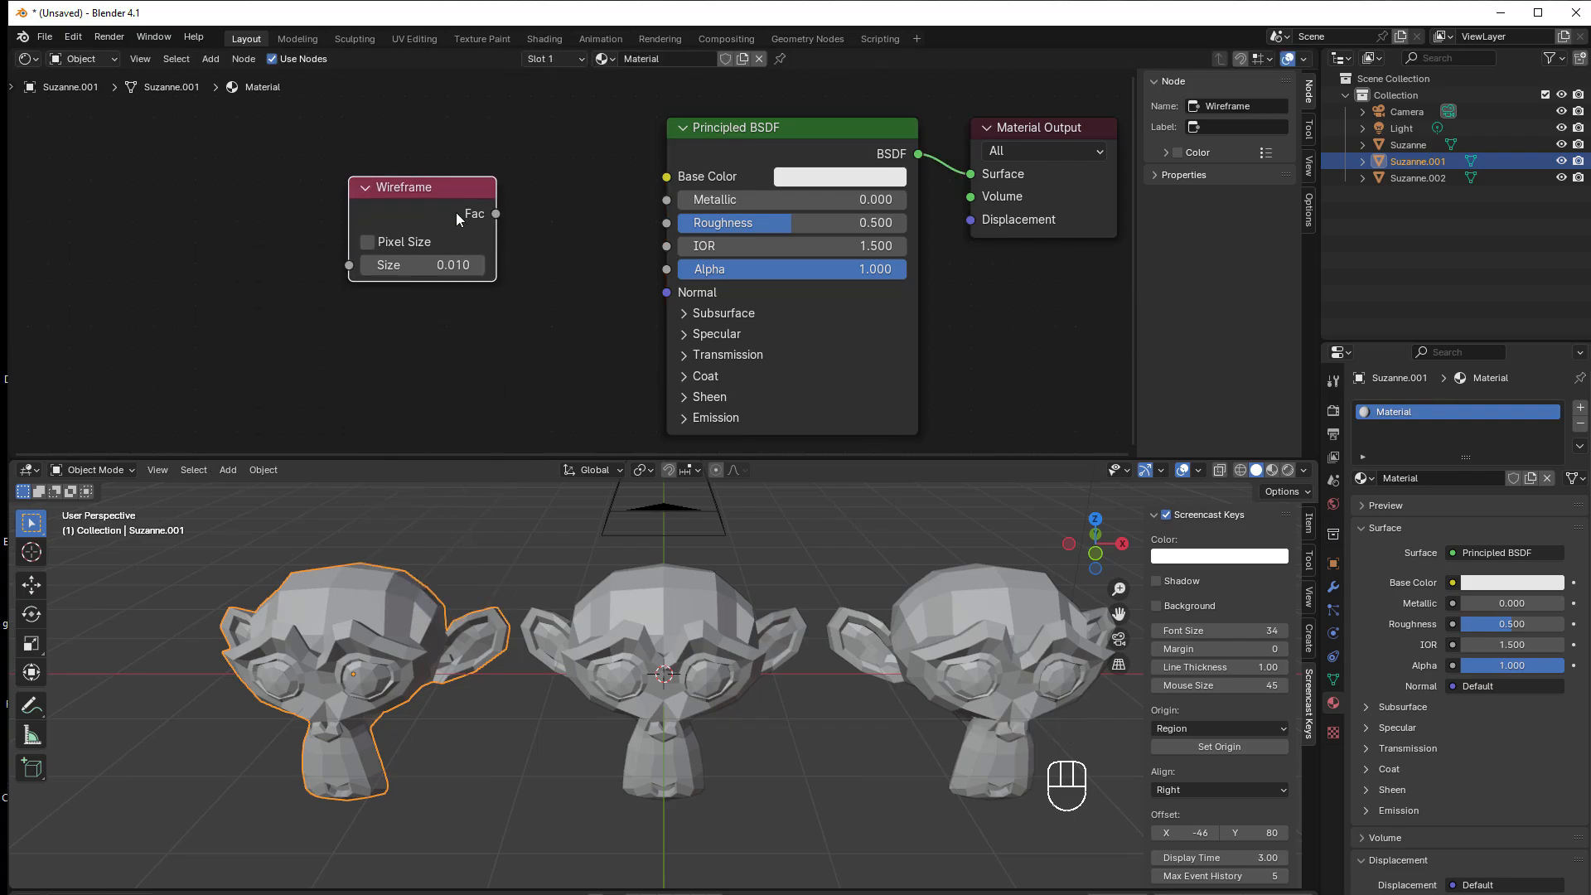
drag(495, 215, 658, 174)
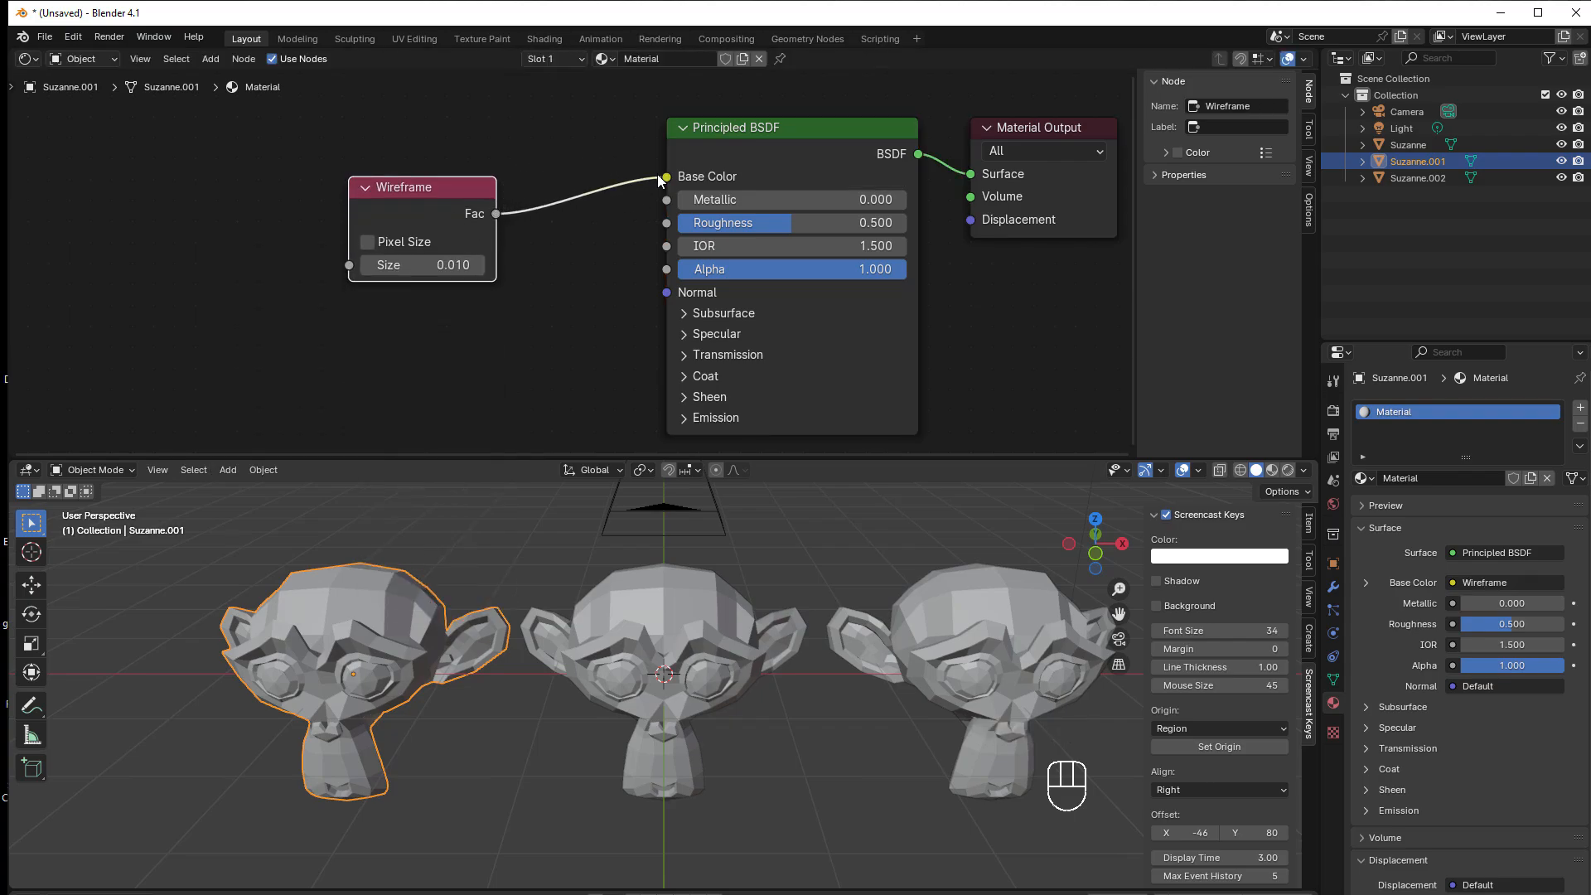
- Show the 3D view in Rendered shading to check the wireframe material, and shift the Wireframe node slightly away from the Principled BSDF
click(1287, 469)
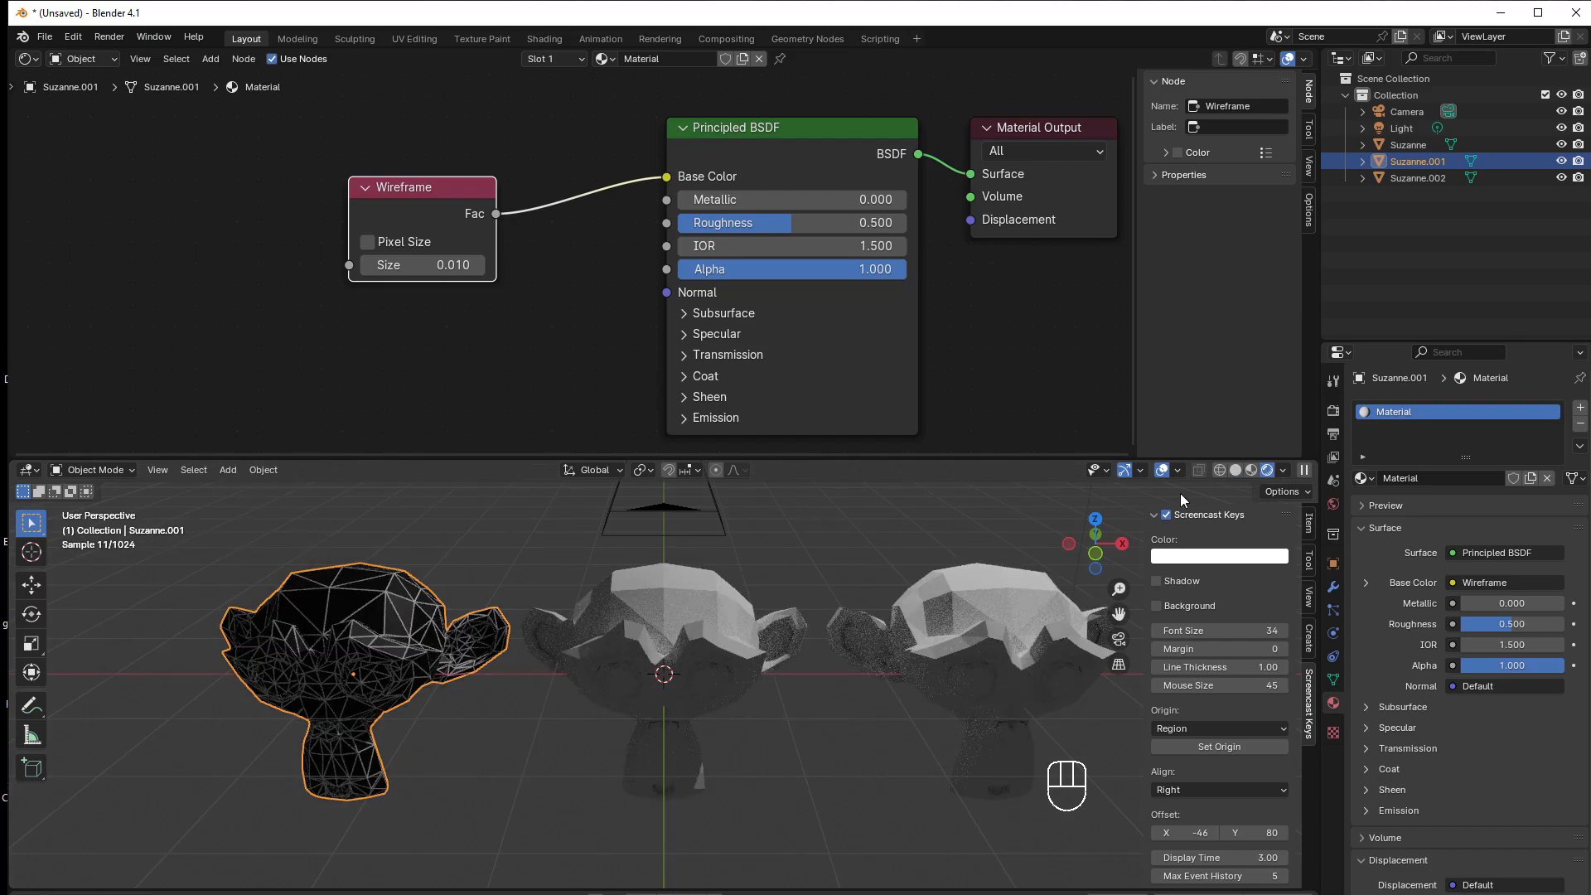
scroll(497, 657, up, 3)
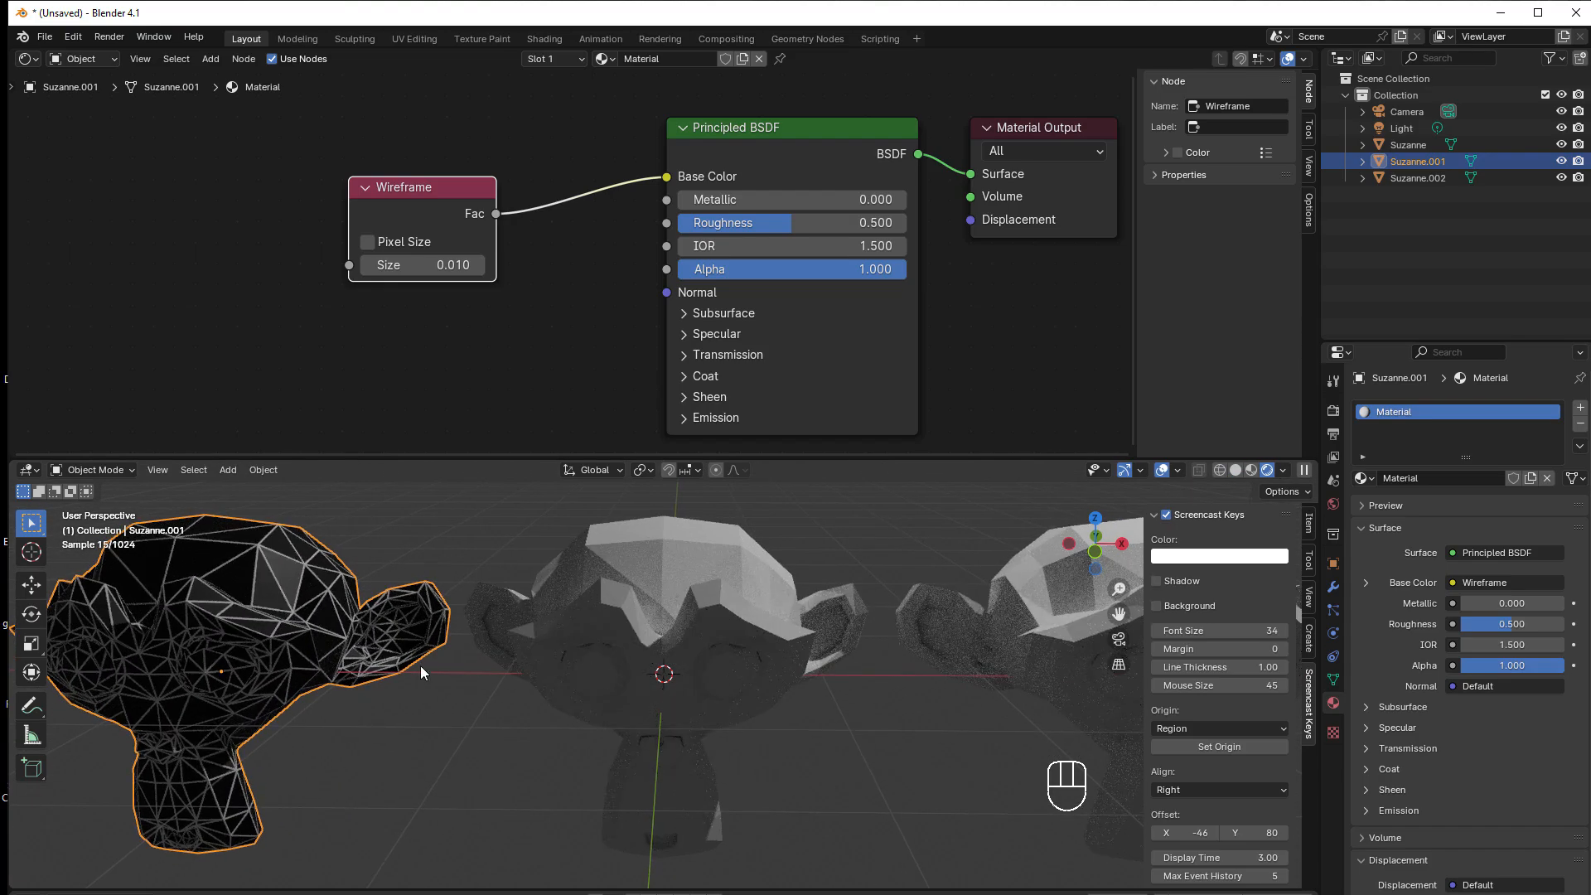
shift+middle_drag(420, 664, 555, 659)
scroll(479, 690, up, 2)
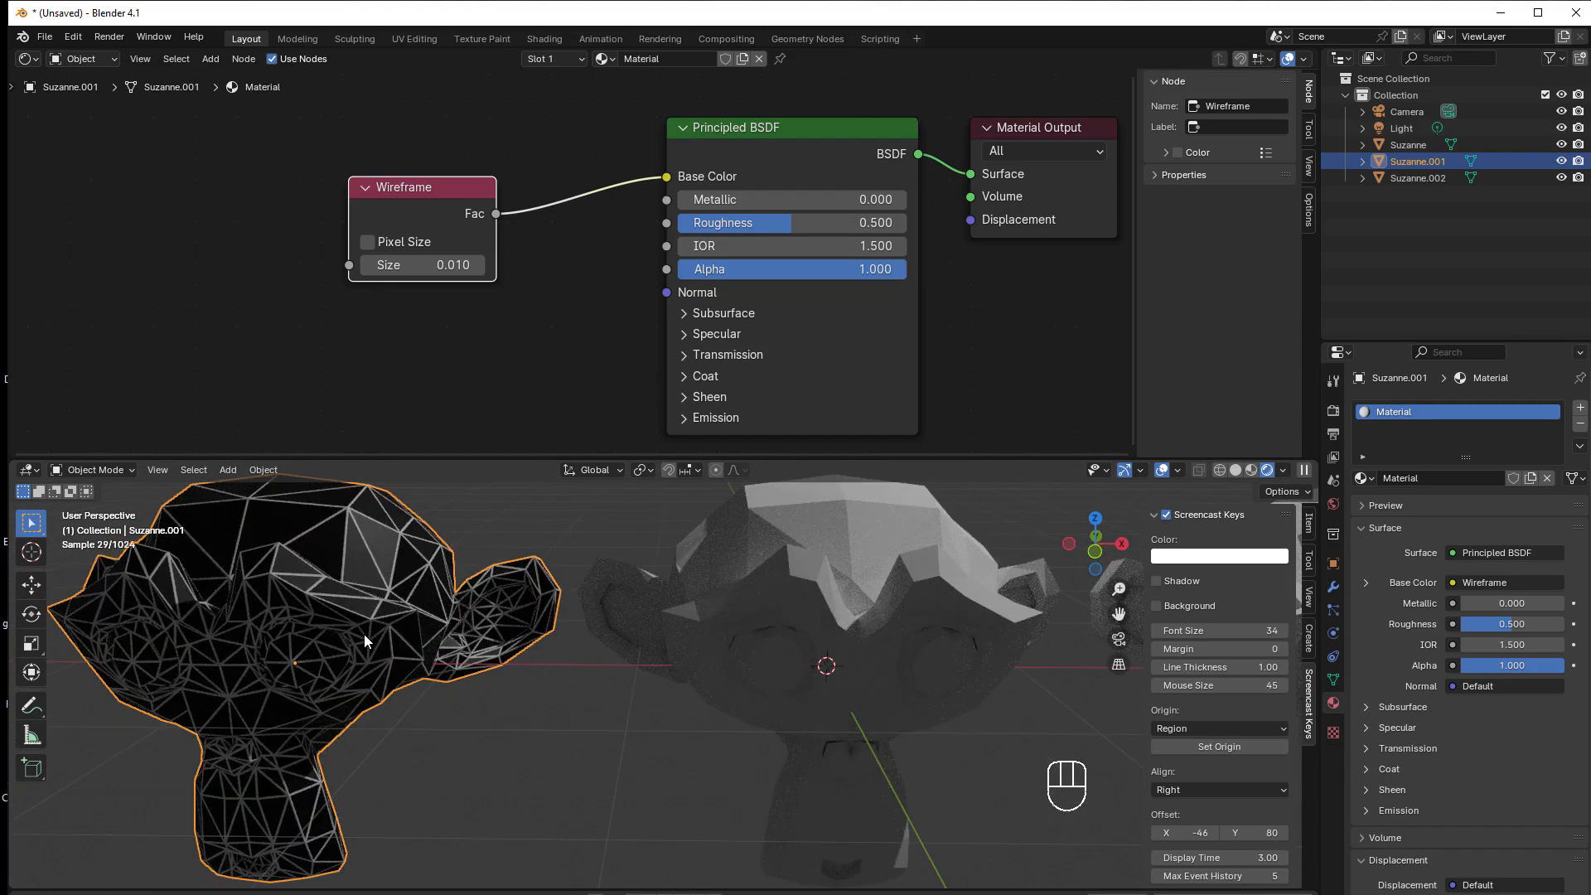
mouse_move(365, 618)
middle_down()
mouse_move(365, 689)
mouse_move(340, 683)
mouse_move(380, 638)
middle_up()
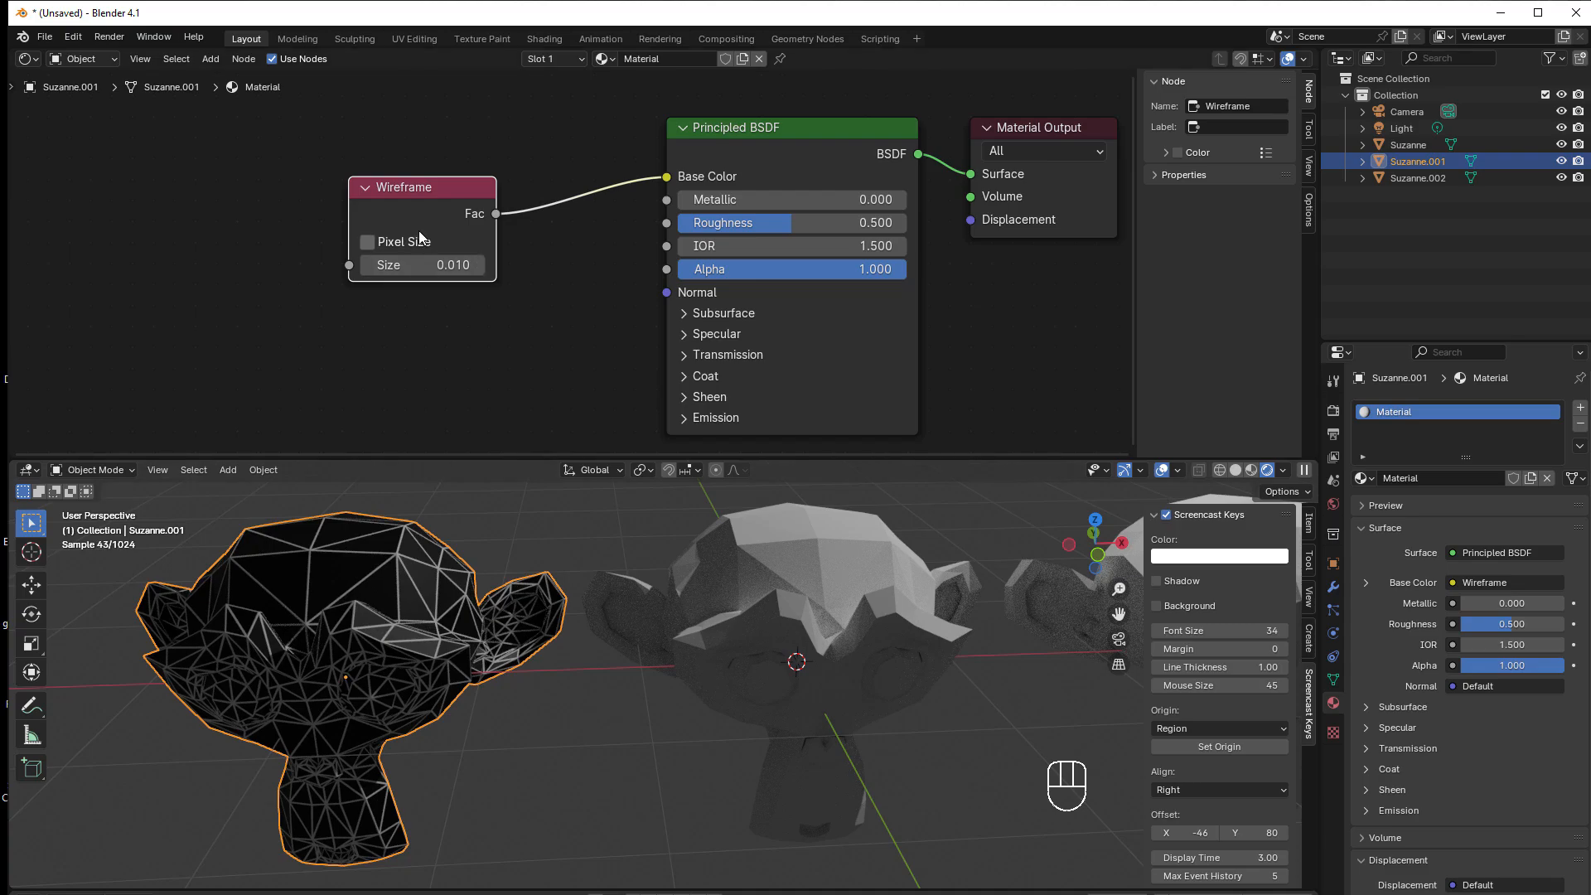
drag(423, 199, 403, 173)
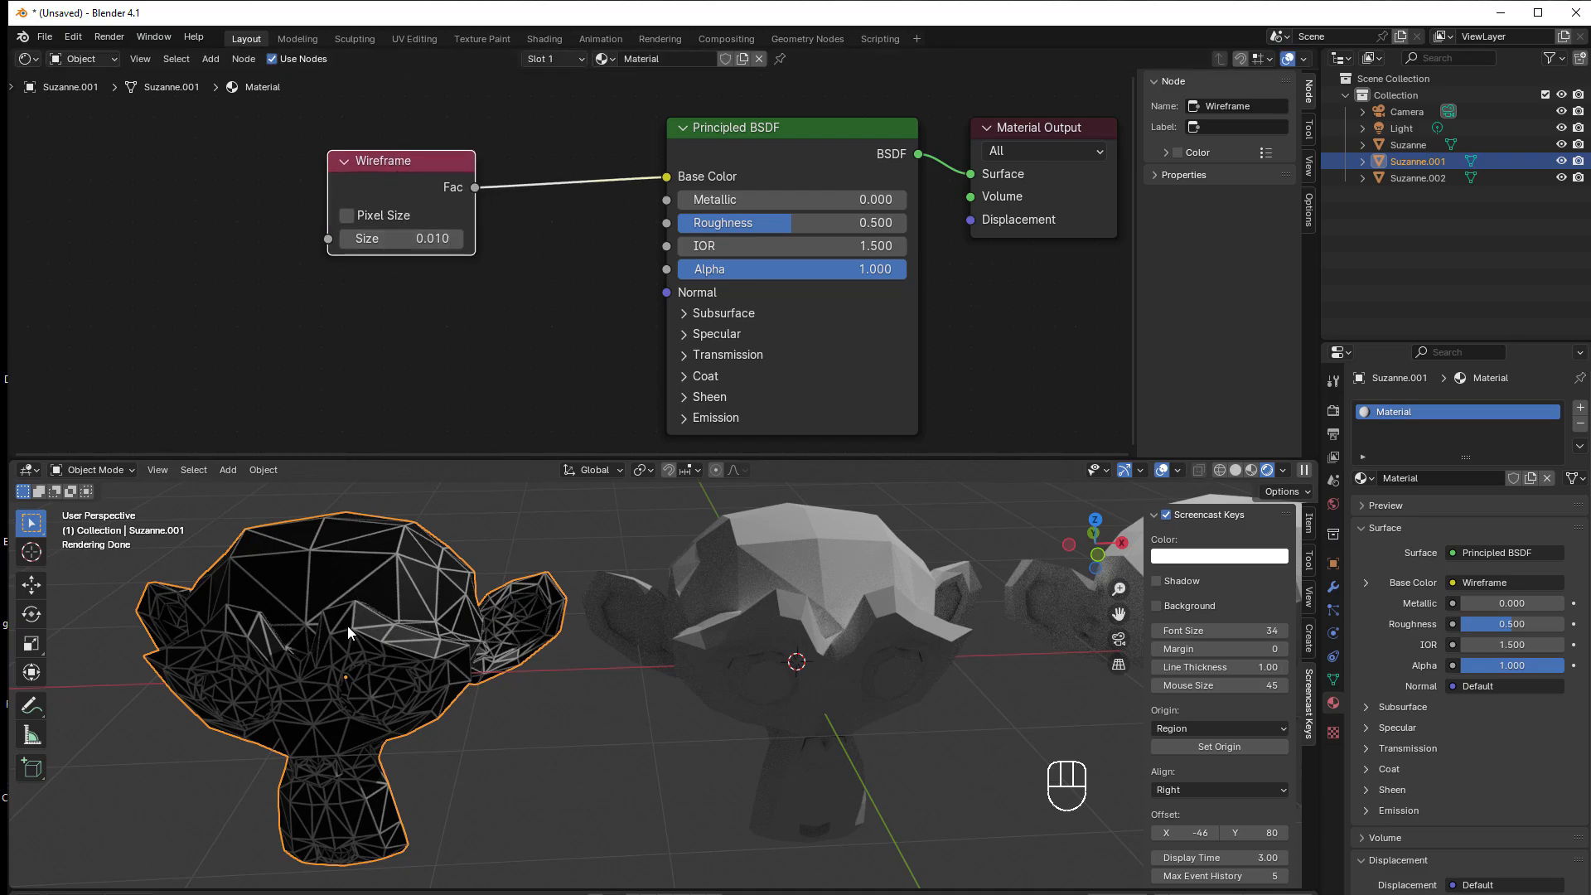
- Give the middle monkey a new material named BaseMaterial with a yellow base color
click(732, 572)
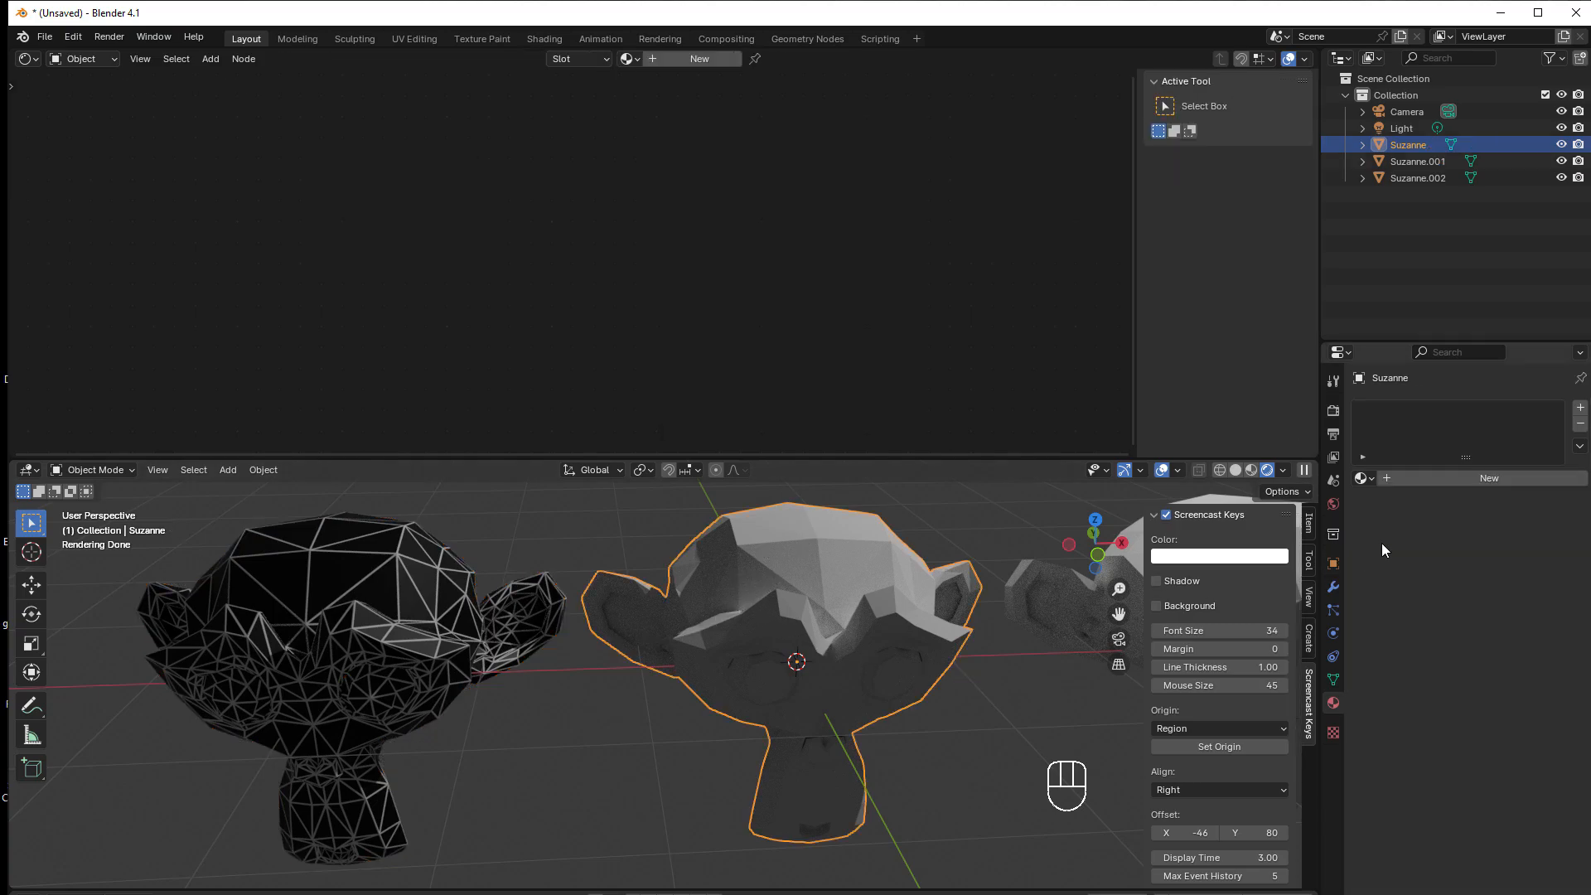
click(1437, 476)
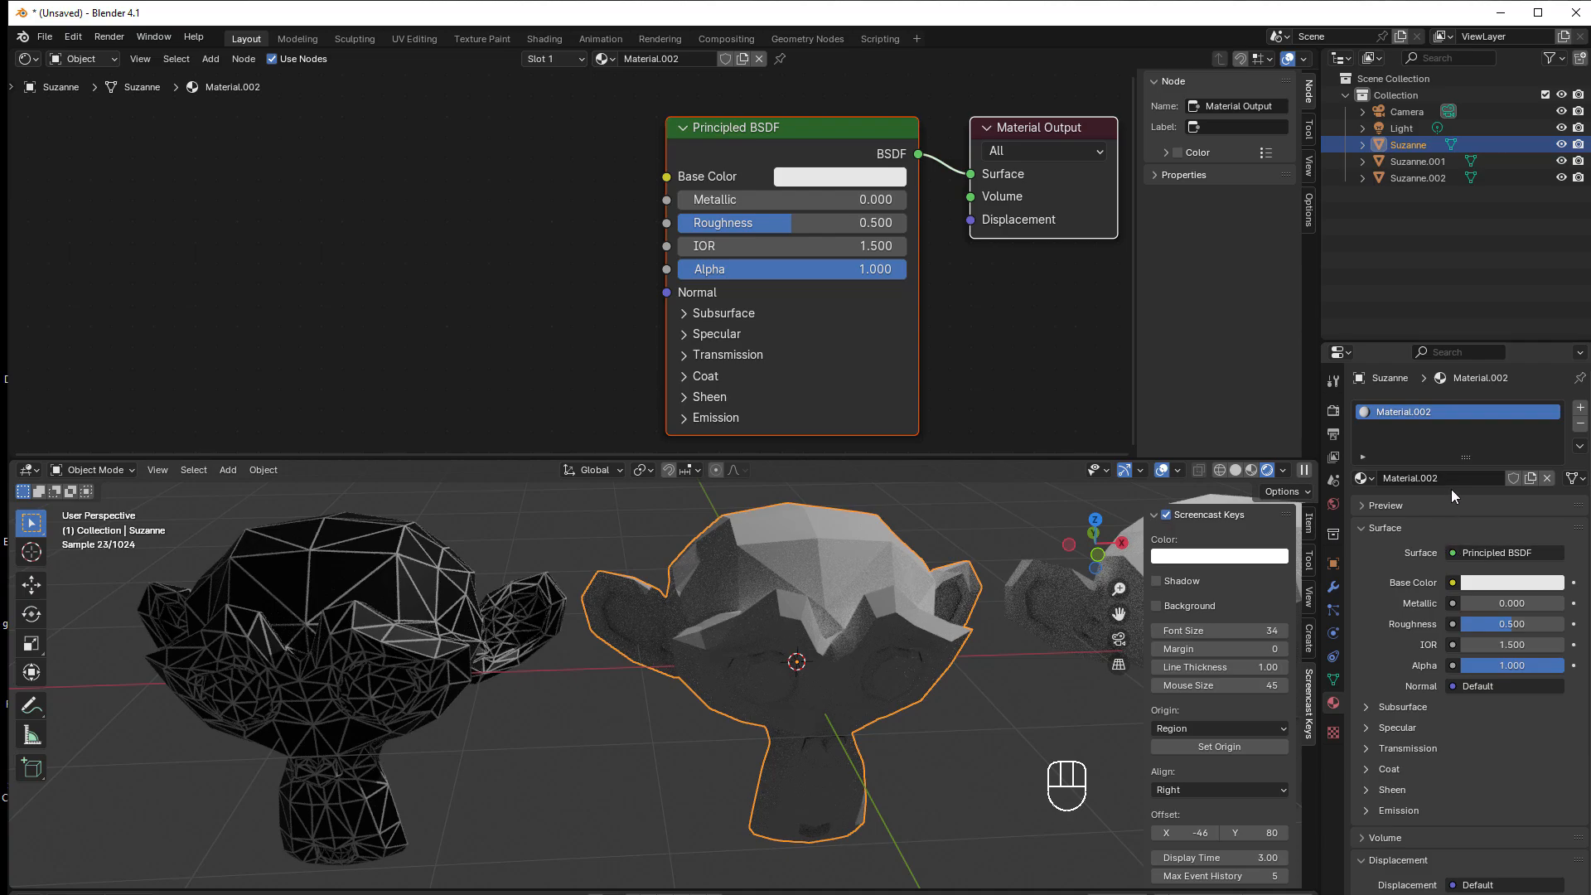
double_click(1442, 479)
text(BaseMaterial)
key(Return)
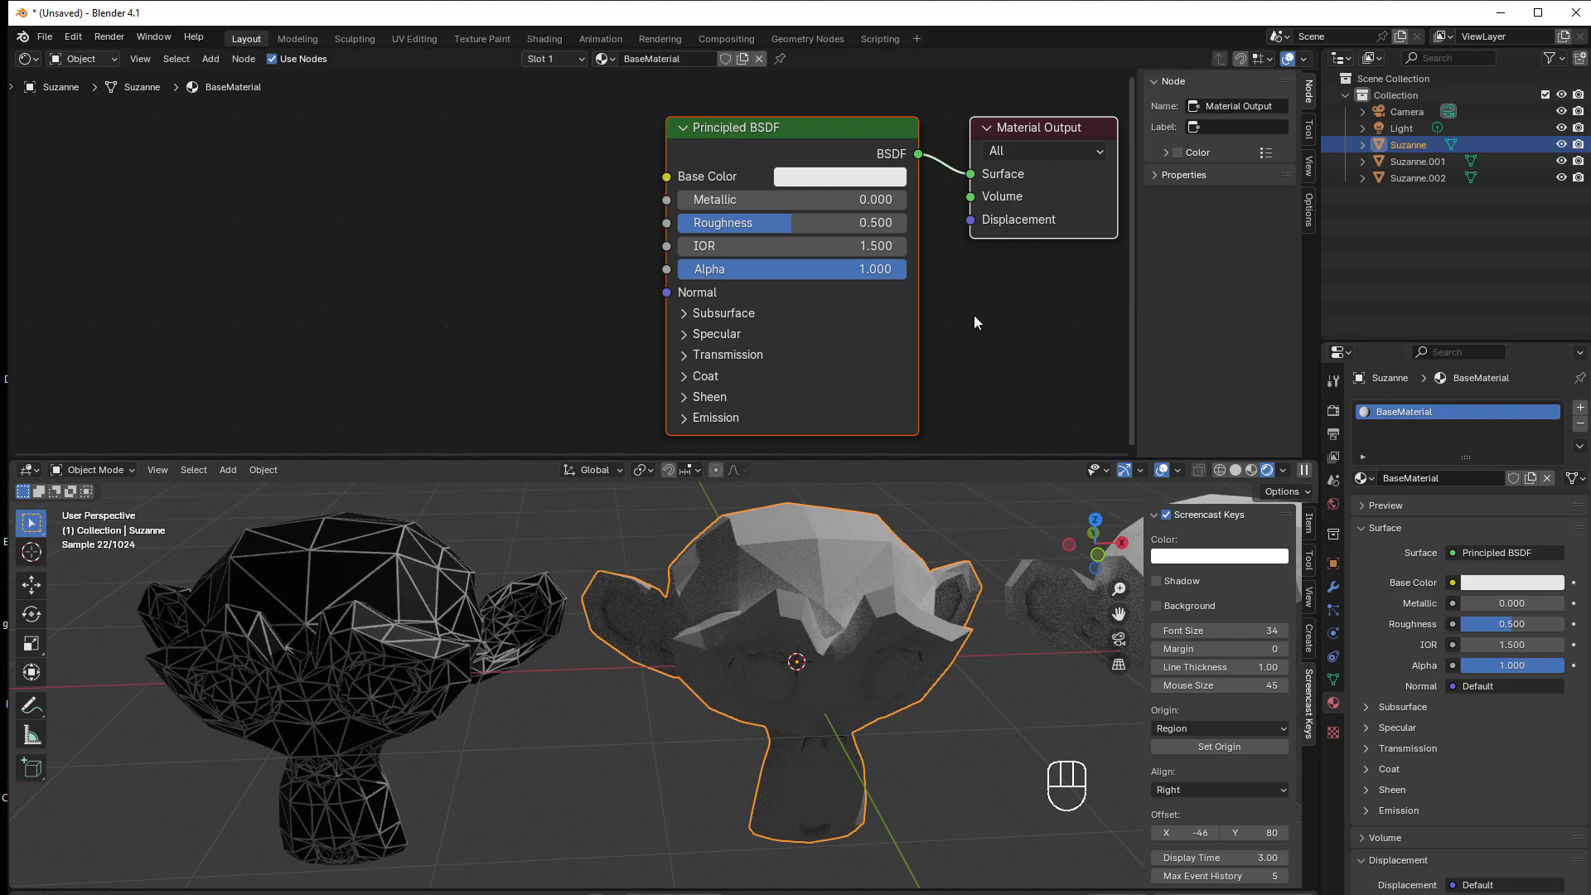
click(832, 175)
click(810, 338)
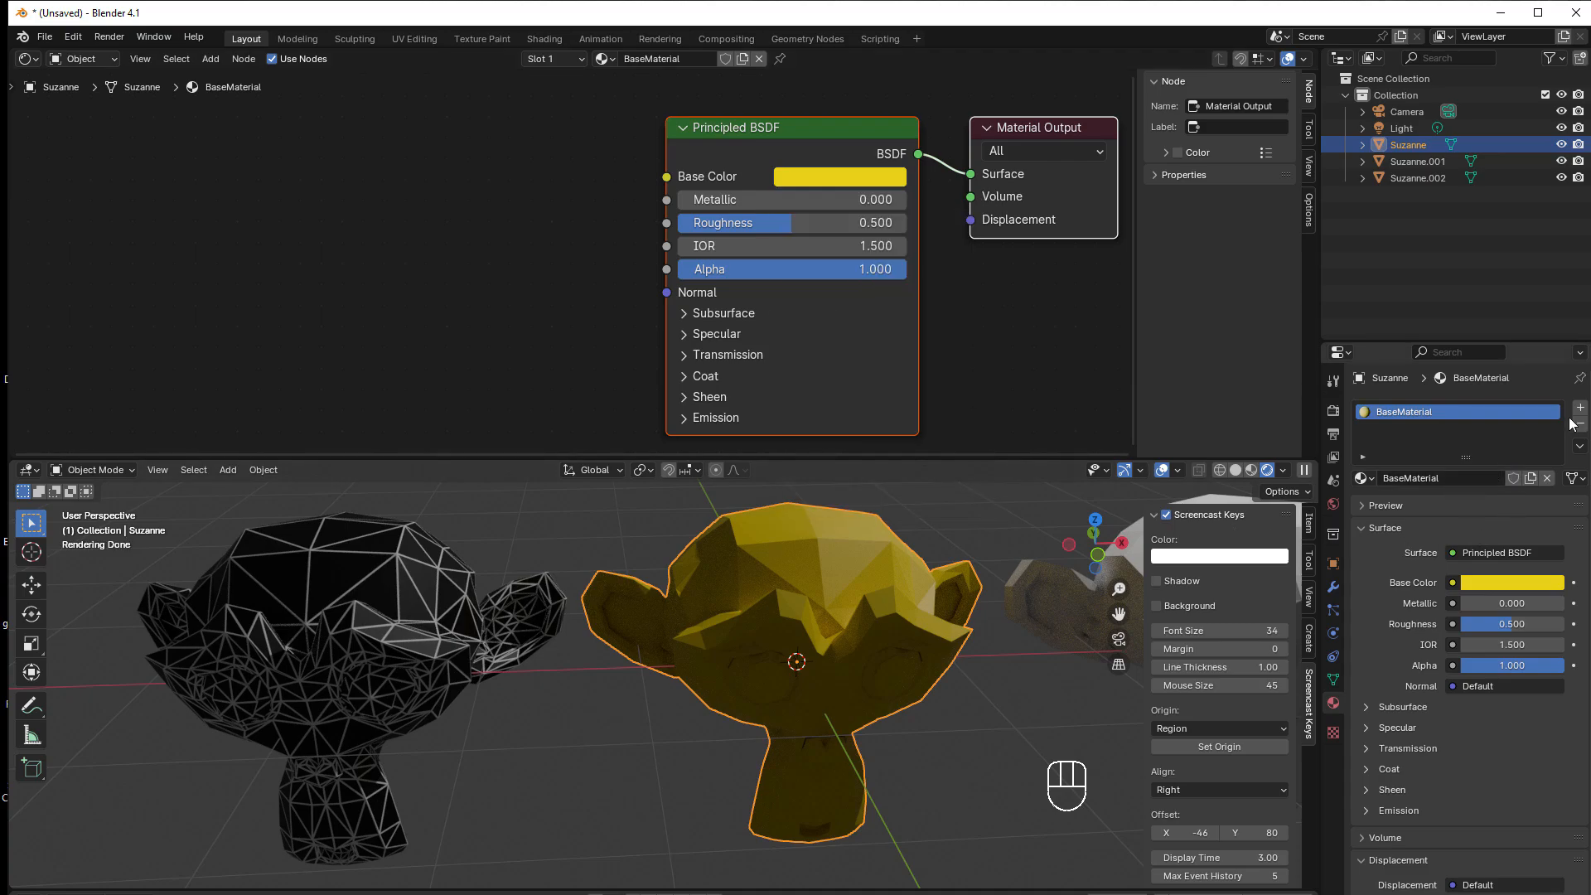
- Add a second material slot to the middle monkey with a new material named Wireframe and a black base color
click(1581, 406)
click(1472, 503)
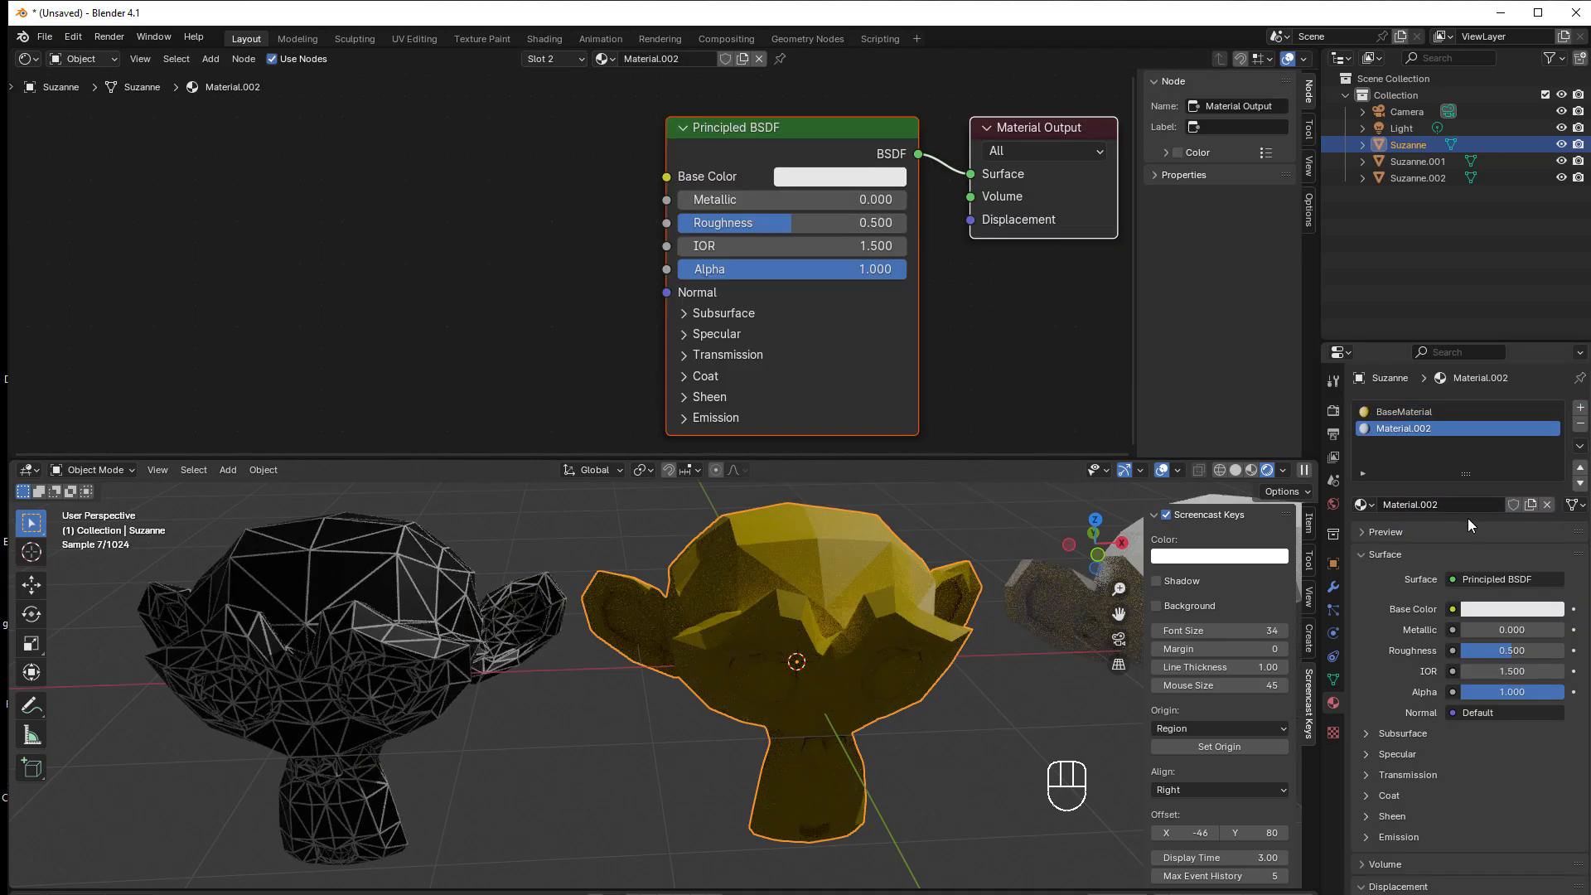
double_click(1450, 504)
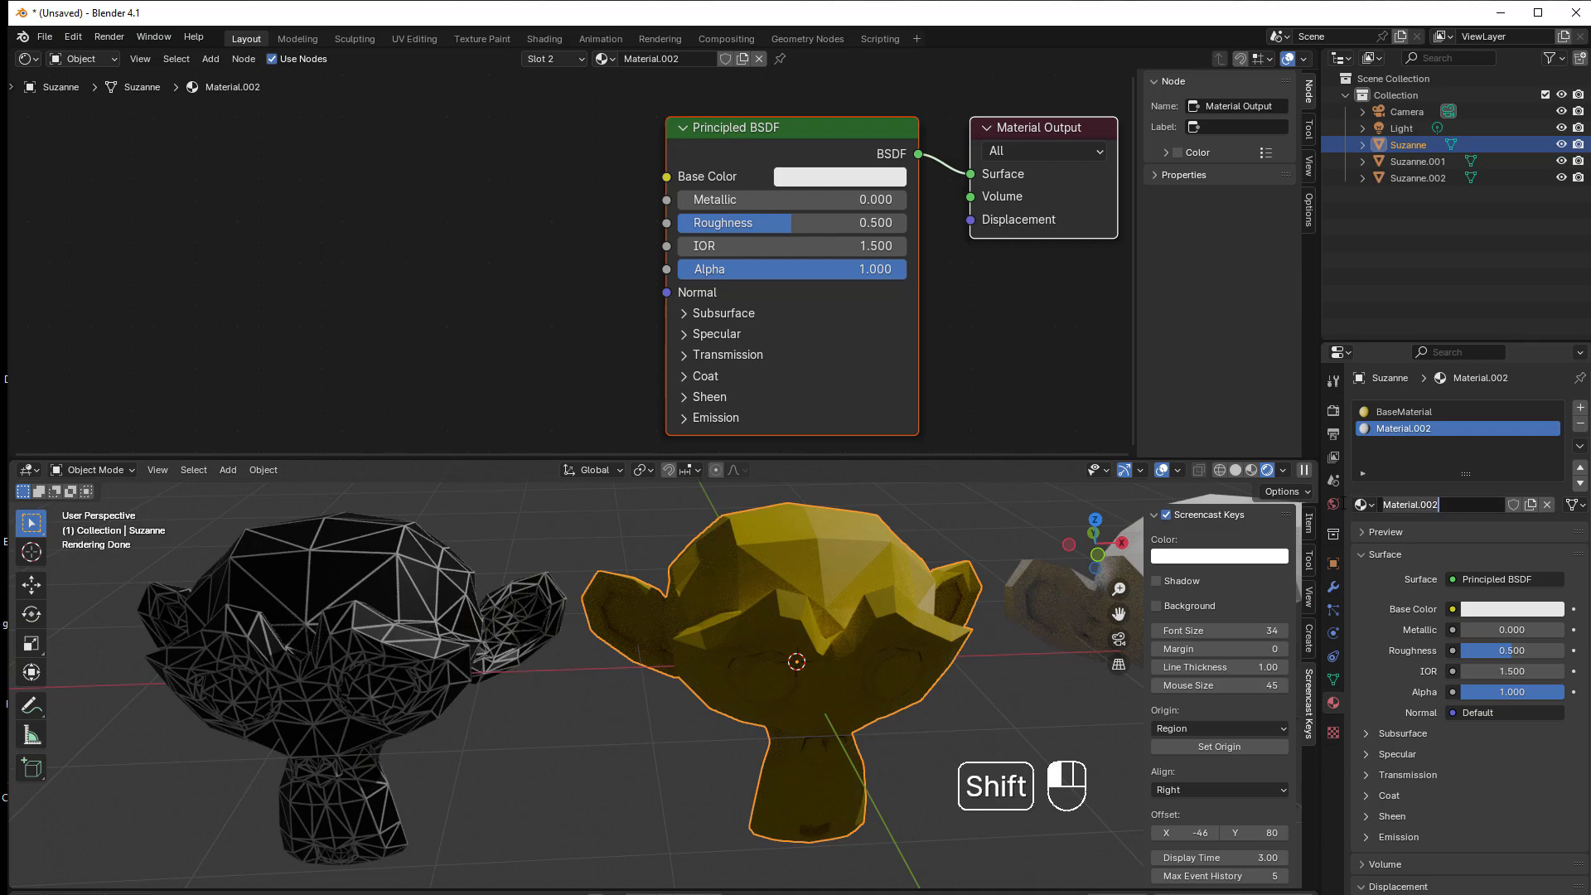
text(Wireframe)
key(Return)
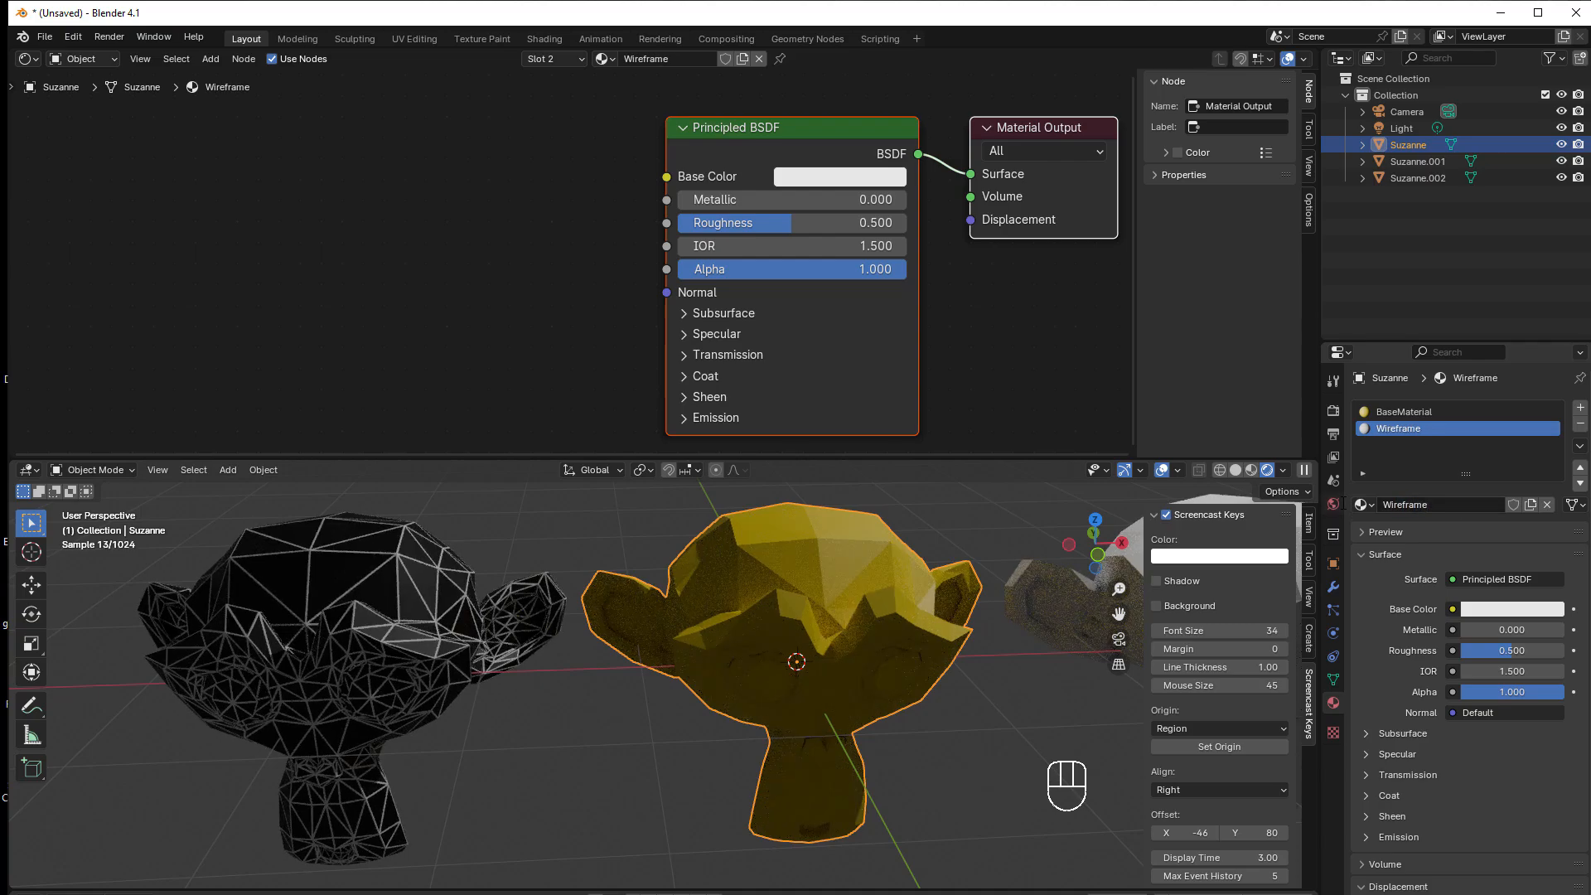
click(847, 176)
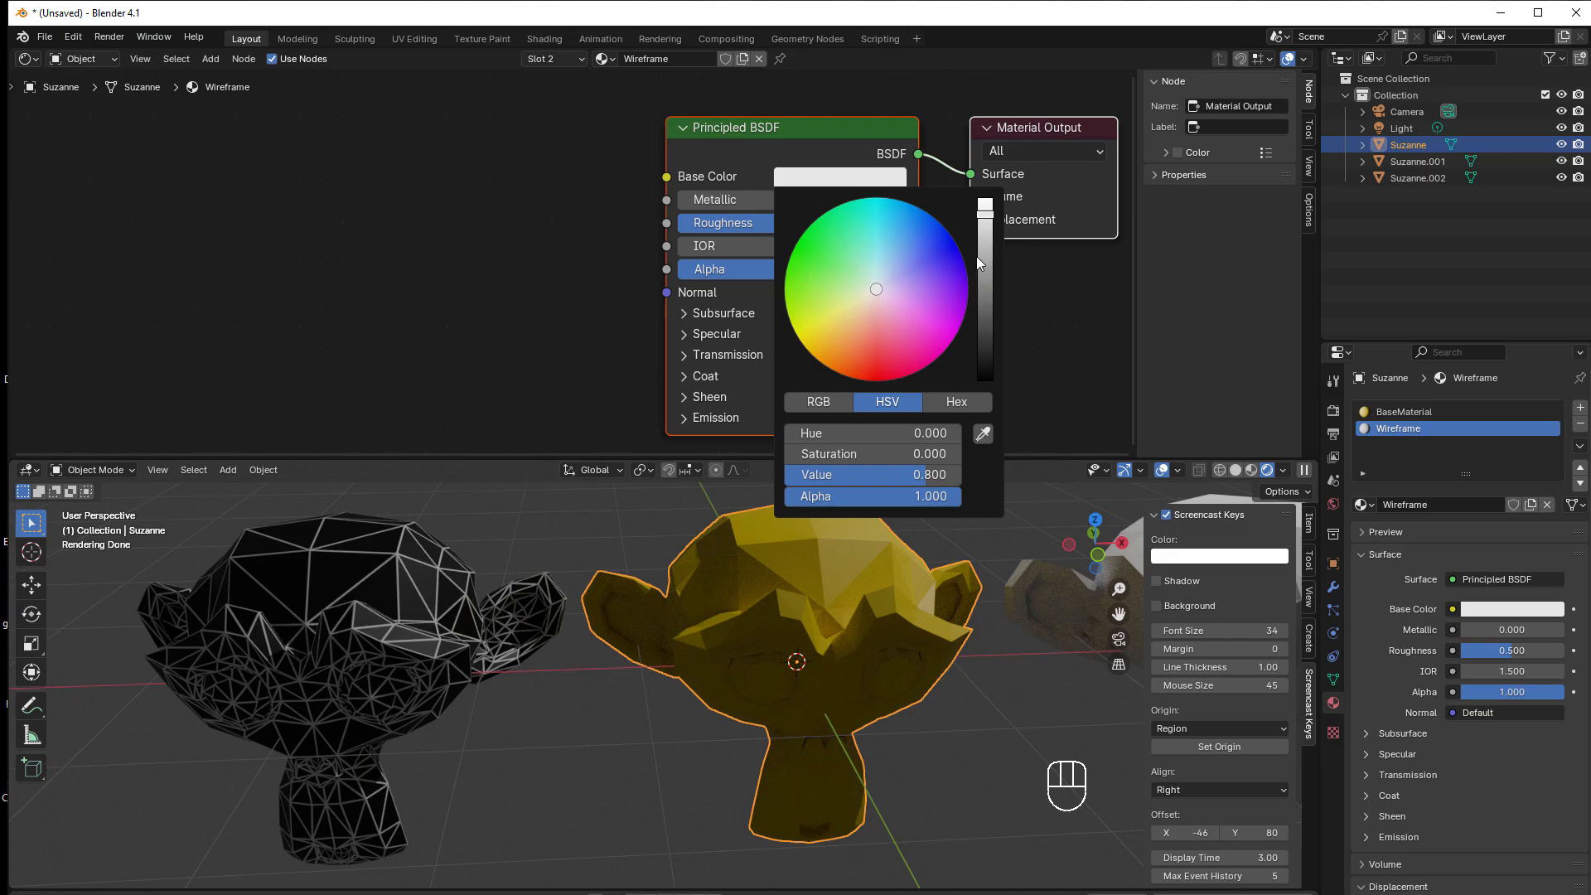
drag(976, 256, 982, 377)
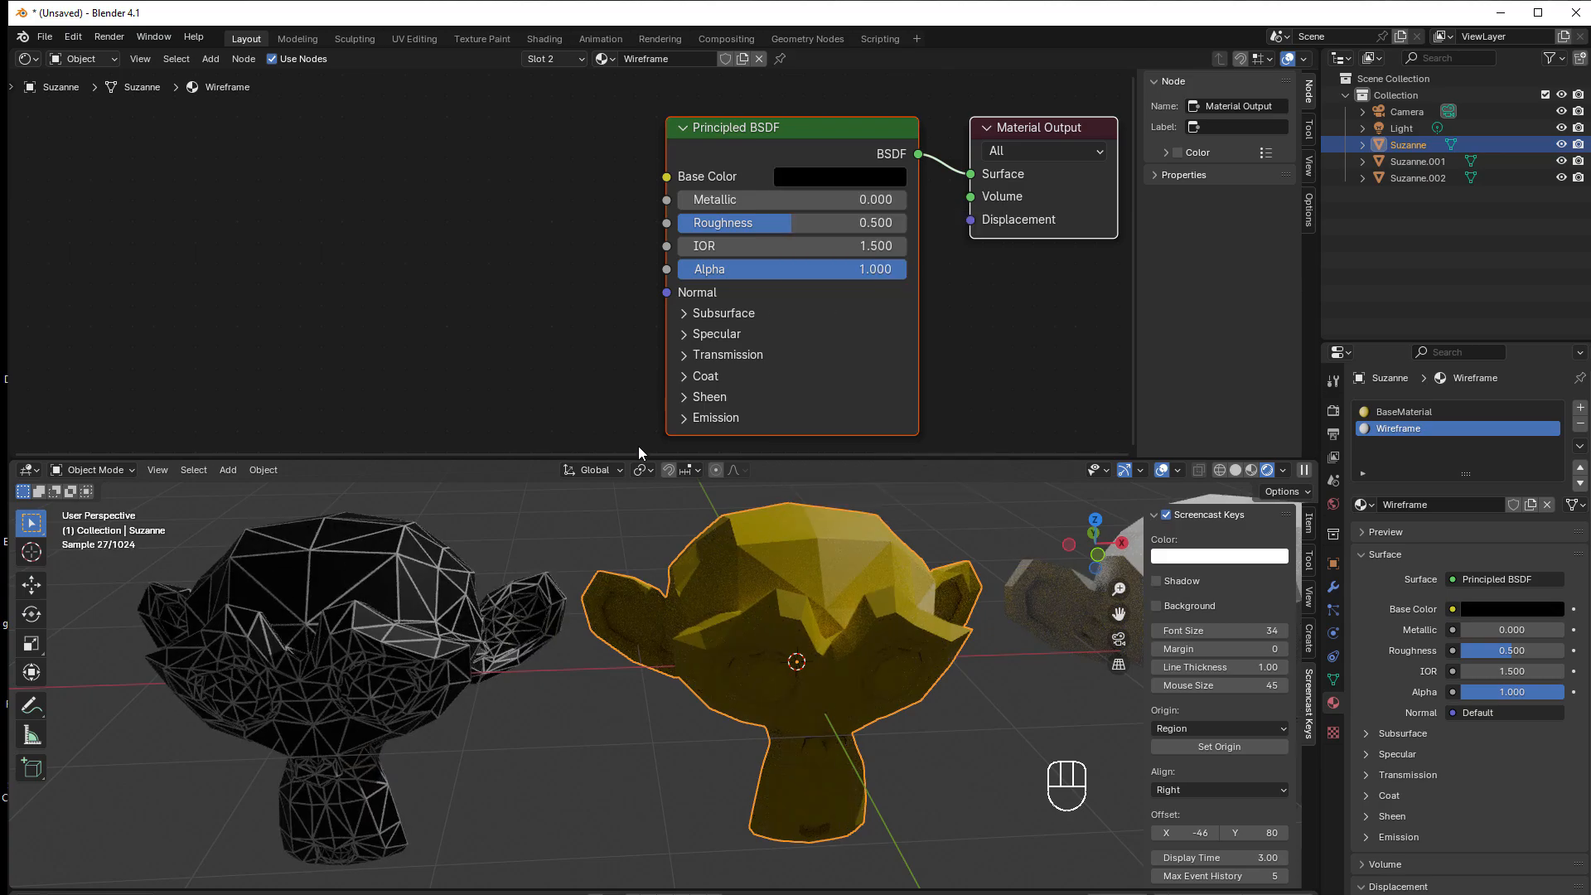
- Add a Bevel modifier to the middle monkey
scroll(747, 603, down, 2)
shift+middle_drag(763, 614, 691, 620)
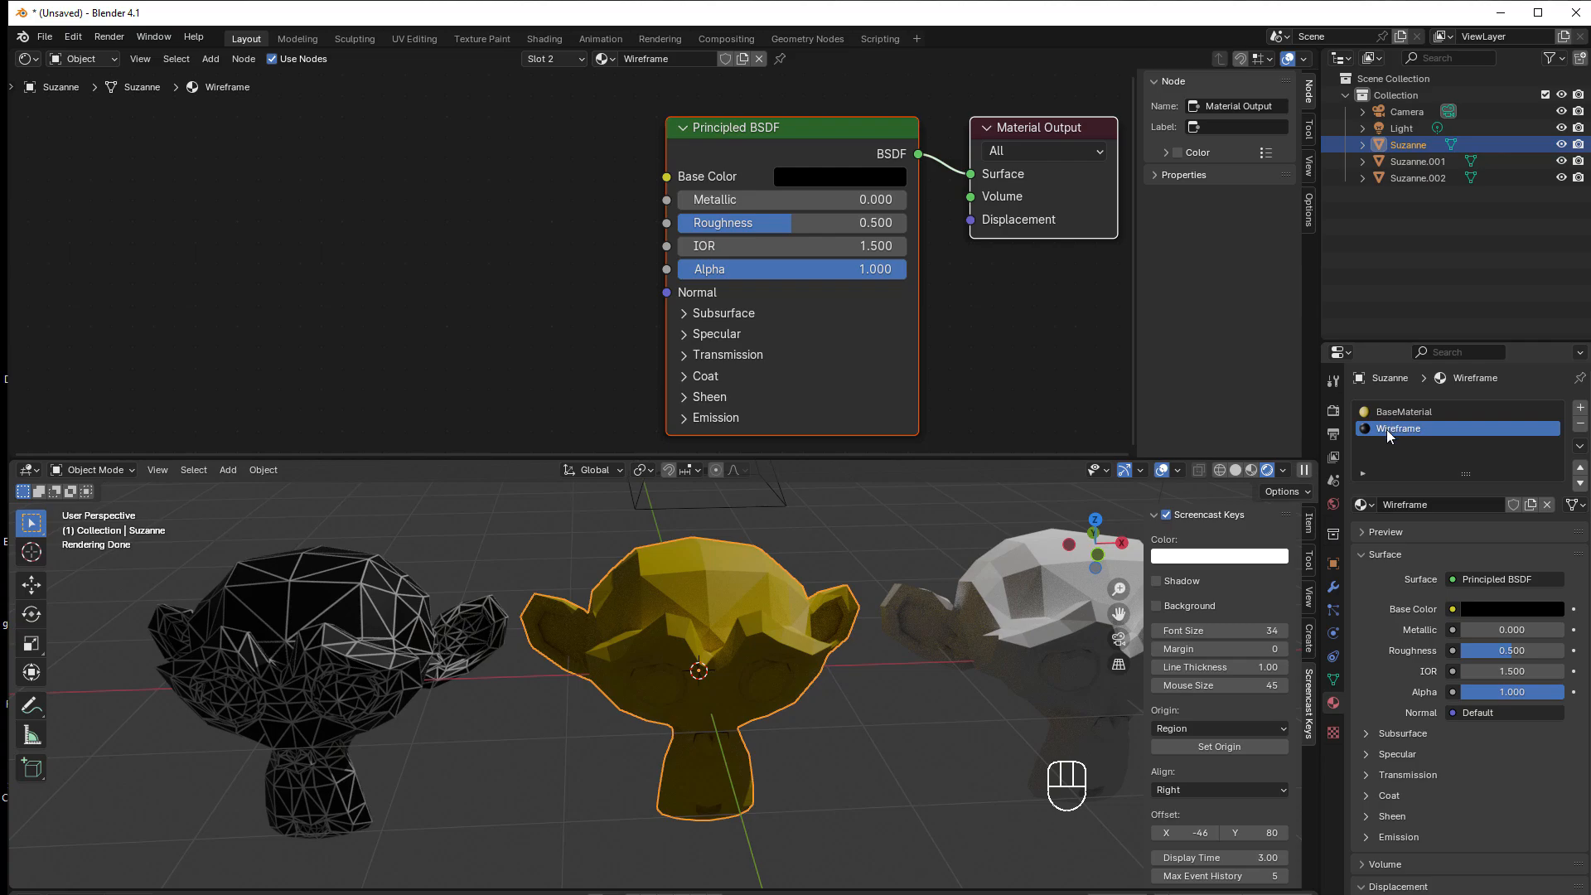
scroll(747, 649, up, 3)
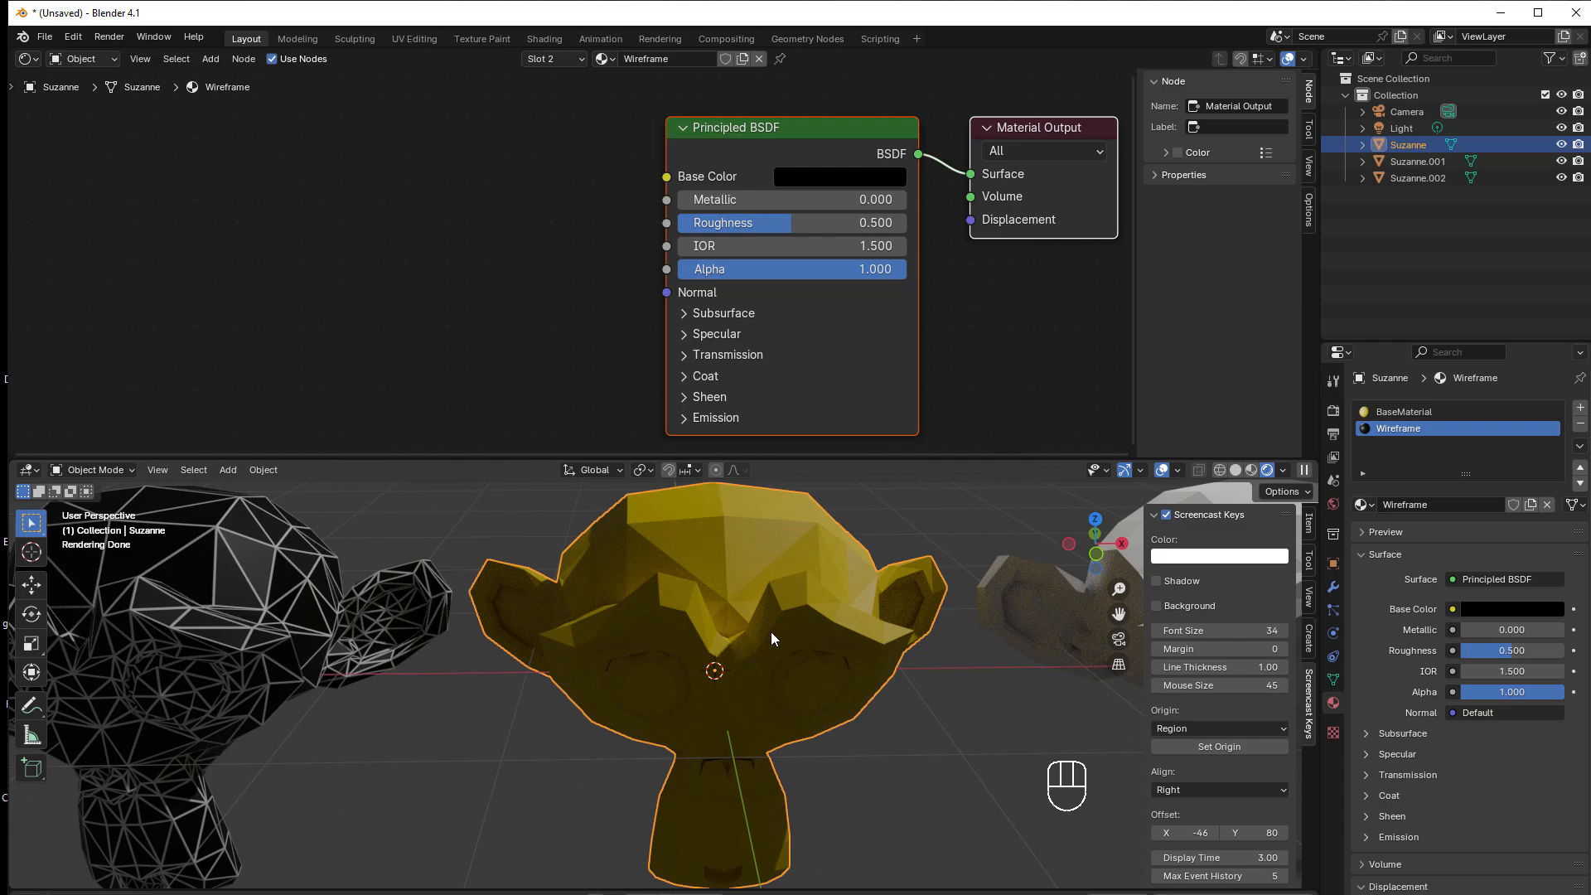
click(1332, 589)
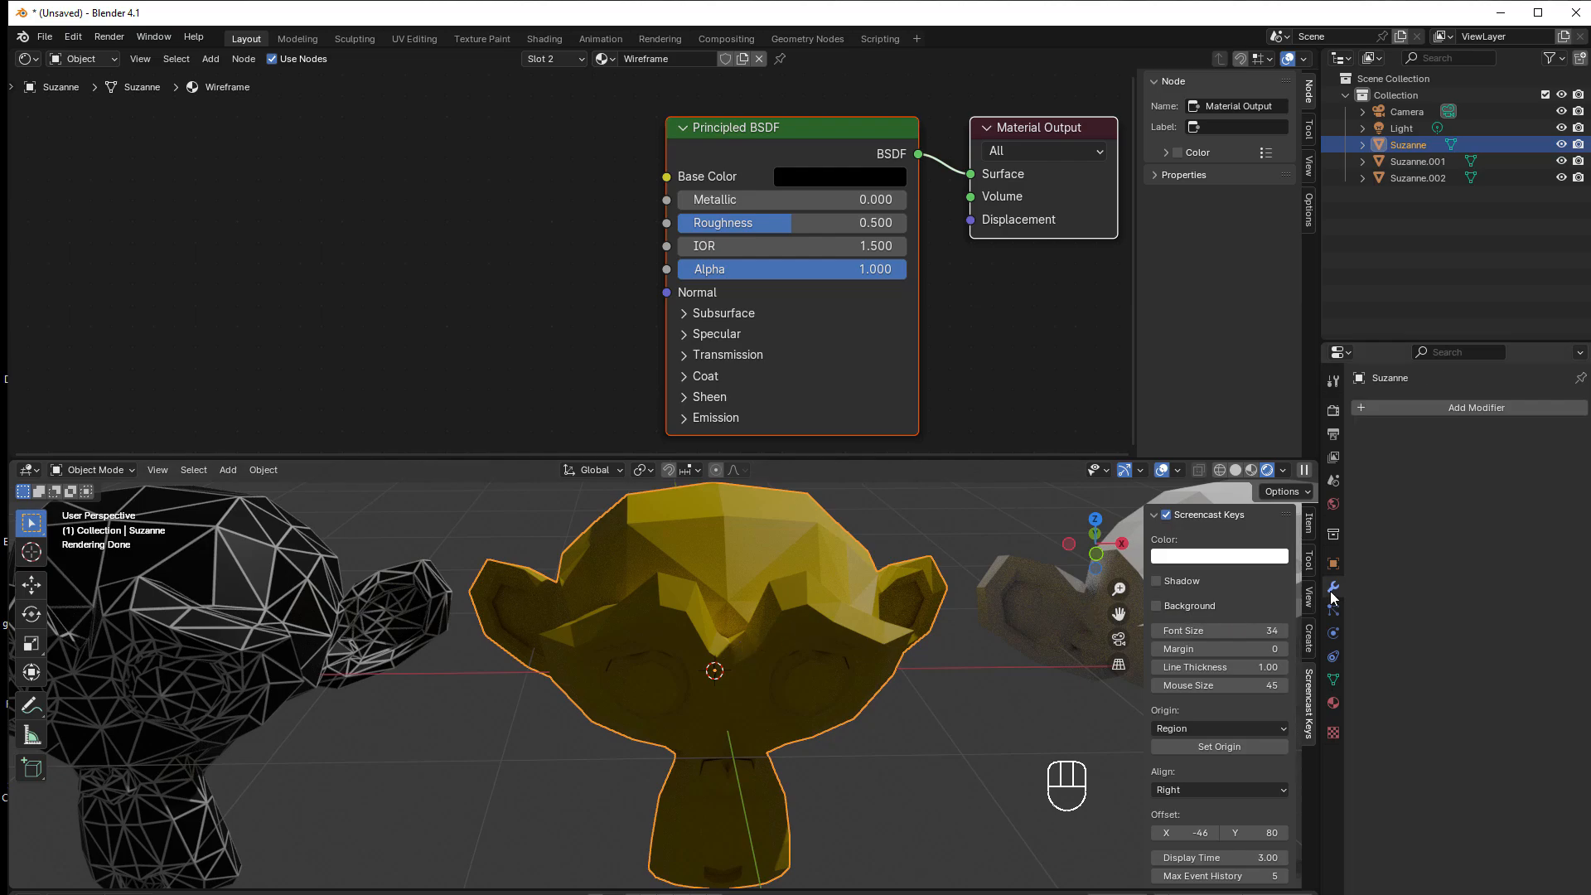
click(1375, 415)
mouse_move(1373, 417)
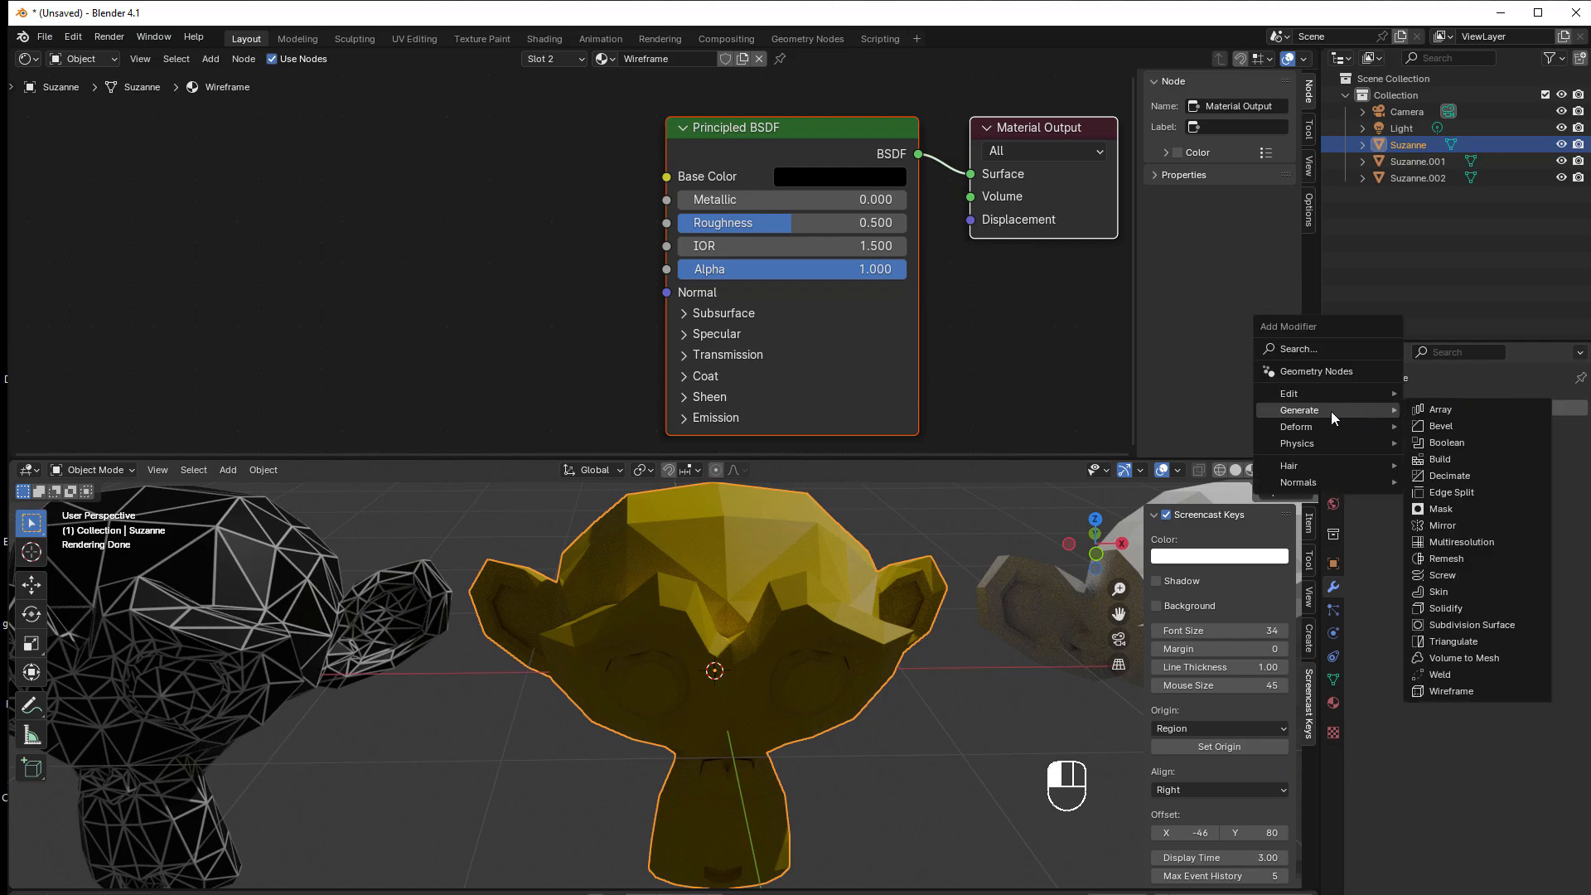
click(1440, 427)
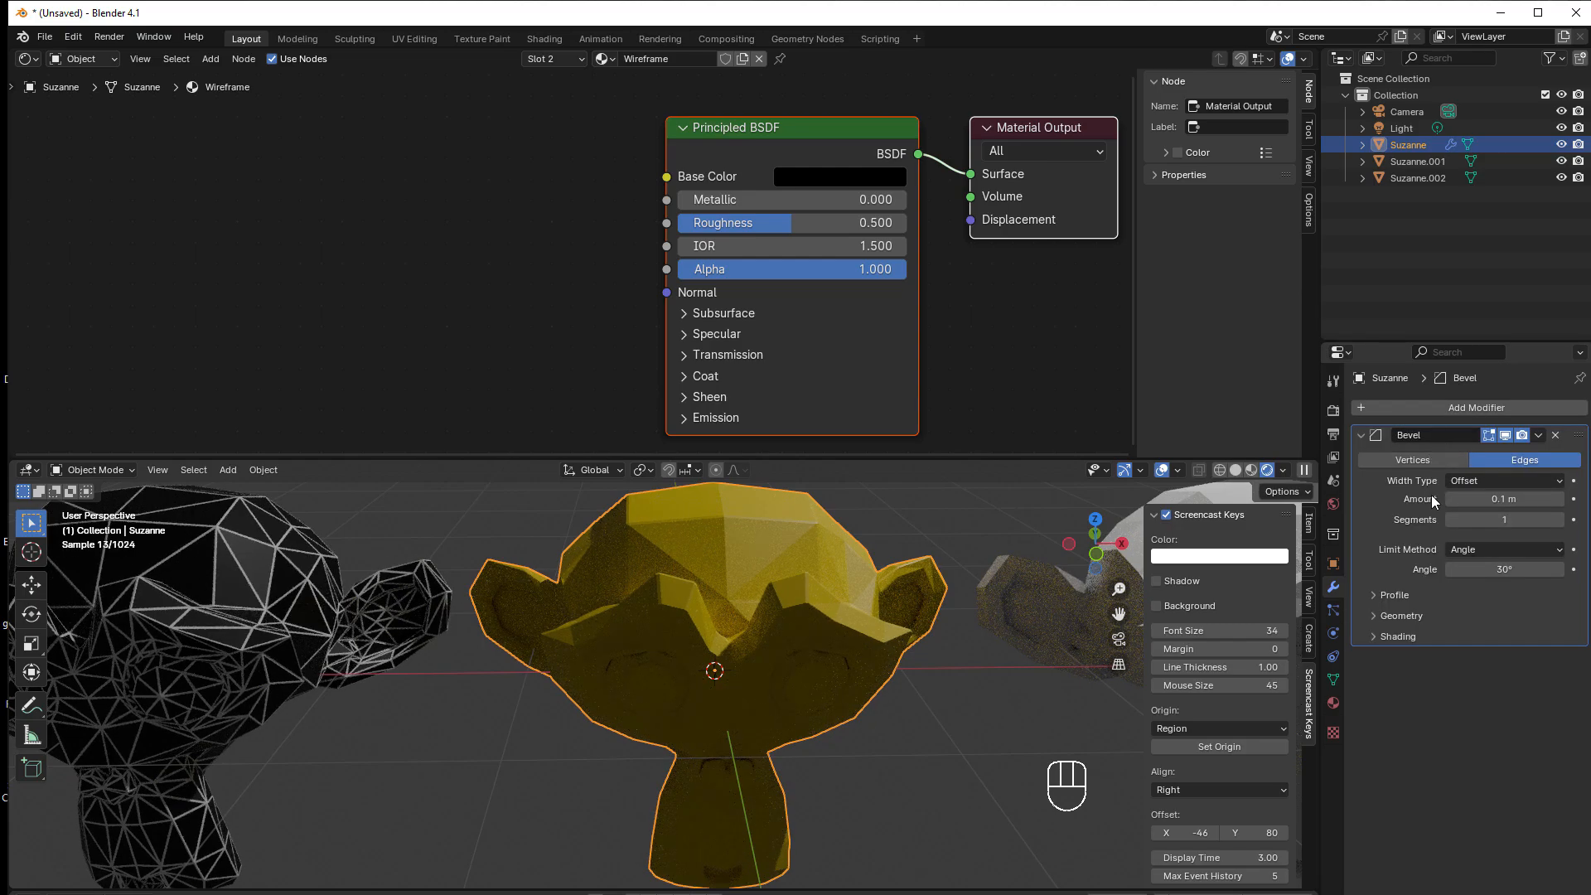
- Set the middle monkey's Bevel amount to 0.004 m and its limit method to None
click(1494, 502)
click(1459, 499)
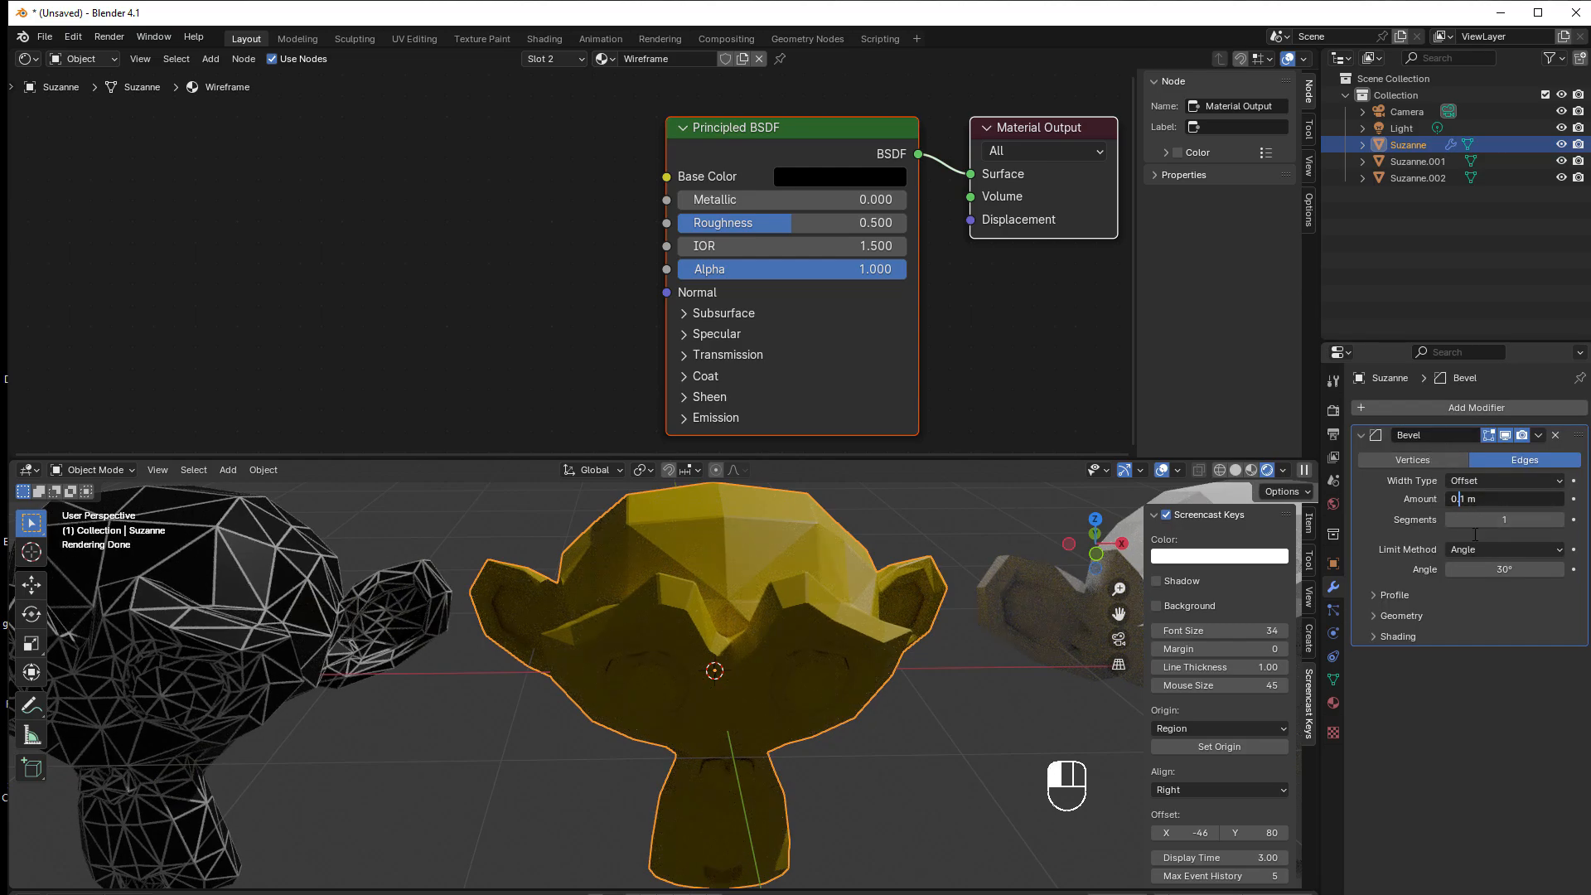
text(00)
key(Delete)
text(4)
key(Return)
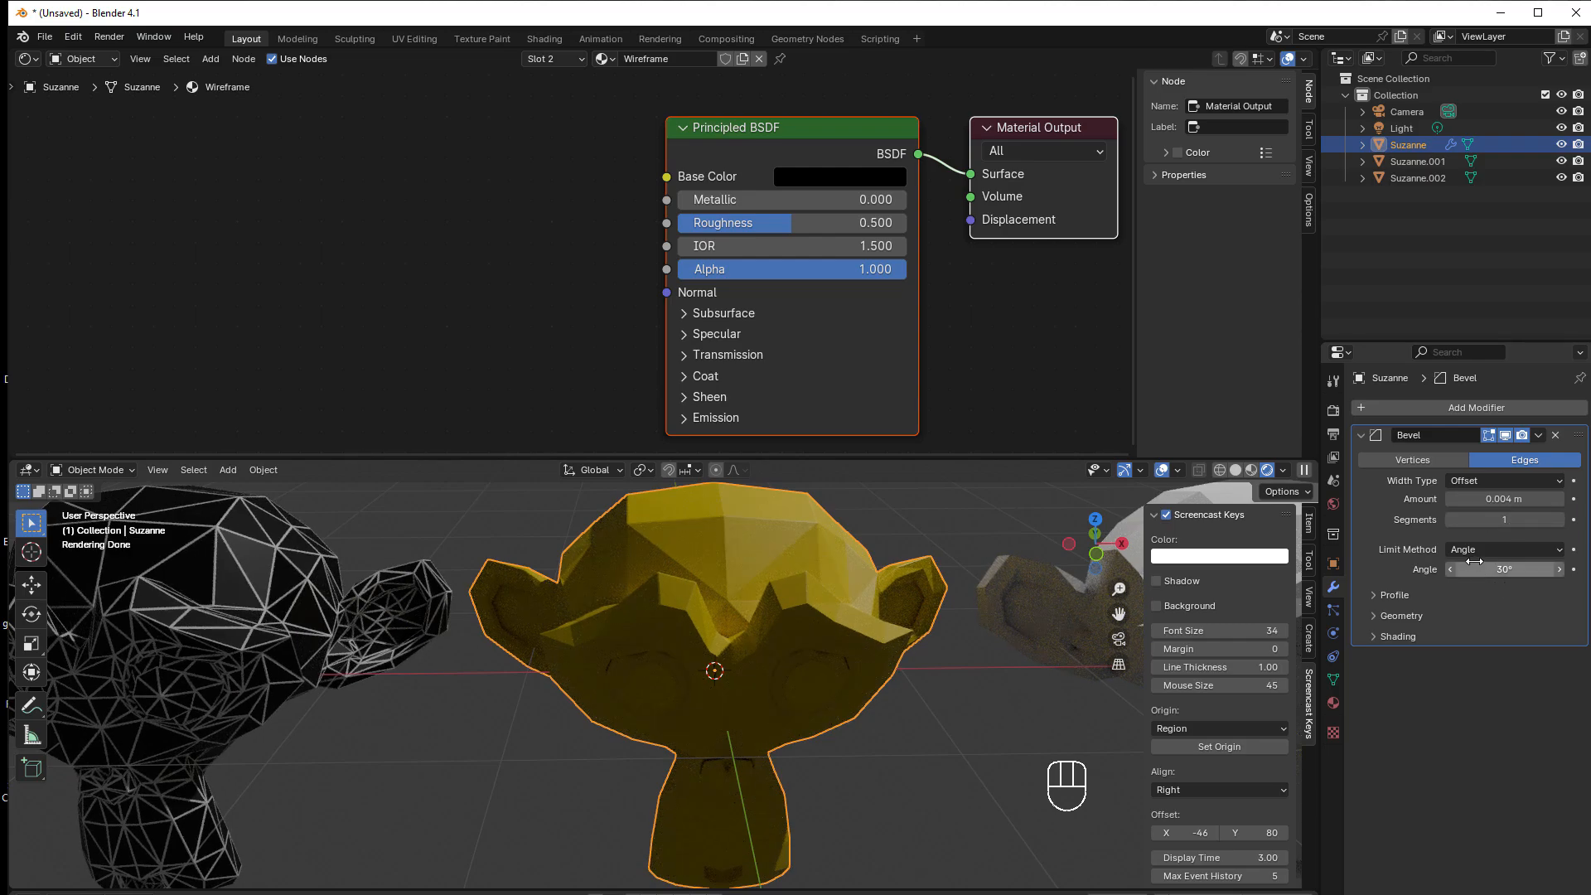
click(1478, 552)
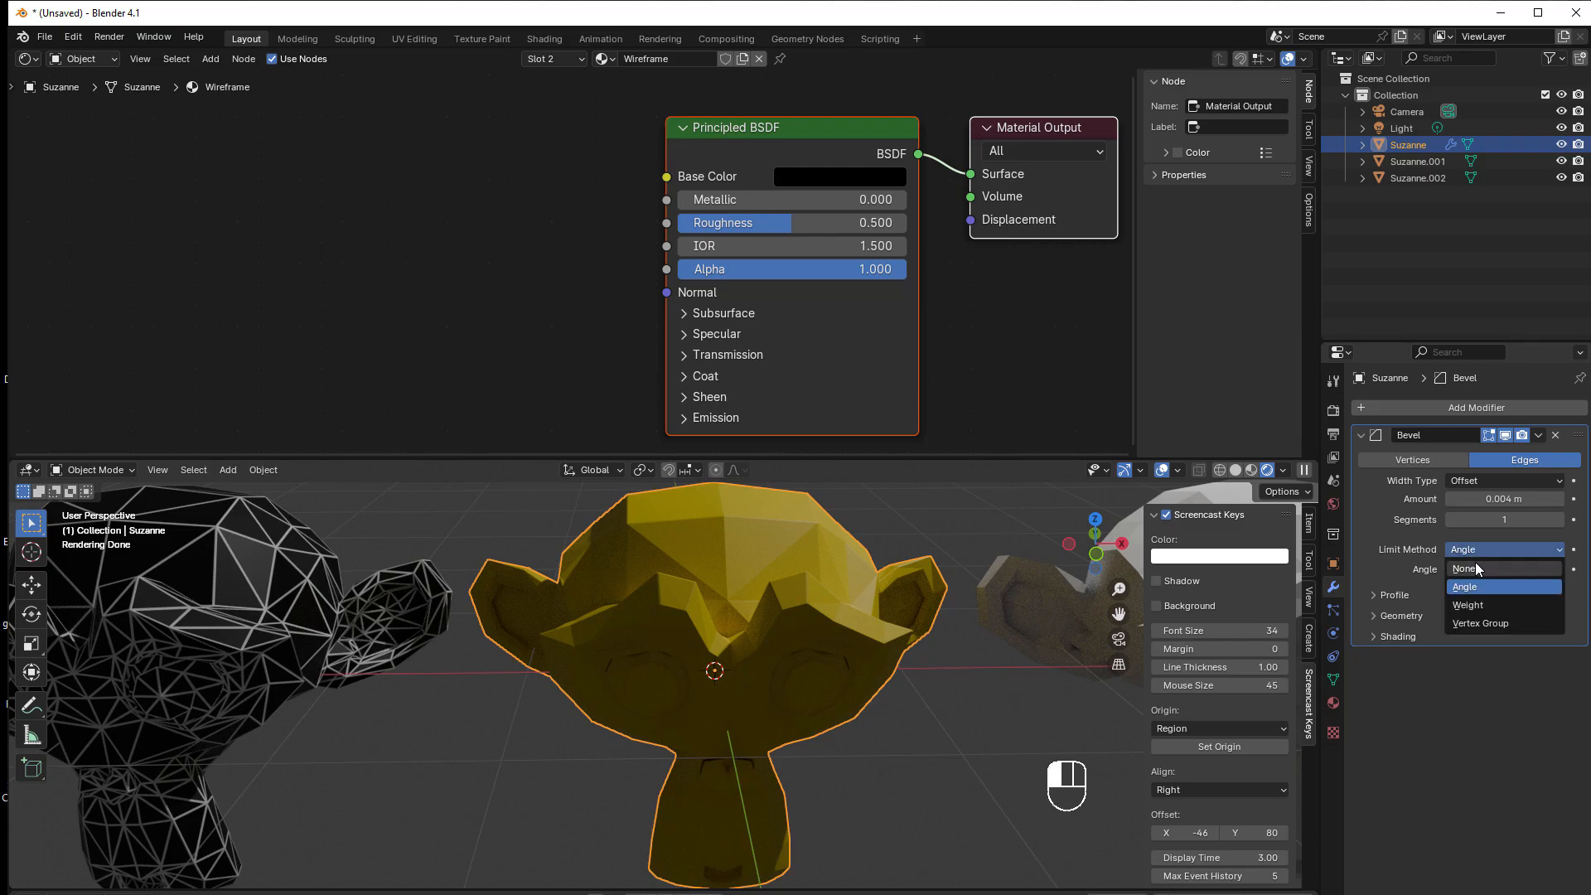
click(1475, 566)
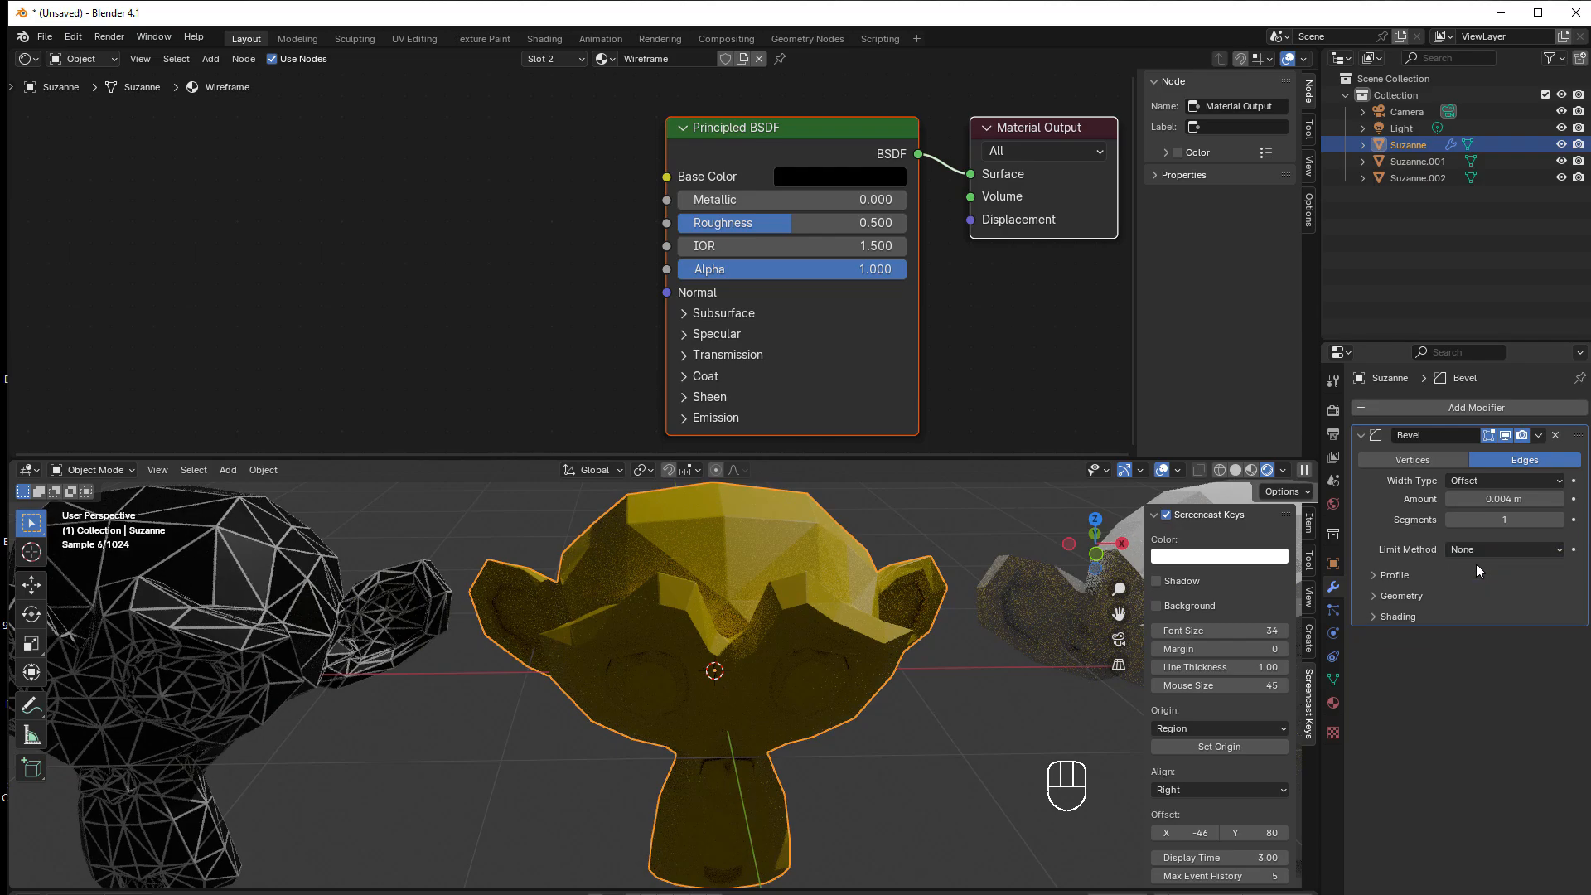
- Set the material index in the Bevel modifier's shading options to 1
click(1374, 615)
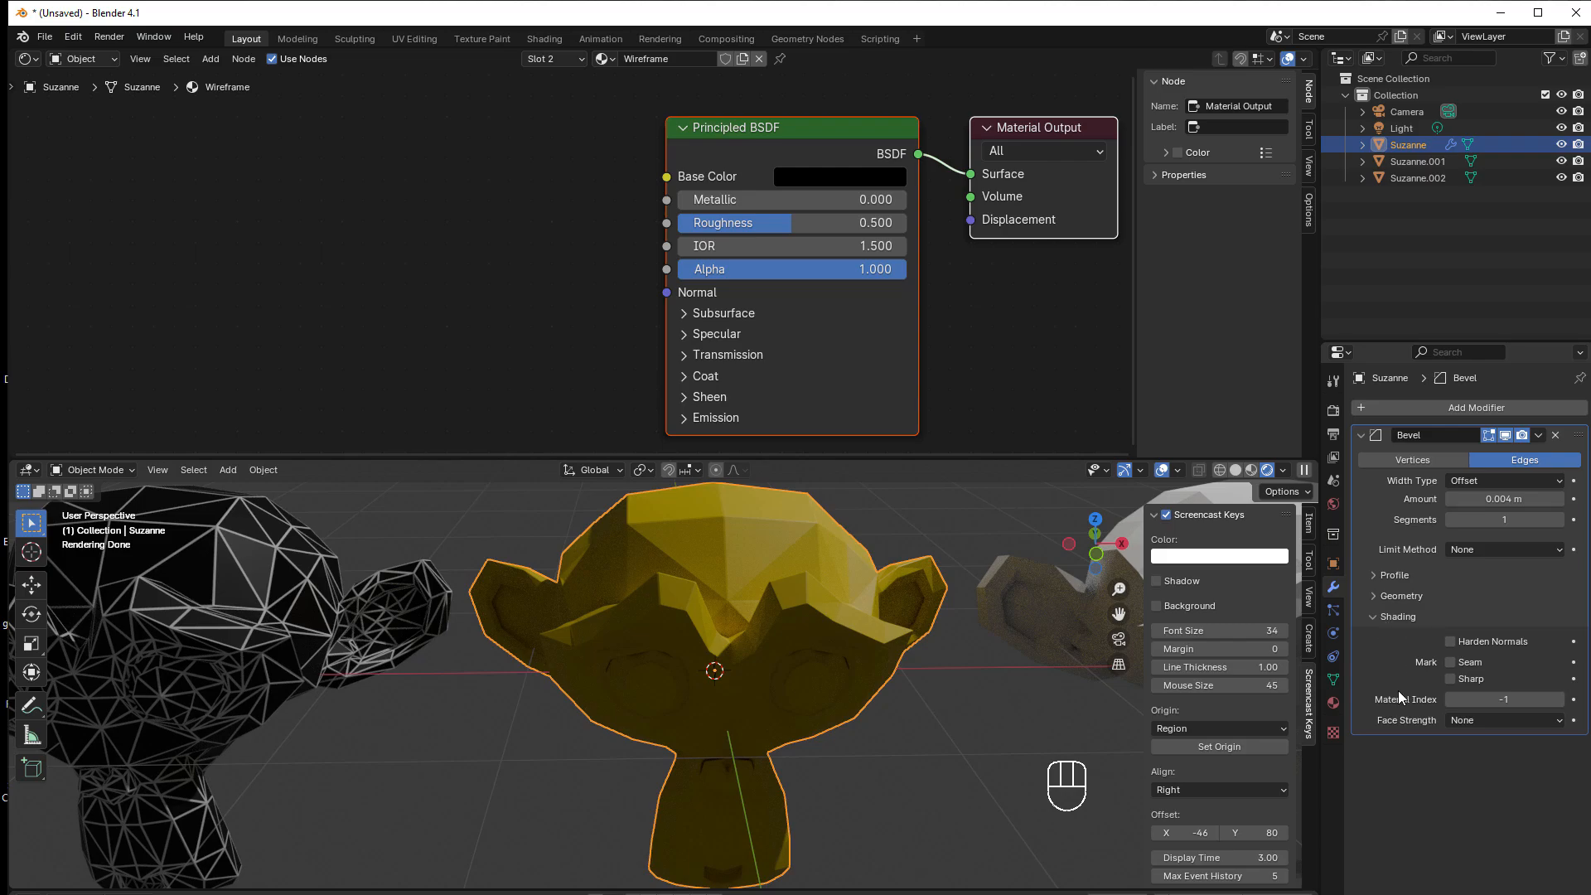
click(1519, 706)
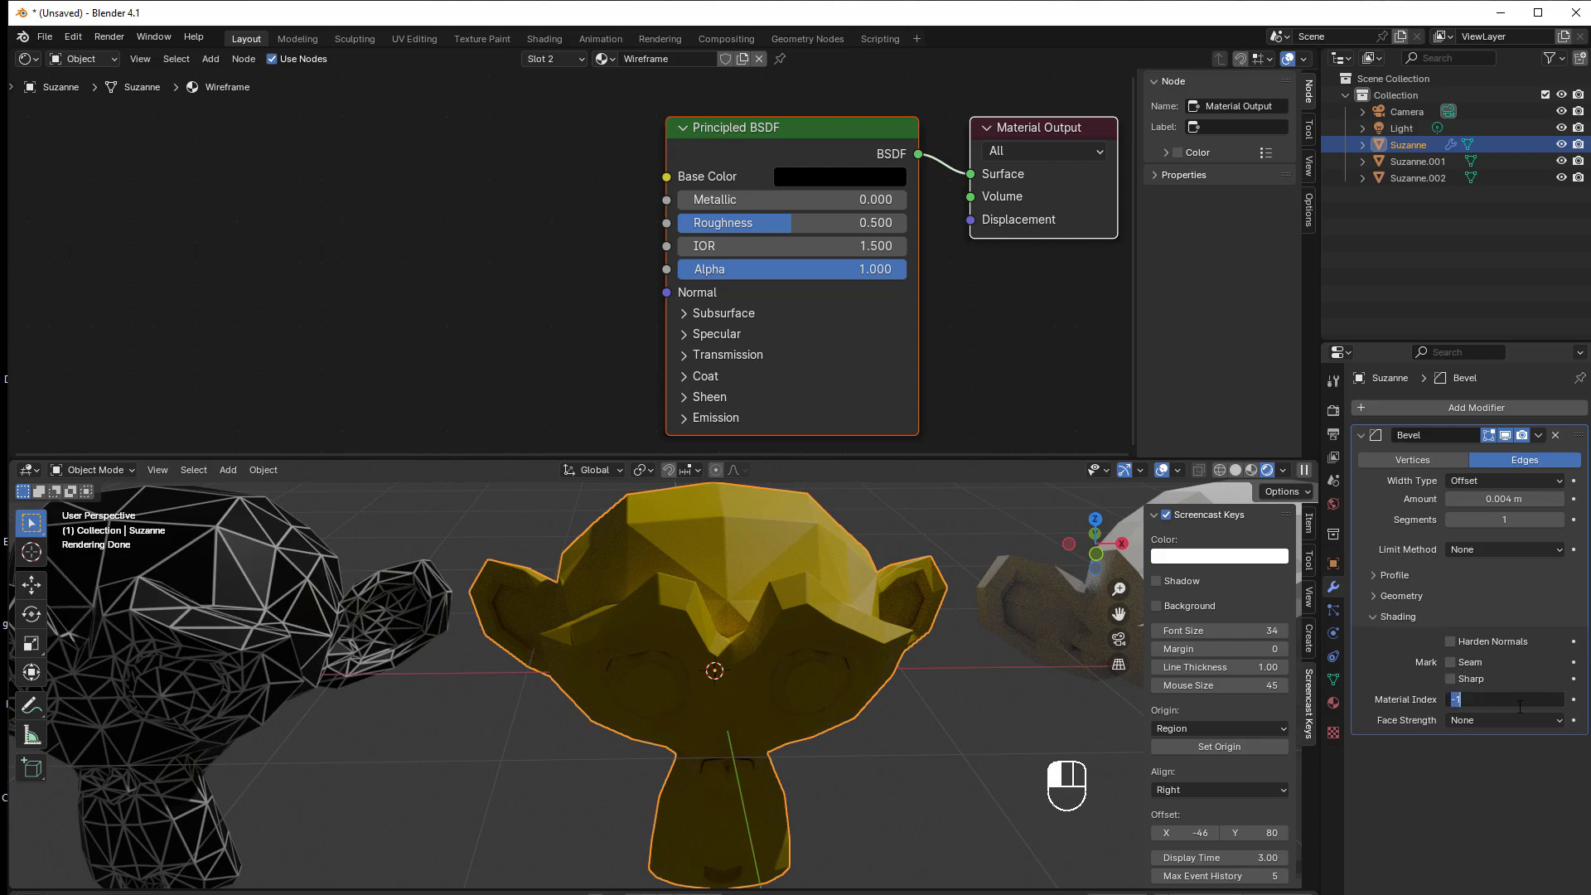
text(1)
key(Return)
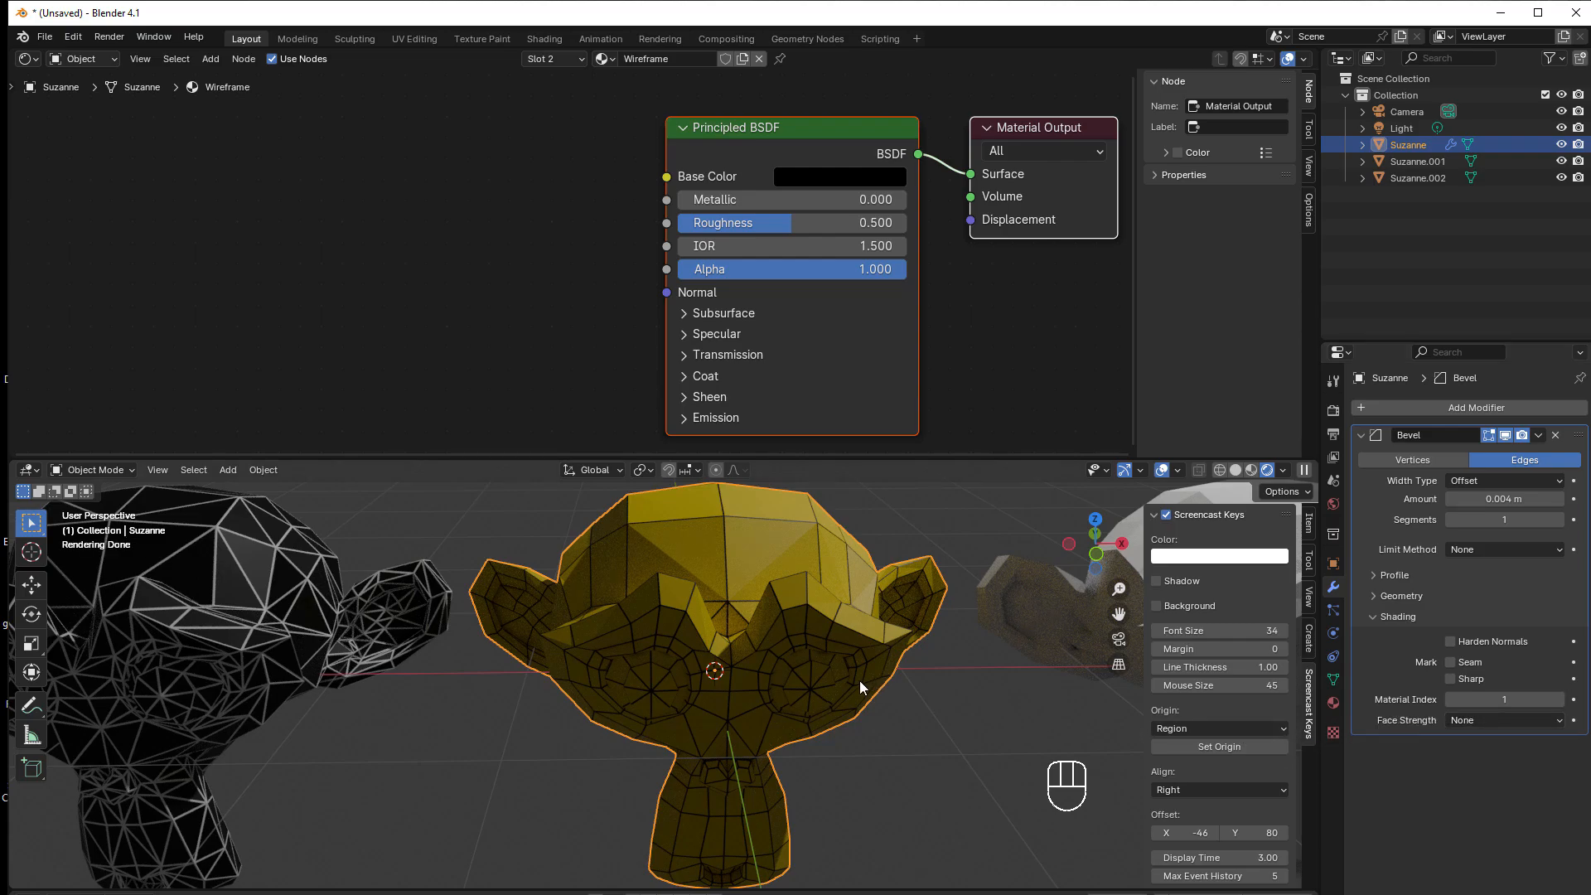
middle_drag(859, 679, 780, 653)
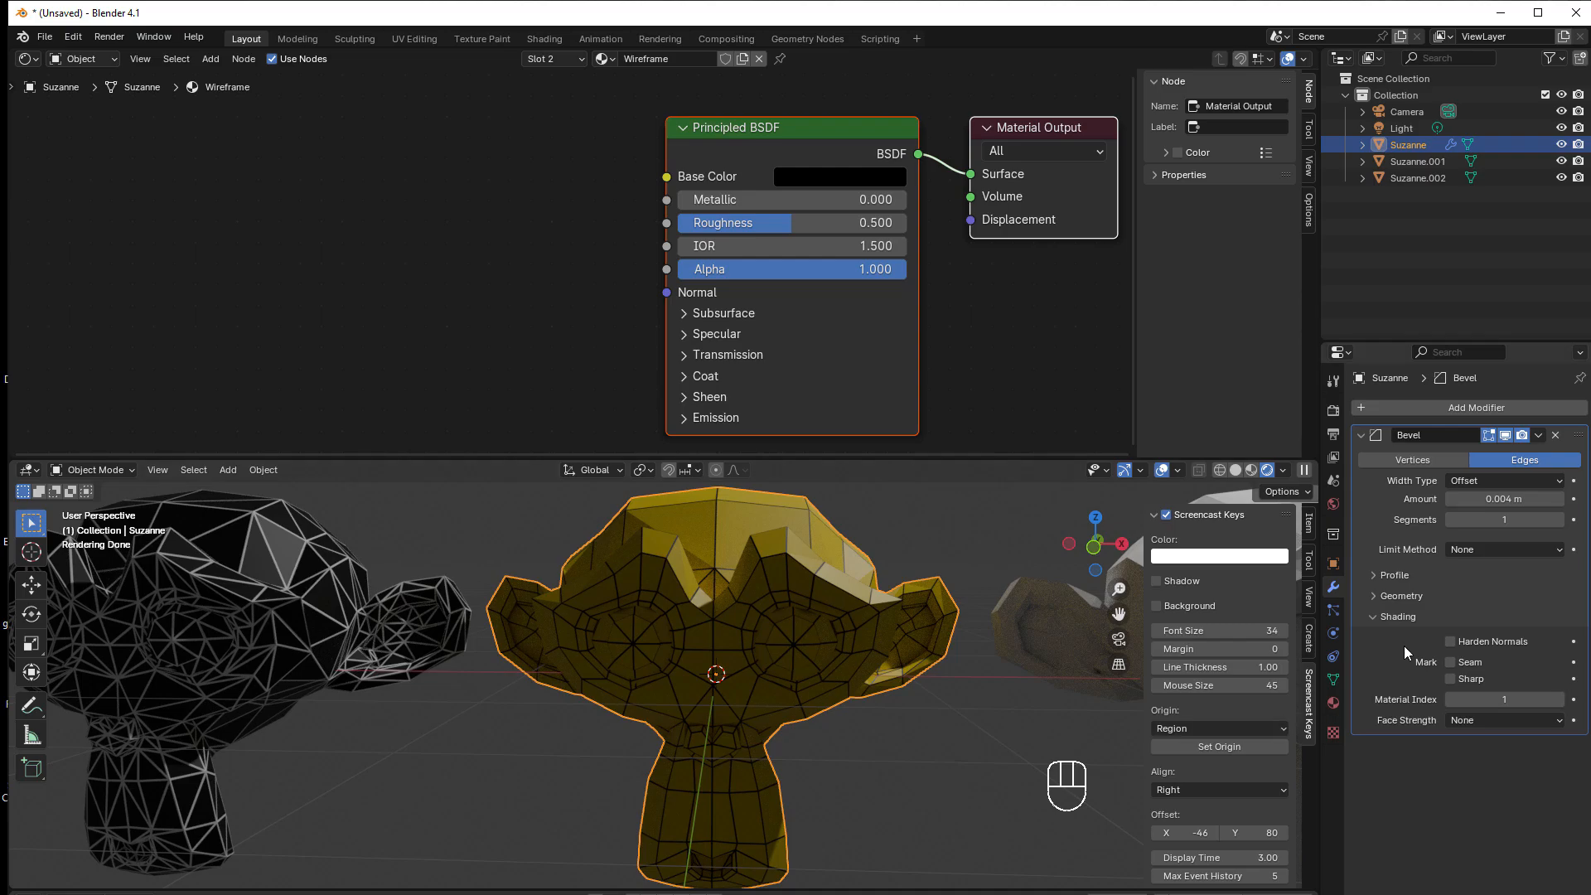
- Add a Subdivision Surface modifier to the middle monkey and move it above the Bevel modifier in the stack
click(1424, 404)
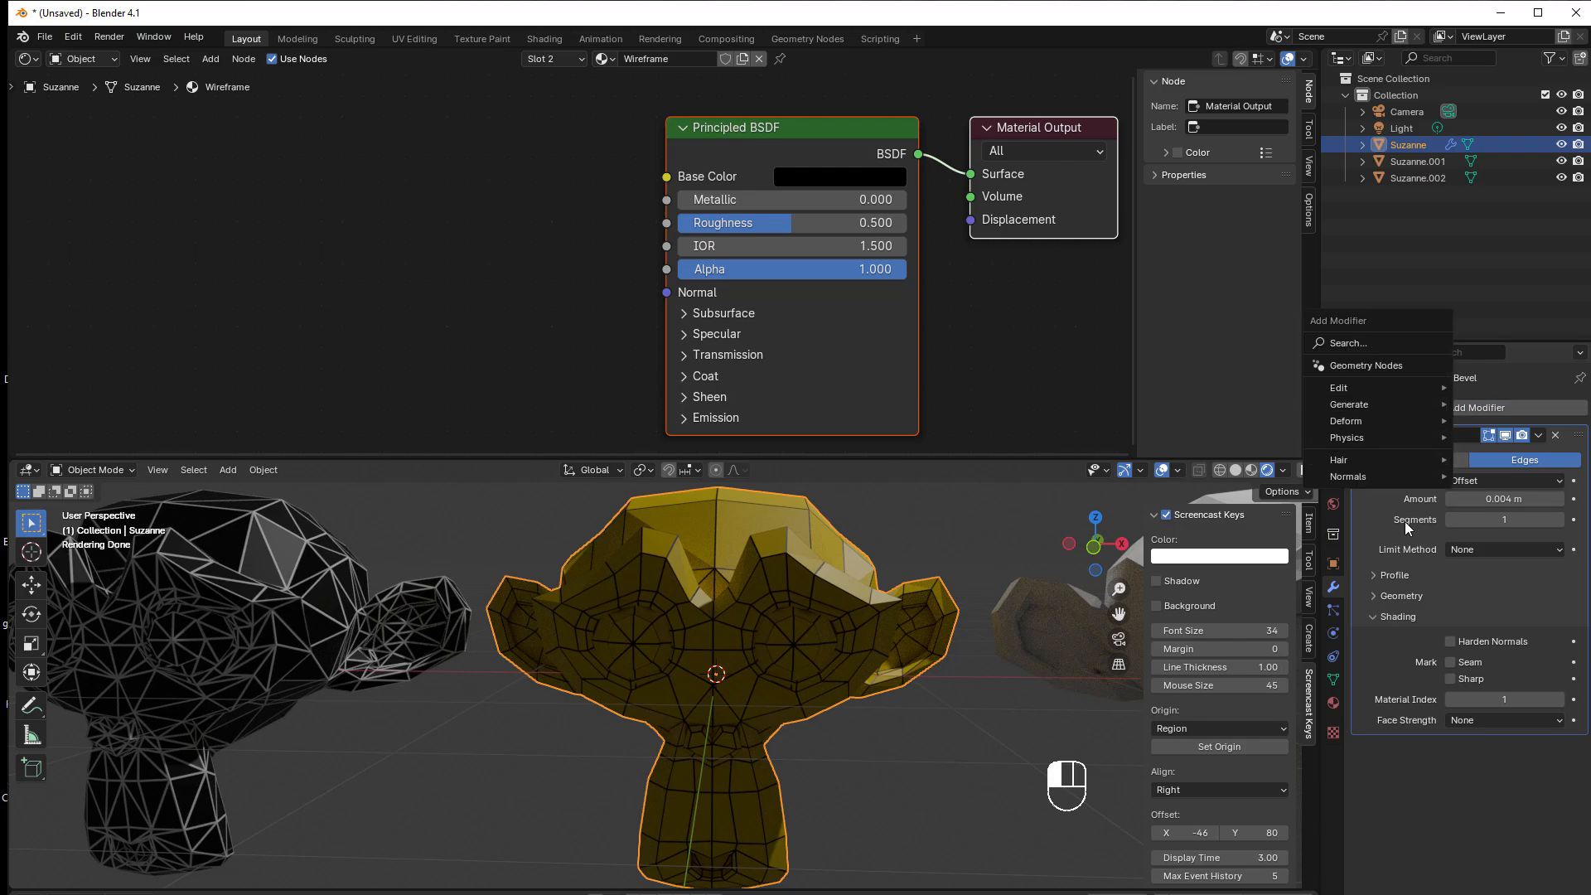
mouse_move(1354, 404)
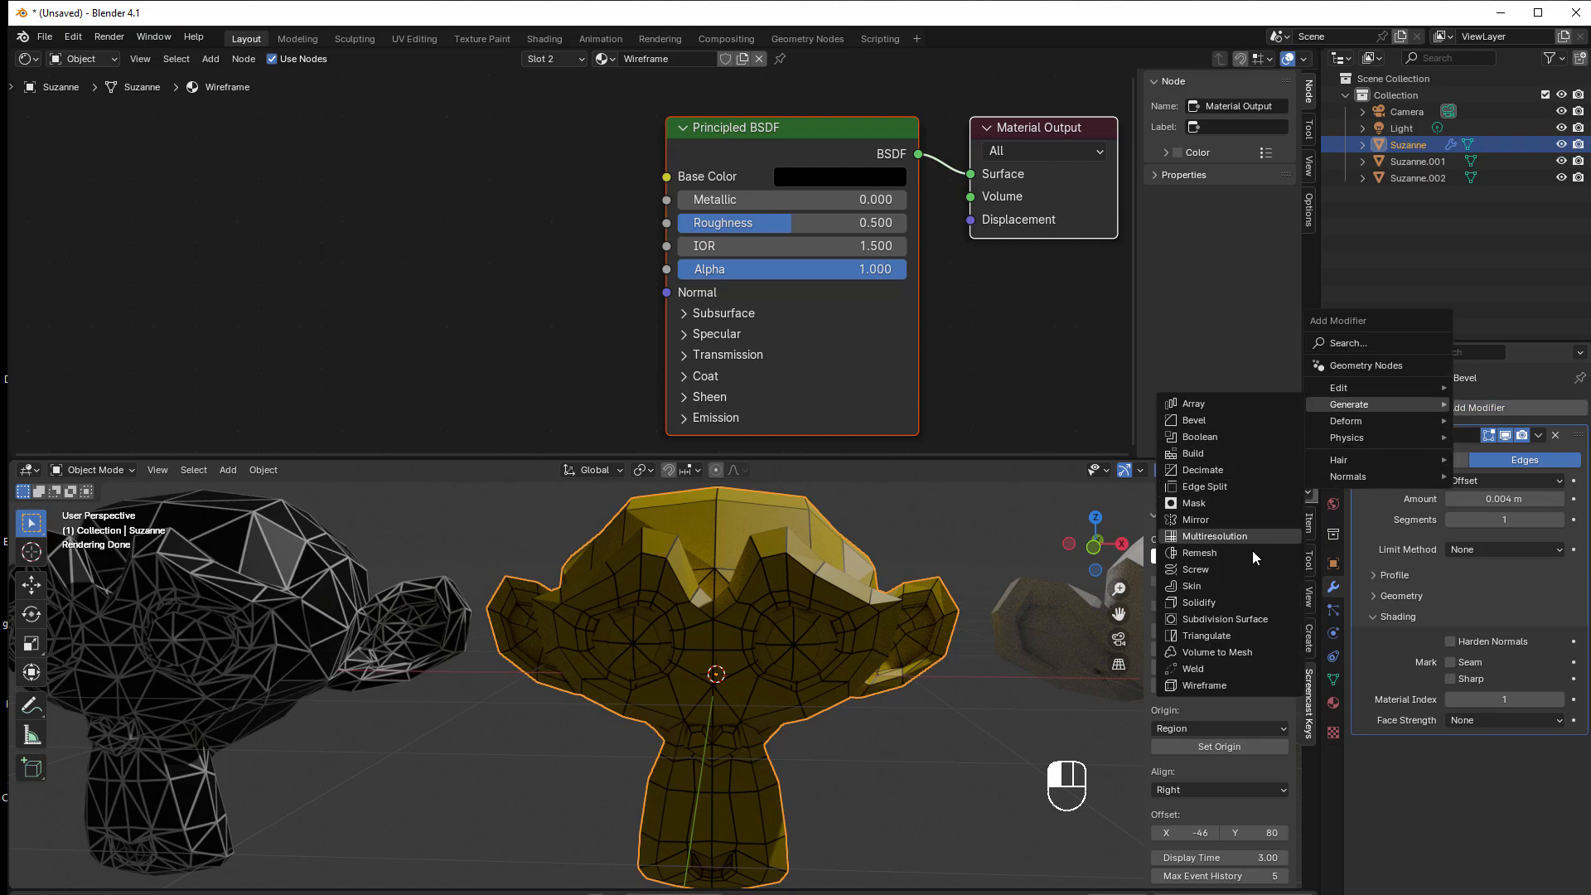
click(1240, 619)
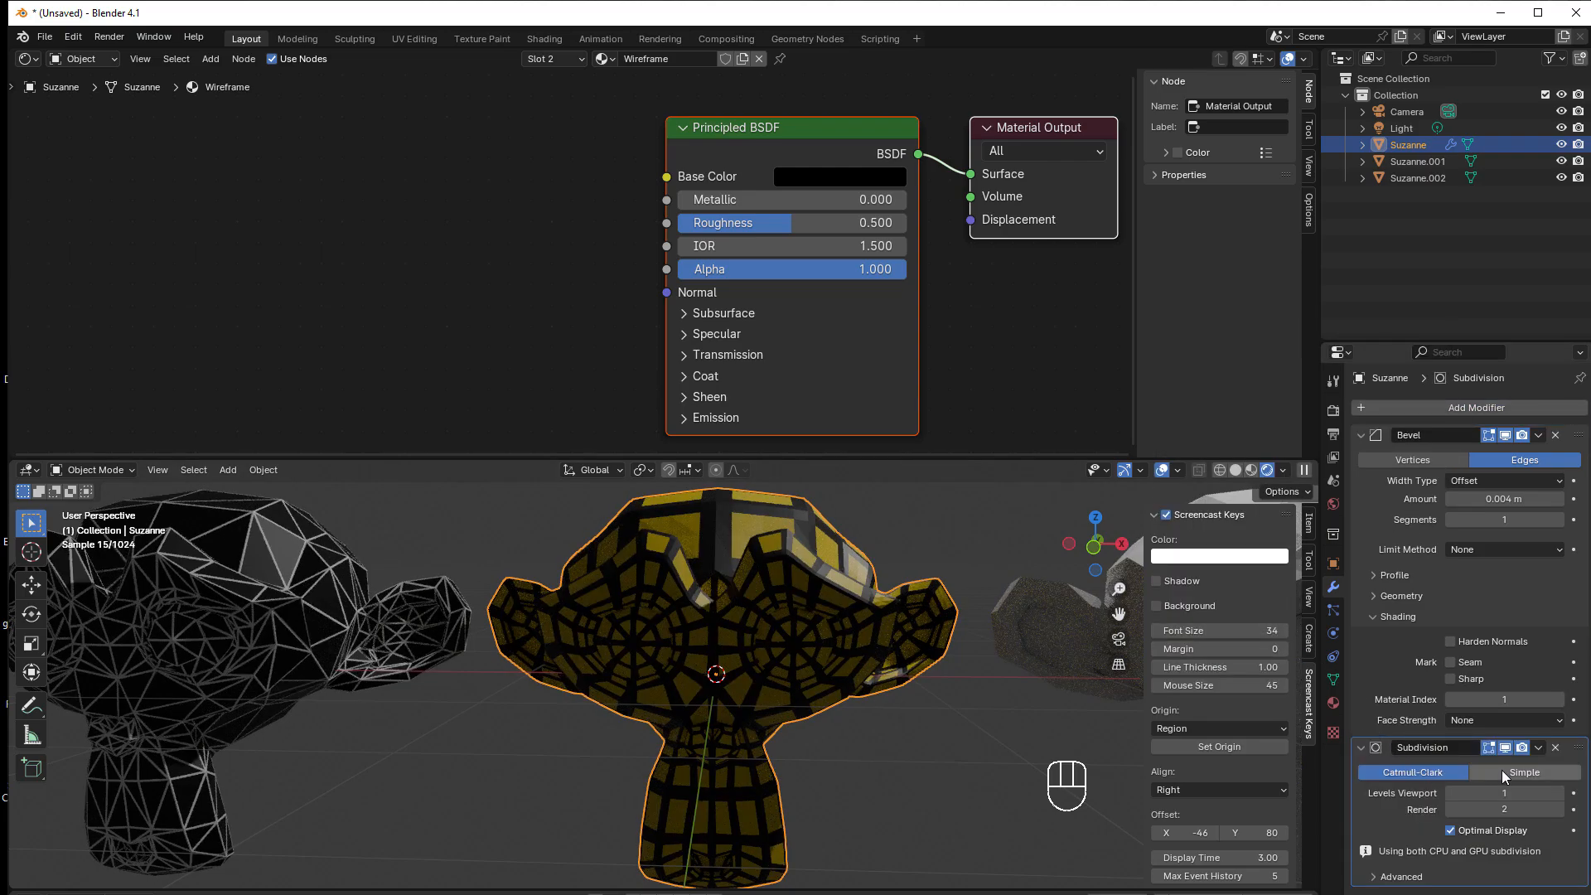
drag(1577, 749, 1538, 430)
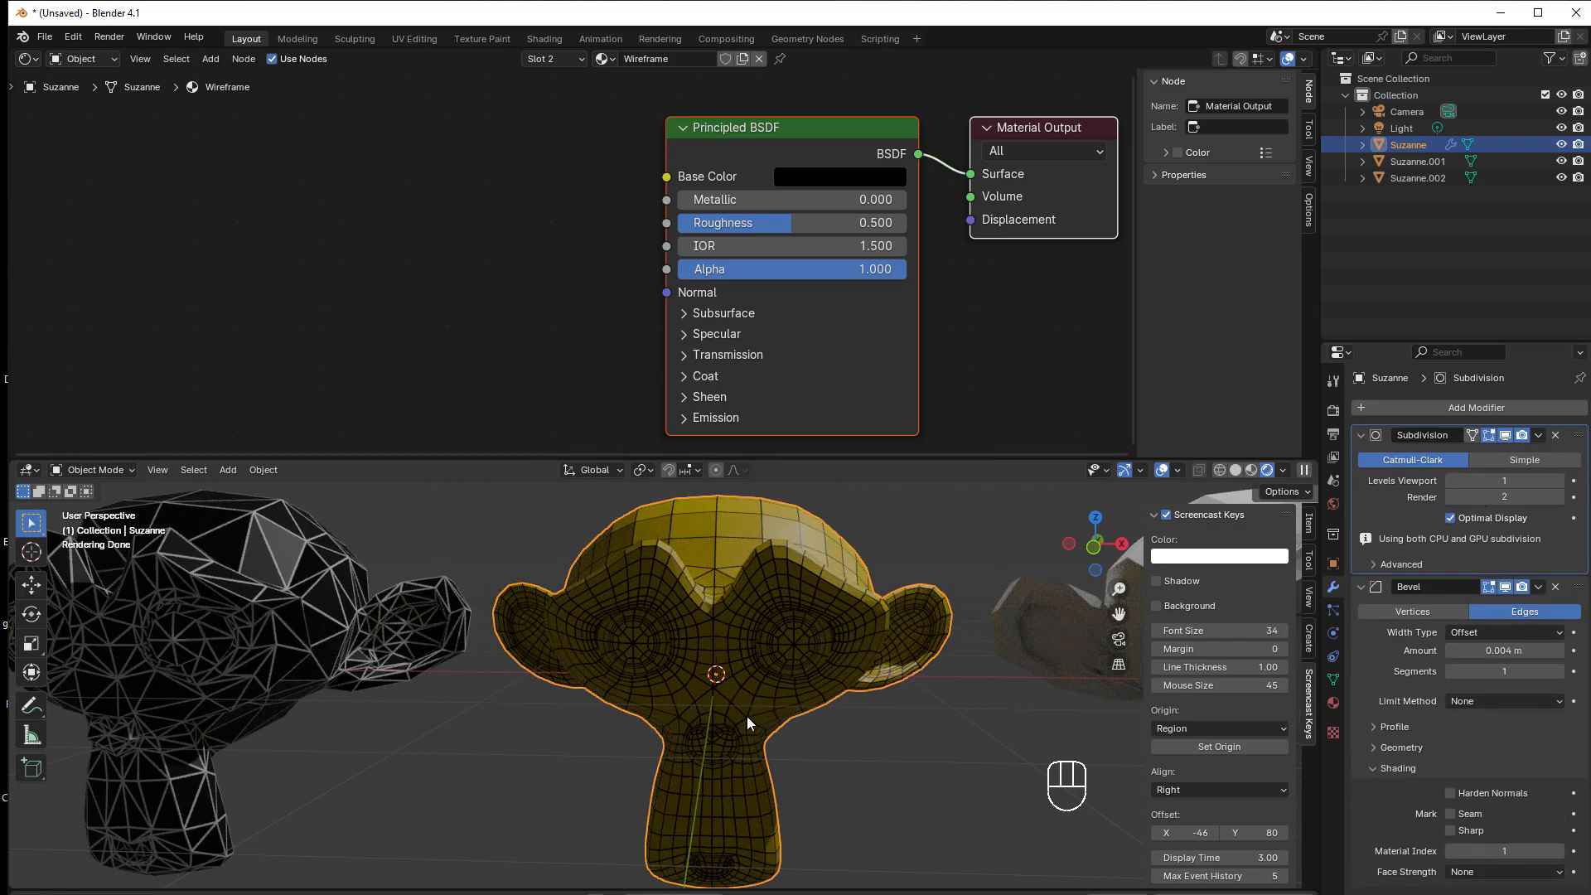
middle_drag(747, 716, 747, 716)
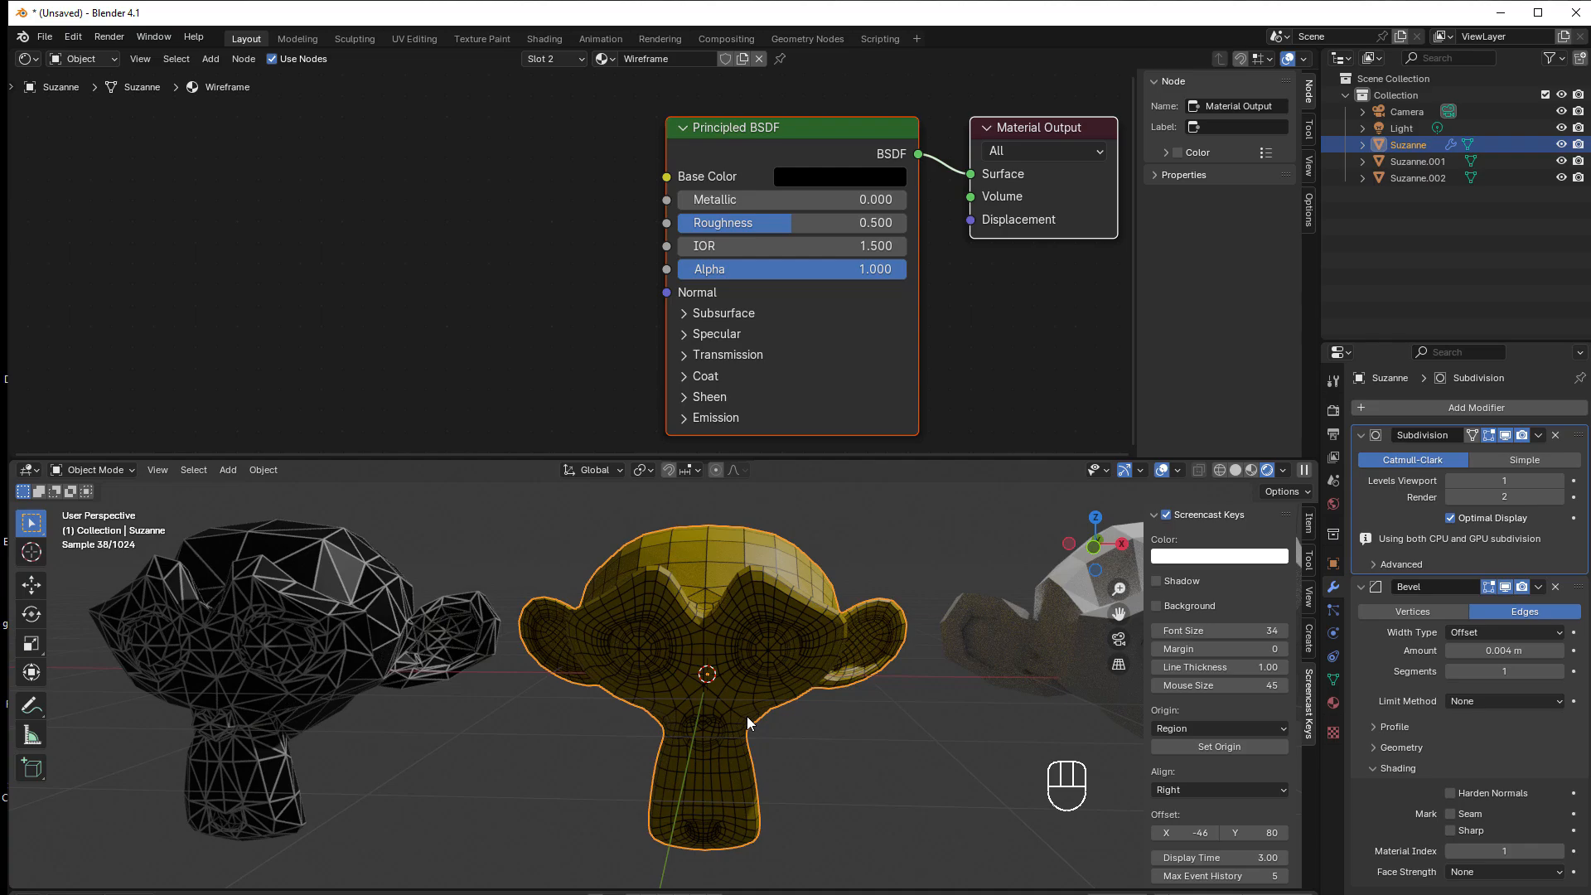
- Select the grey monkey Suzanne.002 and add a Wireframe modifier to it
shift+middle_drag(847, 715, 525, 703)
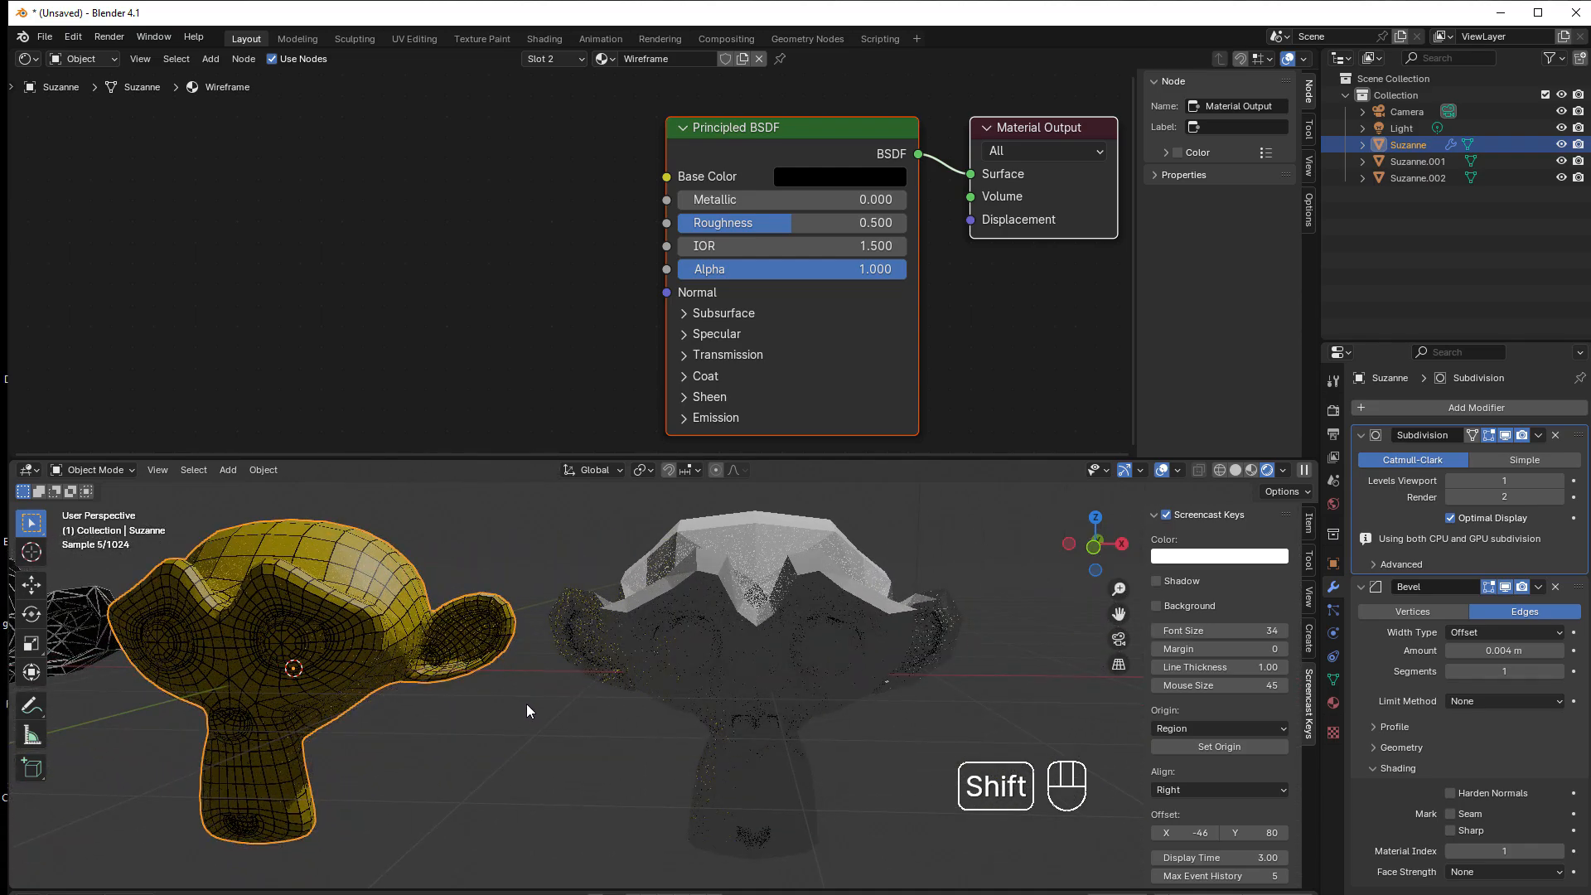
click(724, 640)
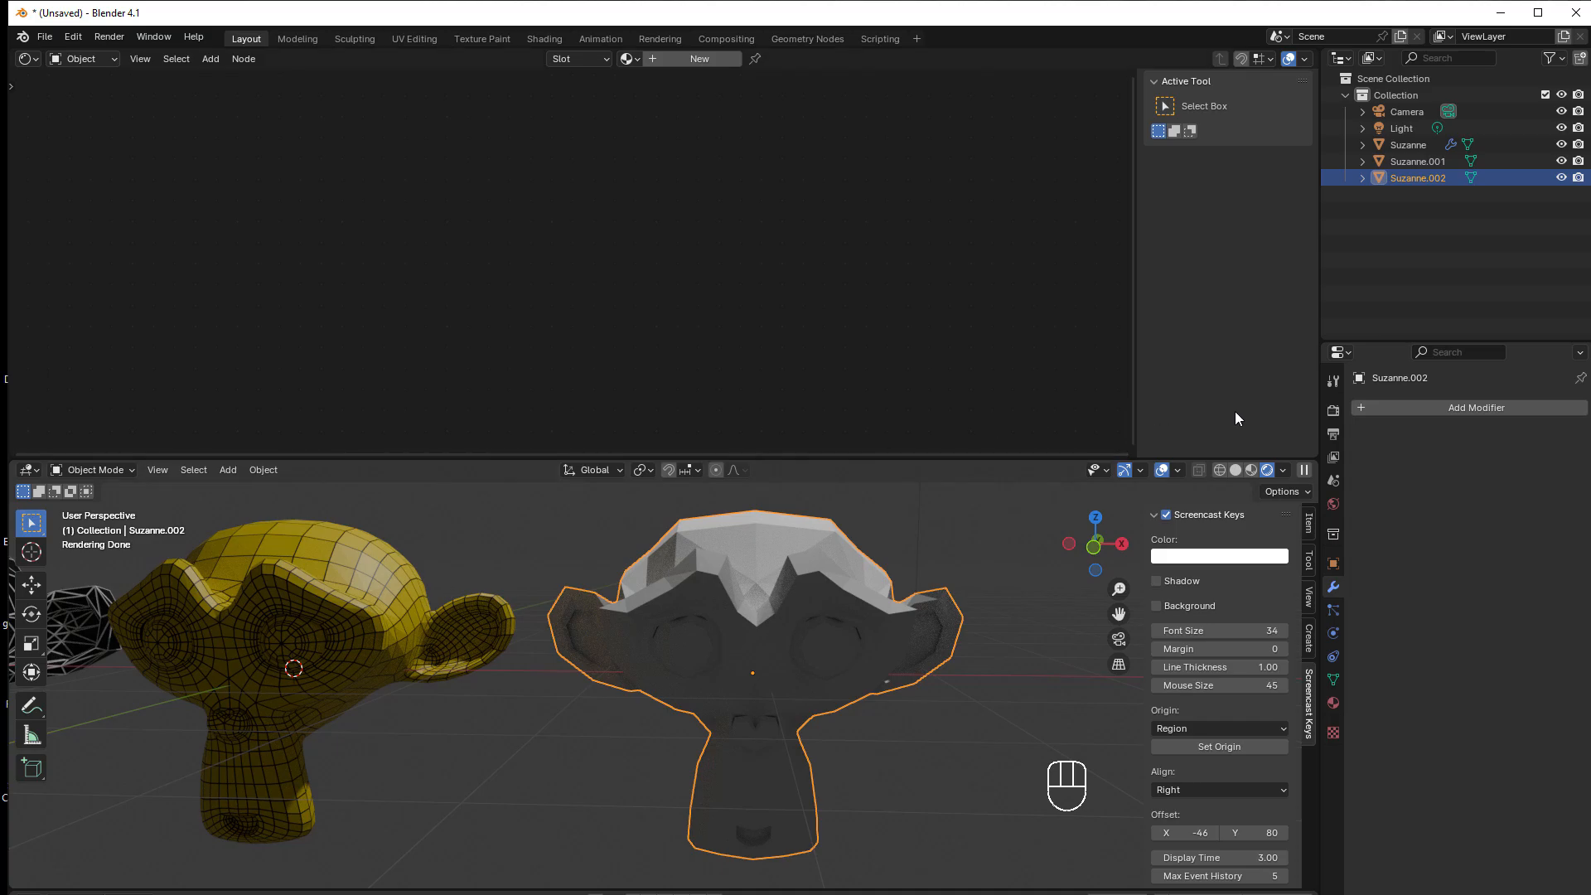
click(1365, 410)
mouse_move(1366, 409)
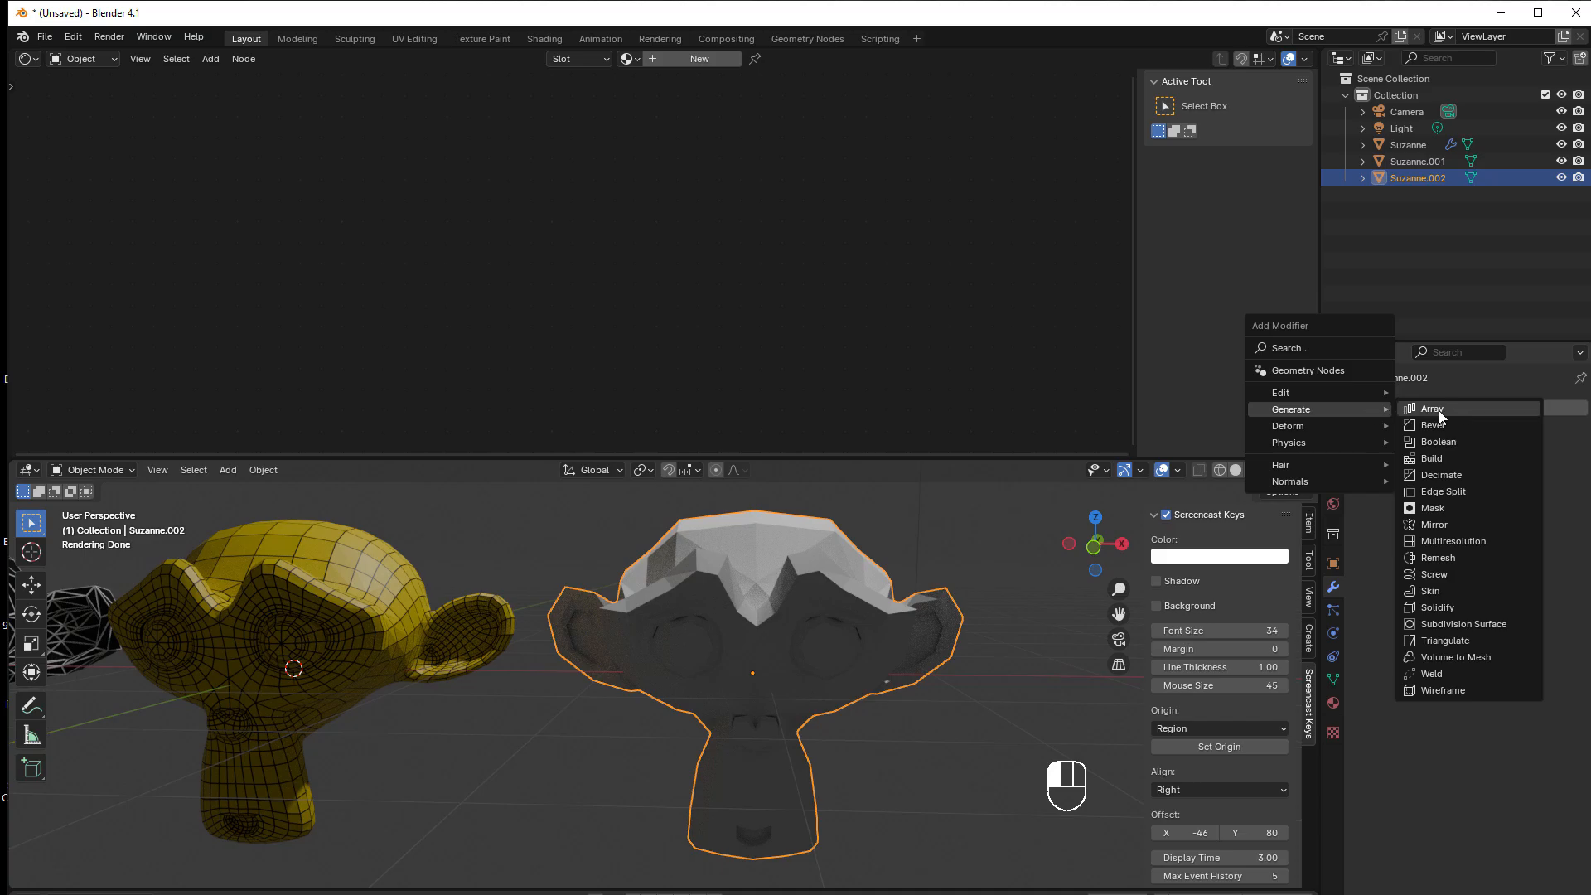
click(1468, 684)
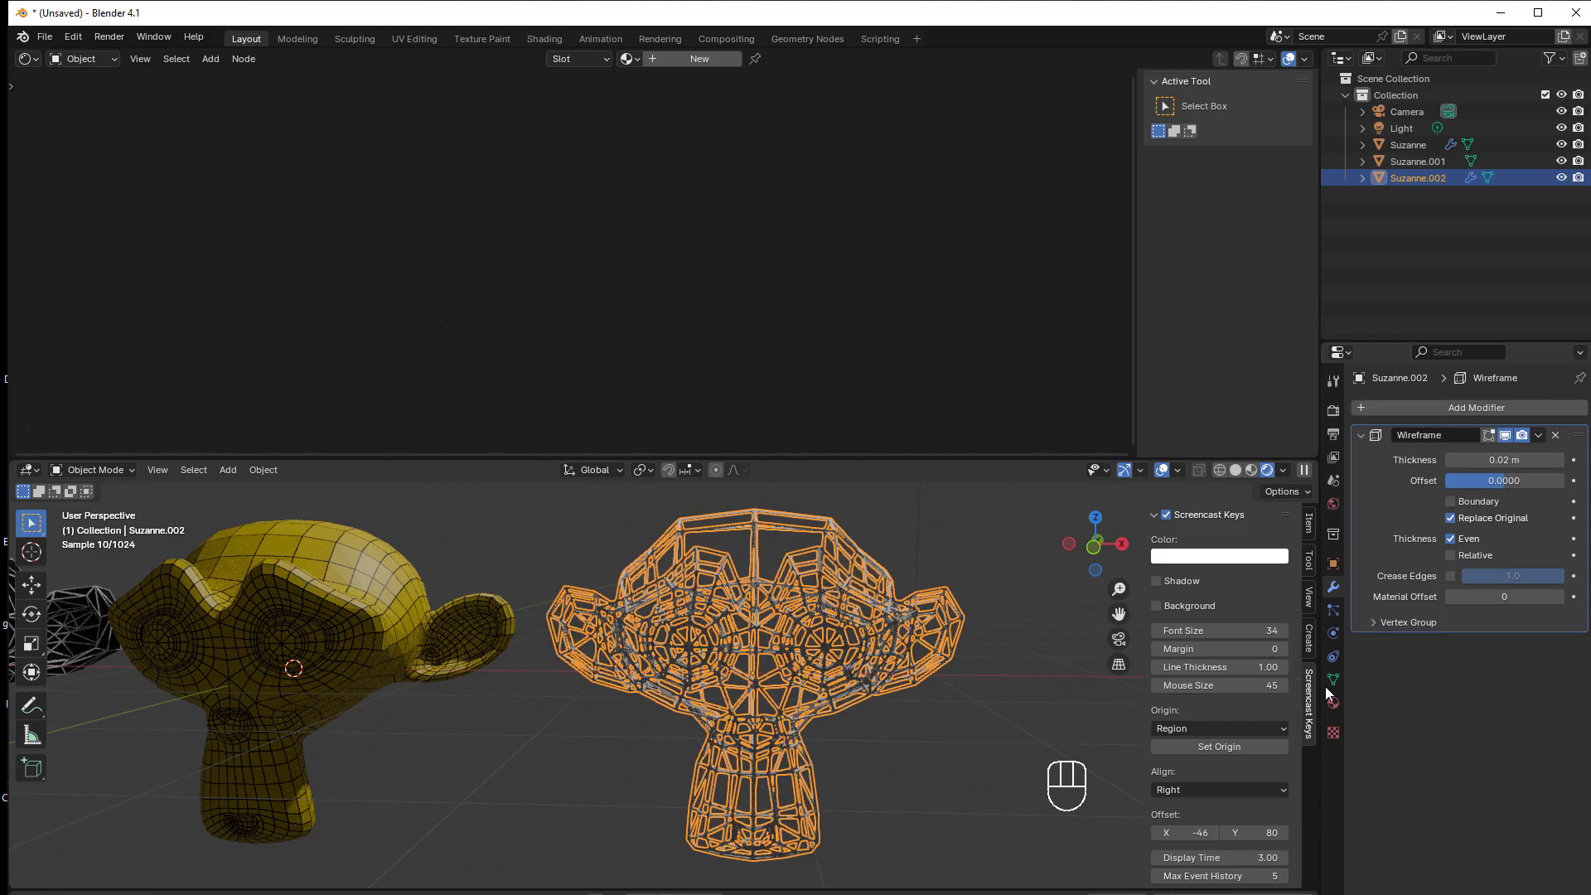
mouse_move(863, 729)
middle_down()
mouse_move(844, 708)
mouse_move(858, 716)
middle_up()
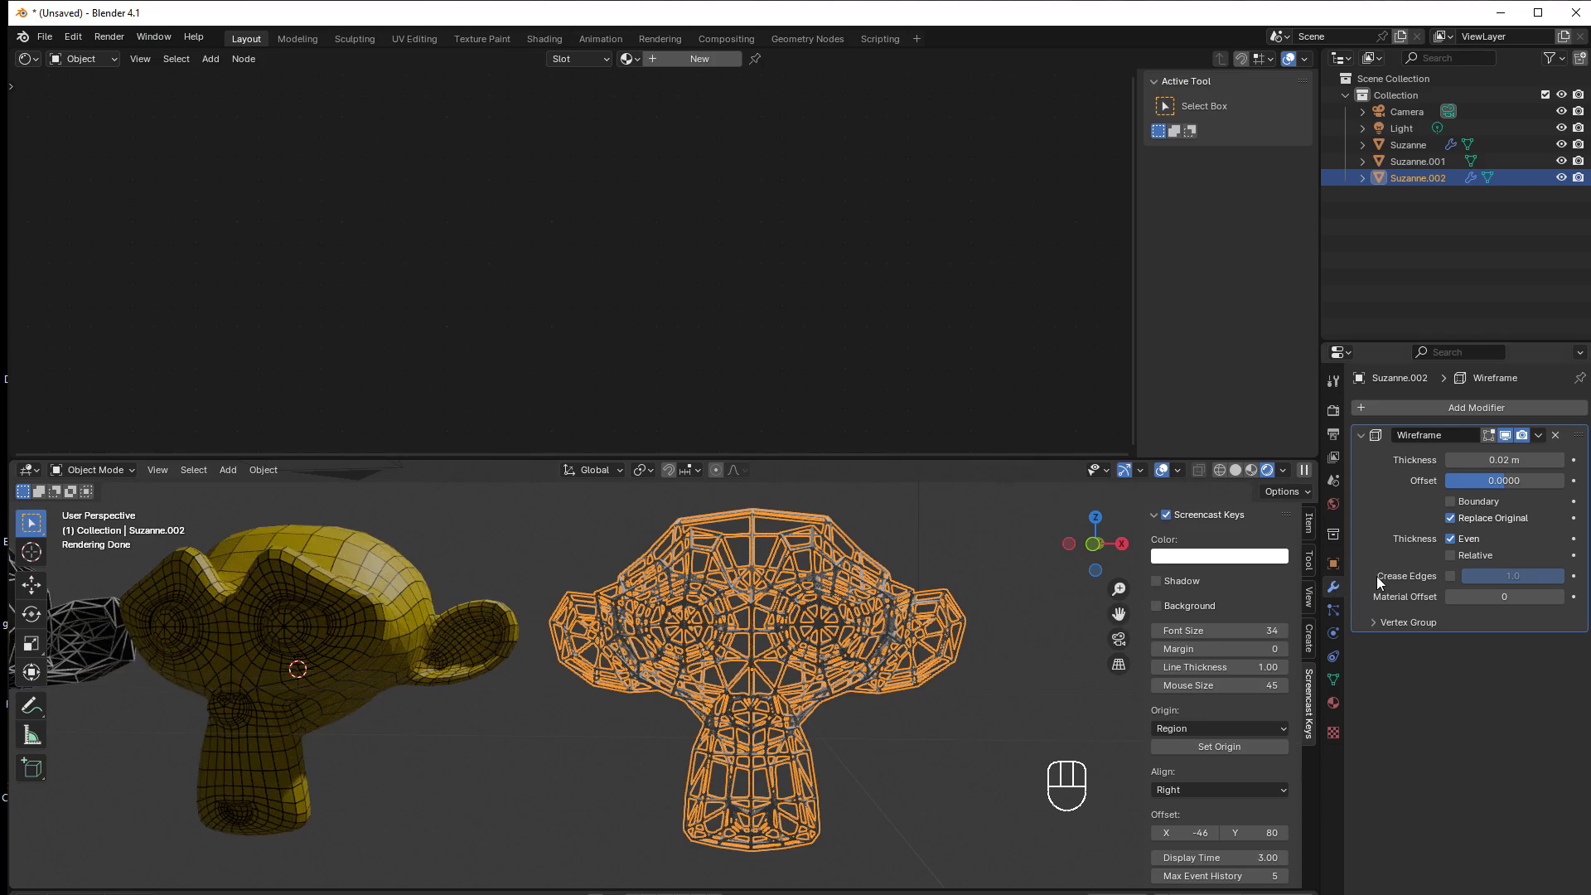
- Turn off Replace Original in the Wireframe modifier of Suzanne.002 to keep the base mesh
click(1452, 519)
middle_drag(972, 644, 806, 609)
scroll(738, 669, up, 2)
scroll(786, 713, down, 1)
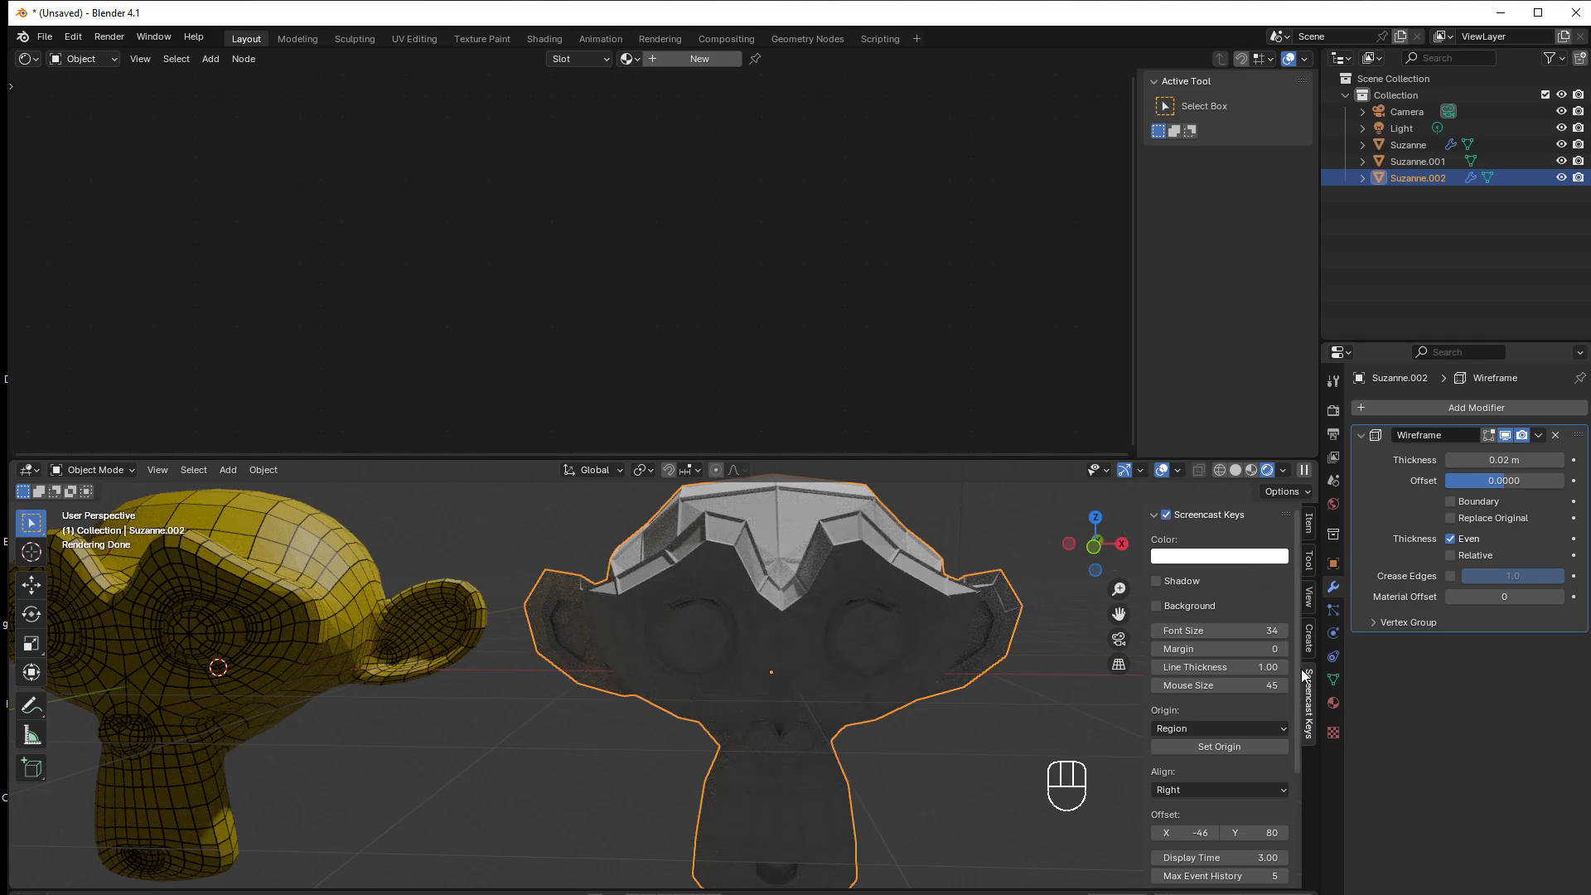
- Assign the existing BaseMaterial to Suzanne.002
click(1333, 703)
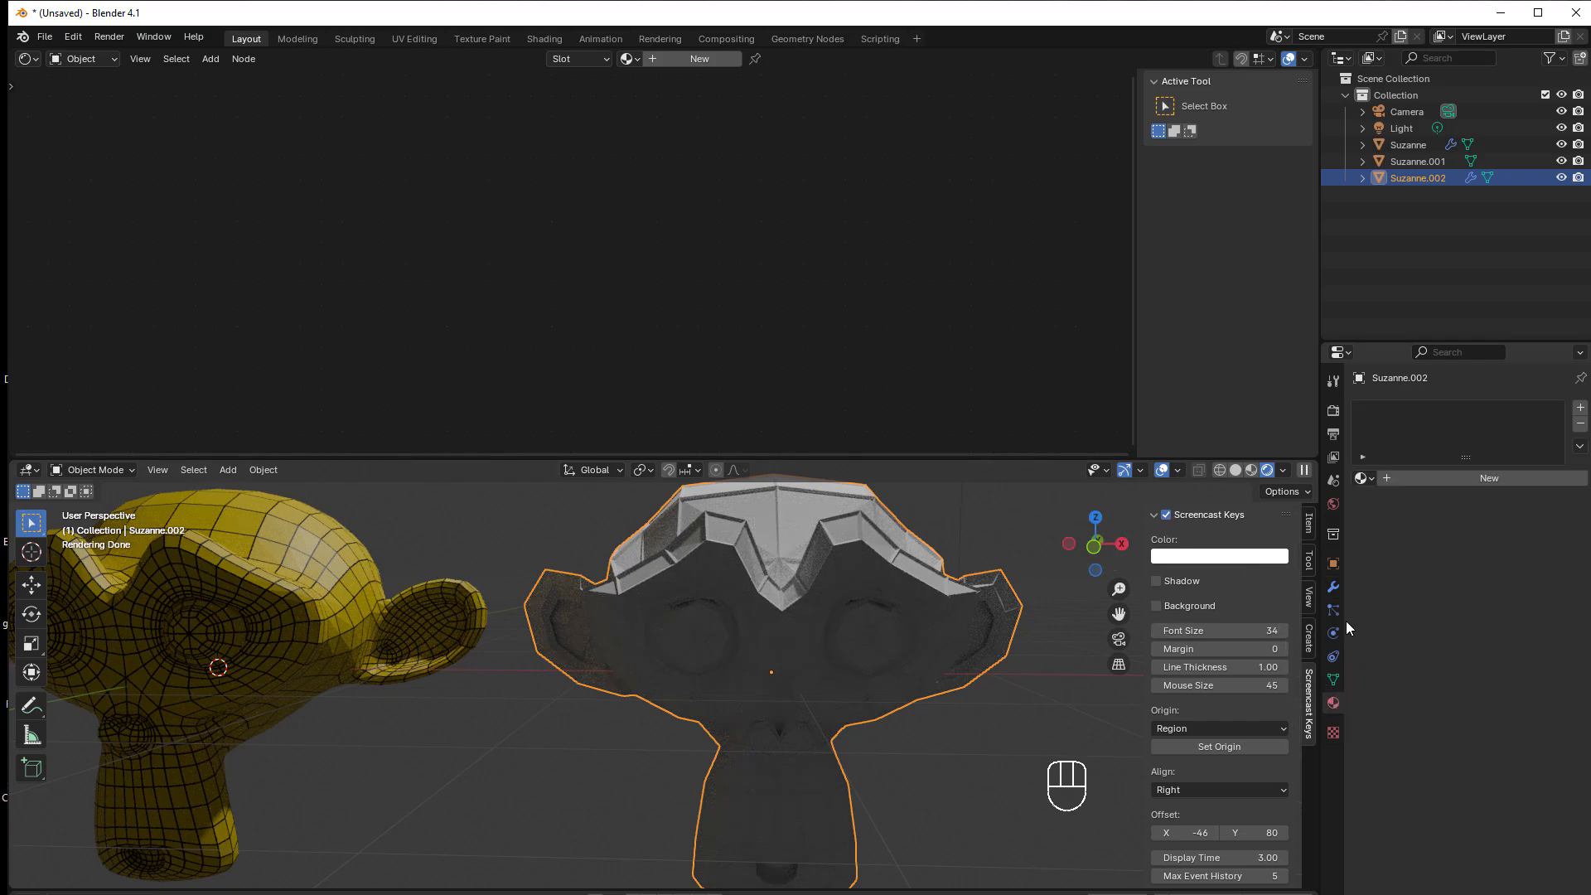
click(1363, 477)
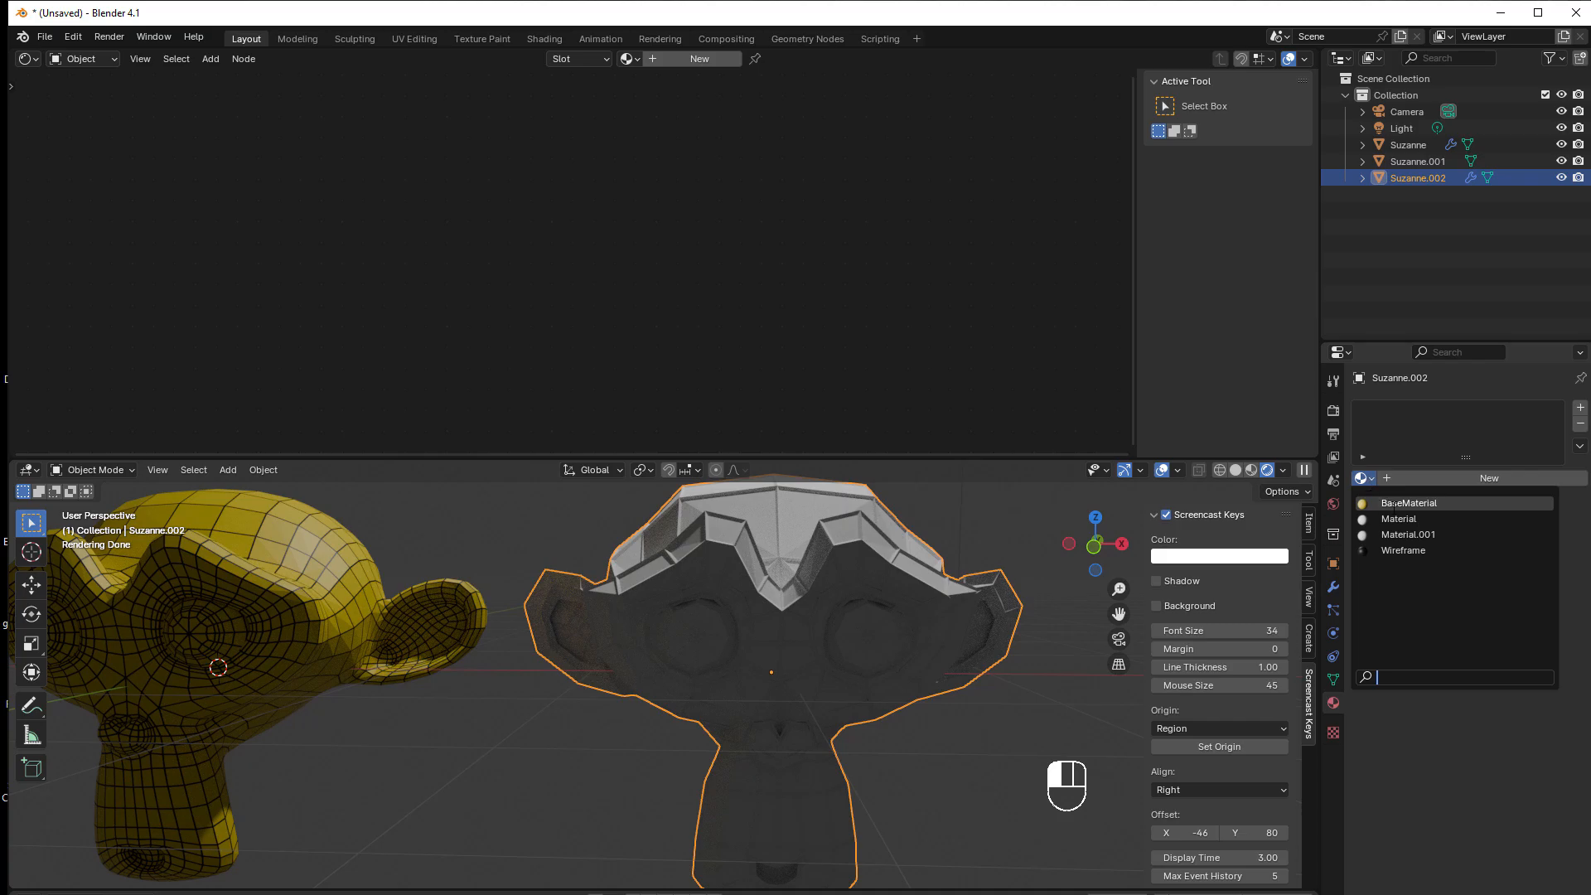
click(1395, 502)
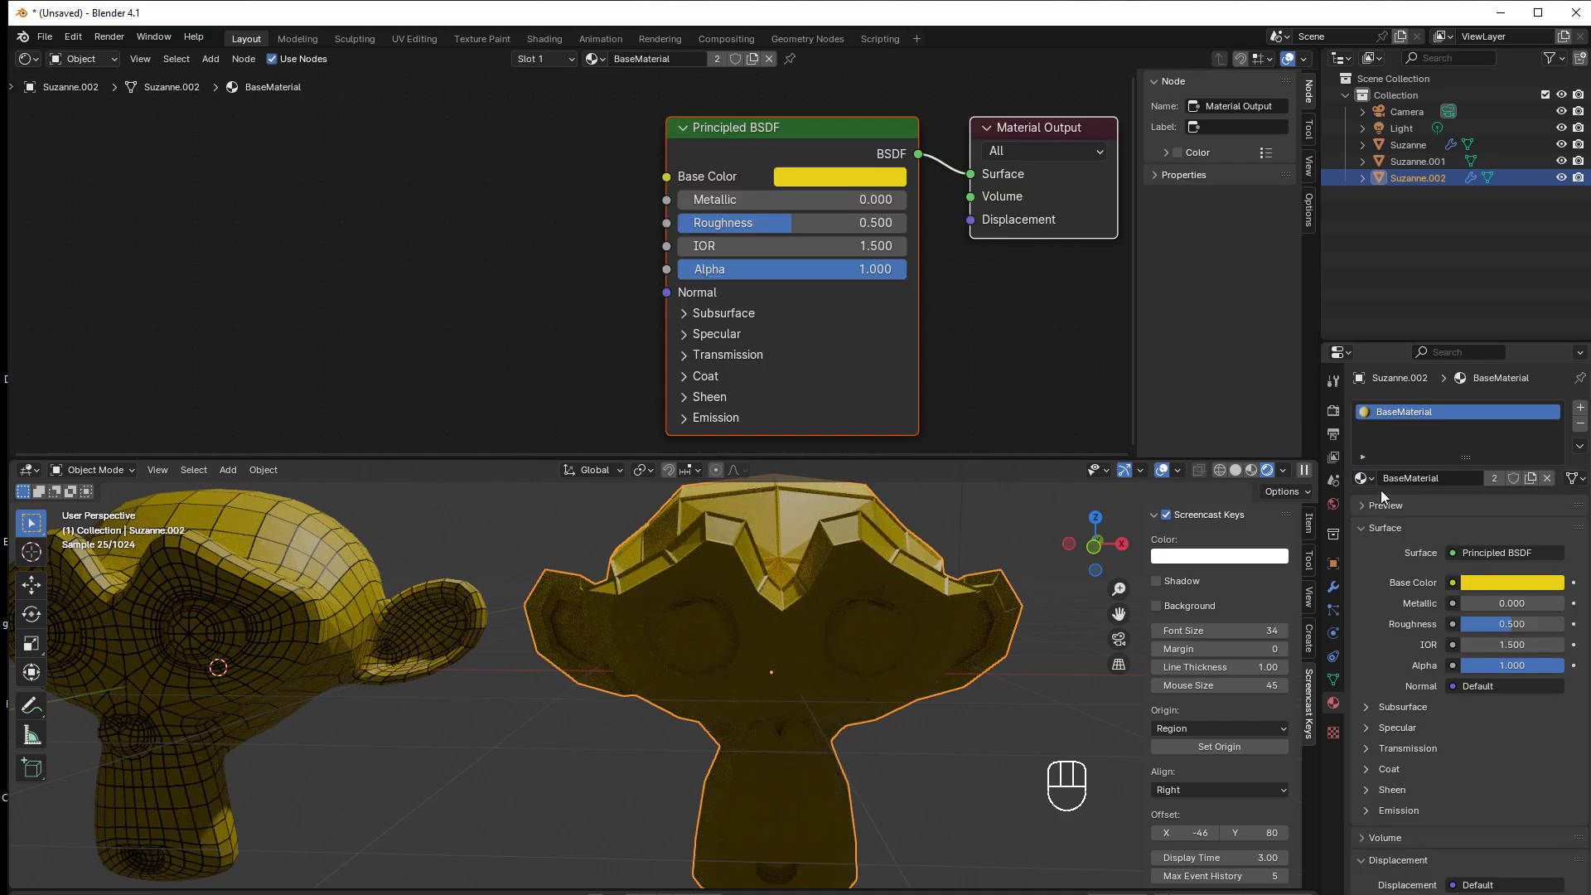
- Add a second material slot to Suzanne.002 and assign the existing Wireframe material to it
click(1580, 407)
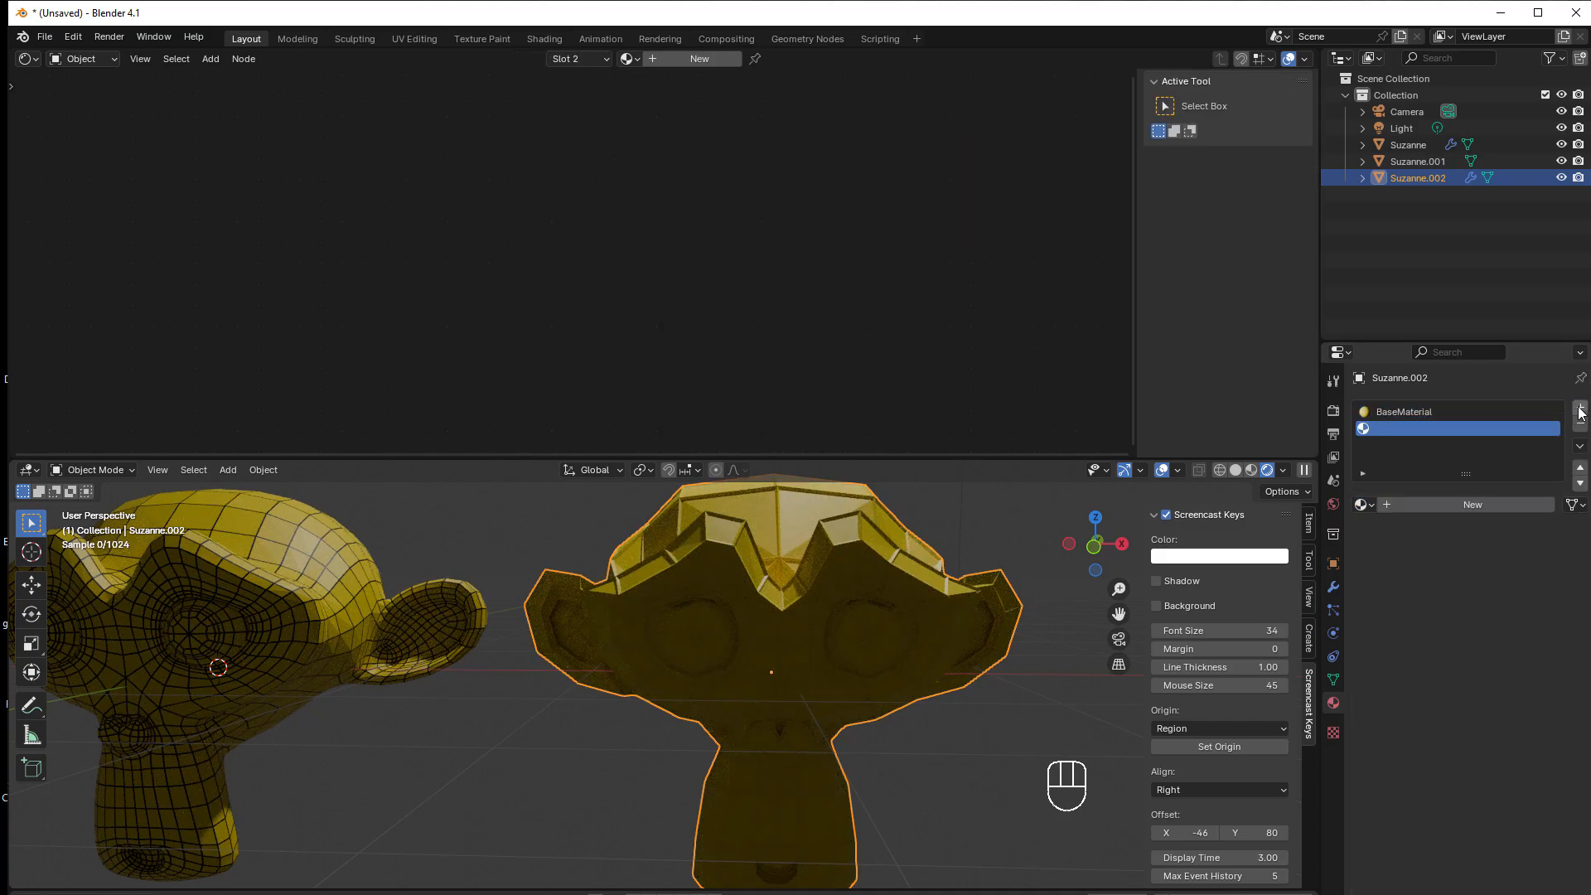
click(1363, 504)
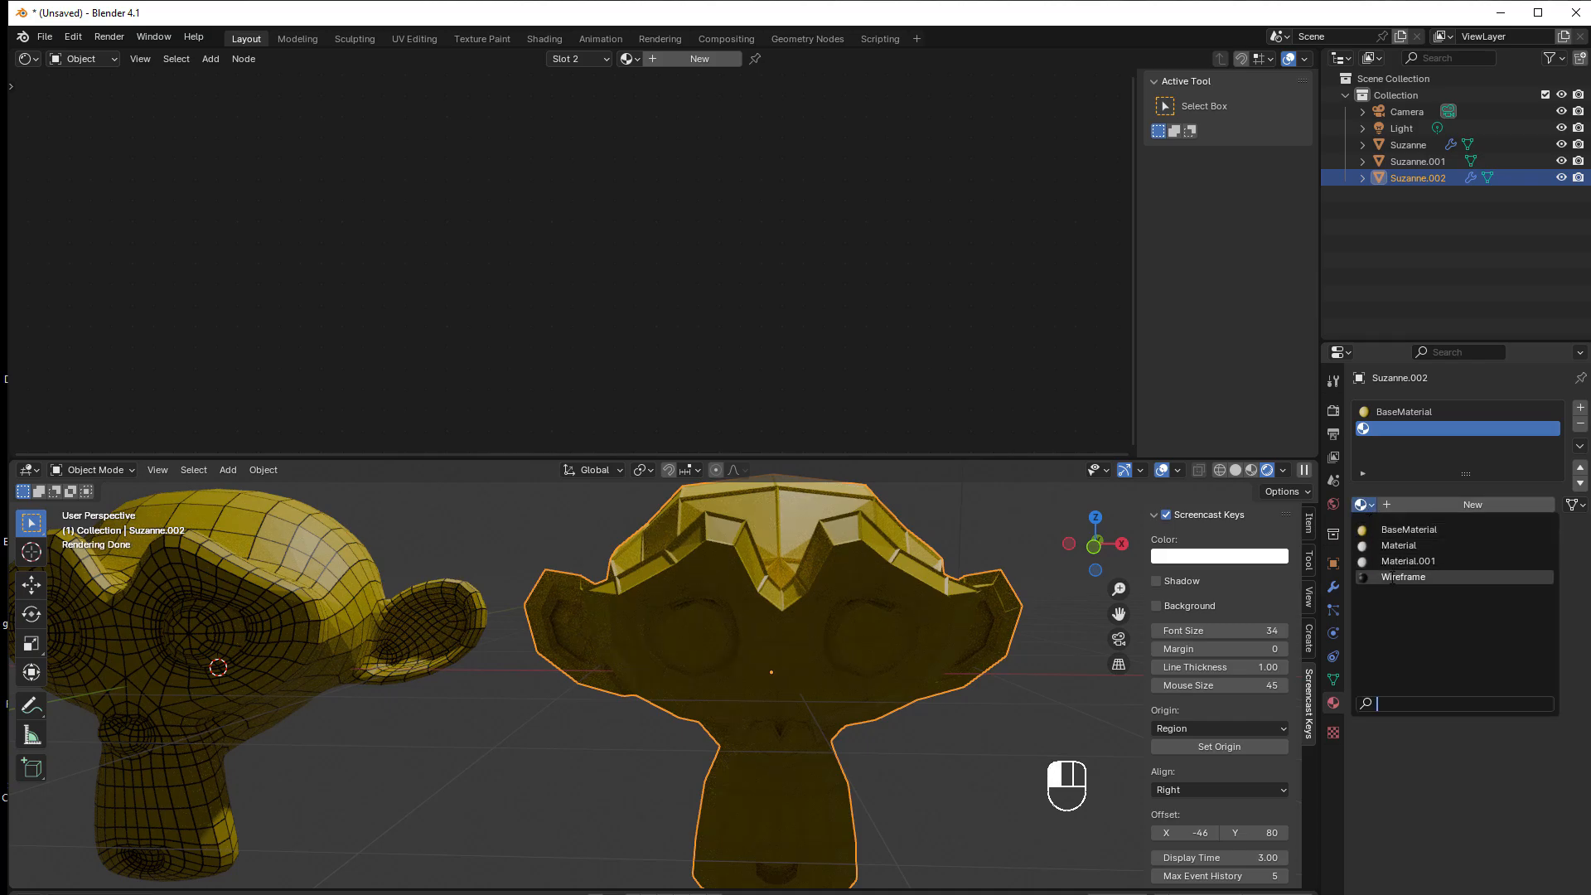
click(1392, 576)
scroll(924, 577, down, 4)
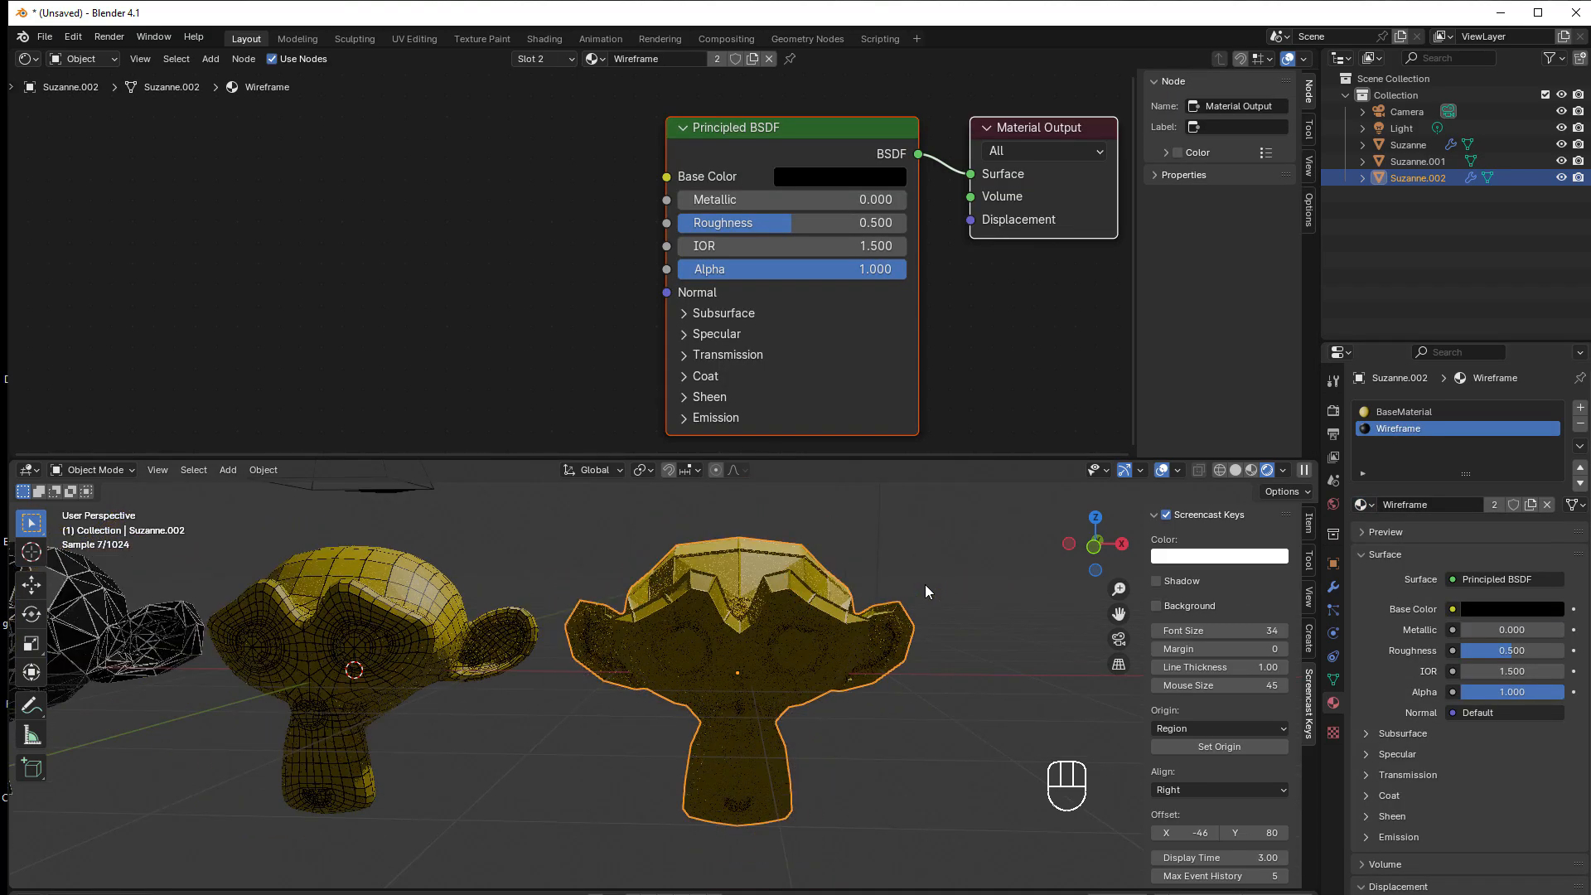
middle_drag(925, 584, 923, 623)
scroll(953, 646, up, 2)
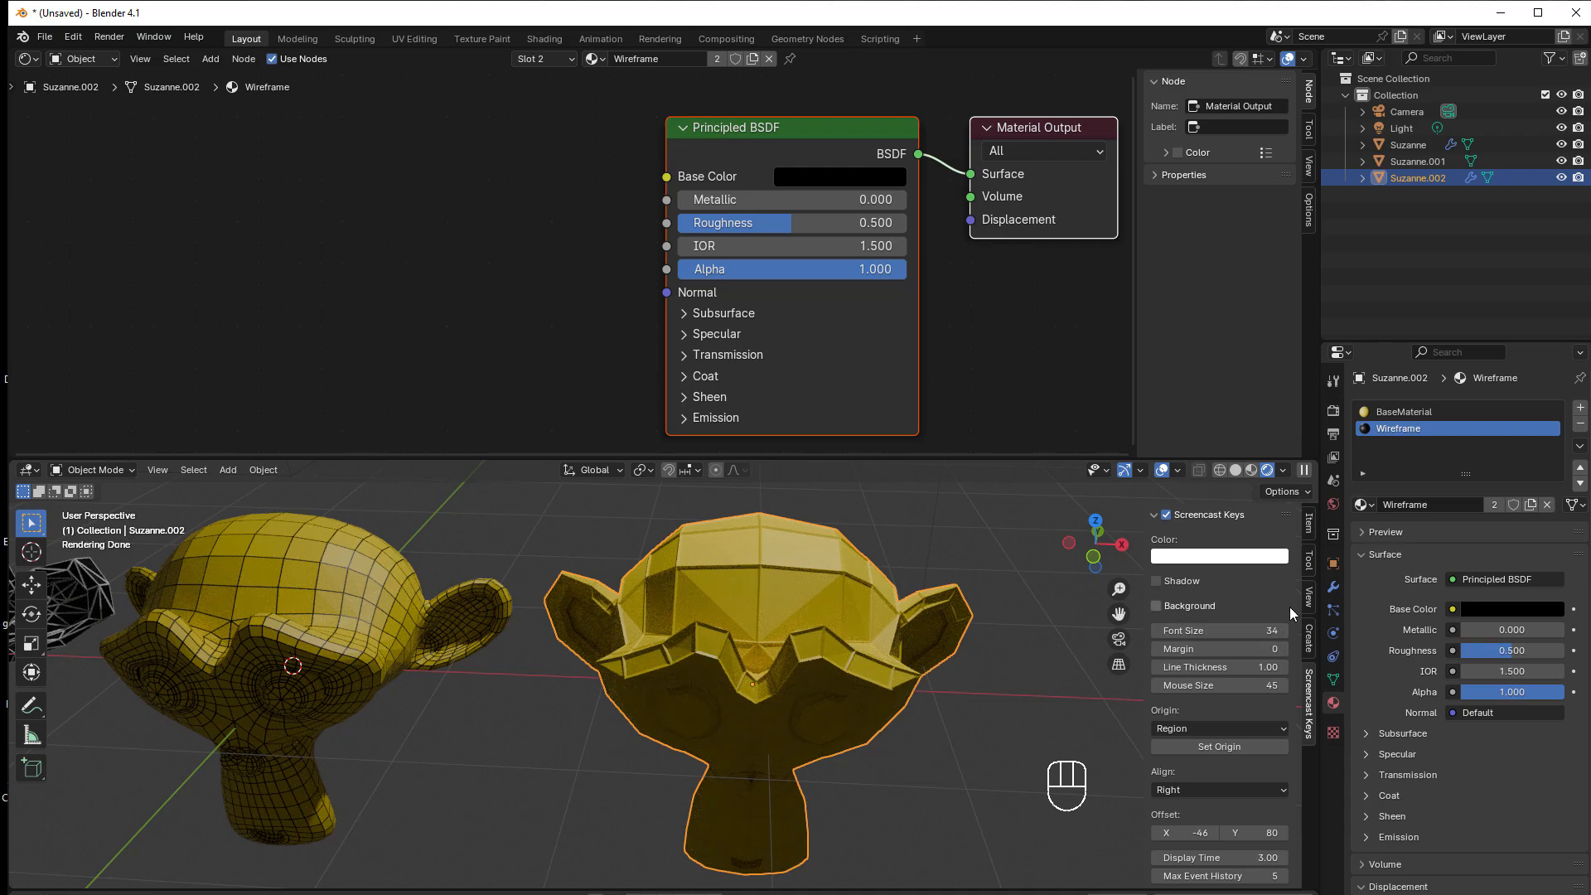
- Set the material offset of Suzanne.002's Wireframe modifier to 1
click(1332, 589)
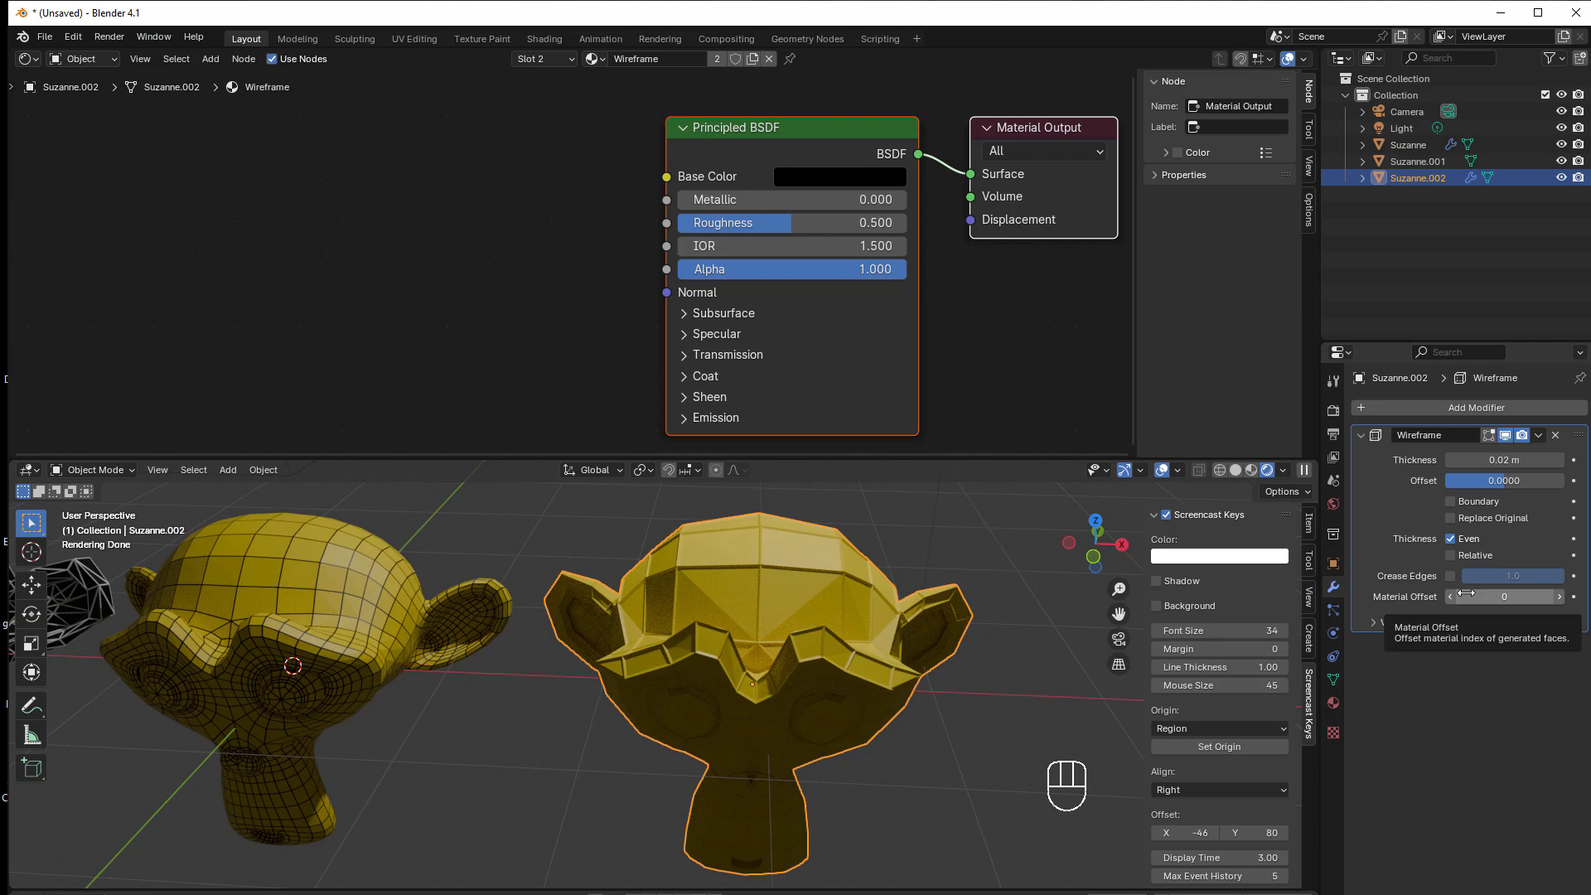
click(1560, 597)
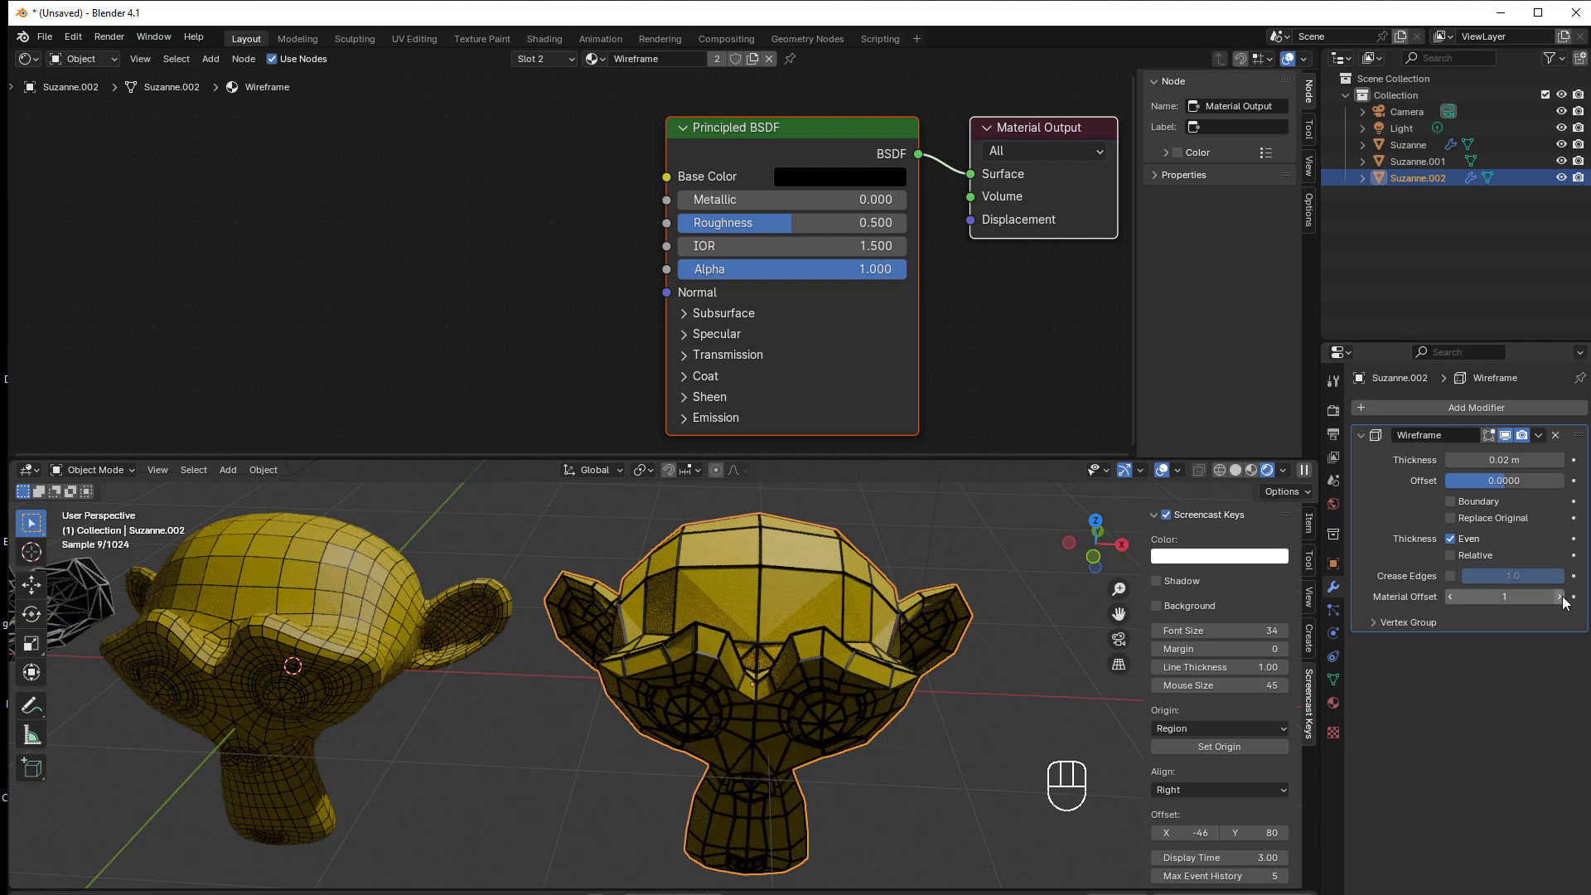
middle_drag(802, 668, 802, 624)
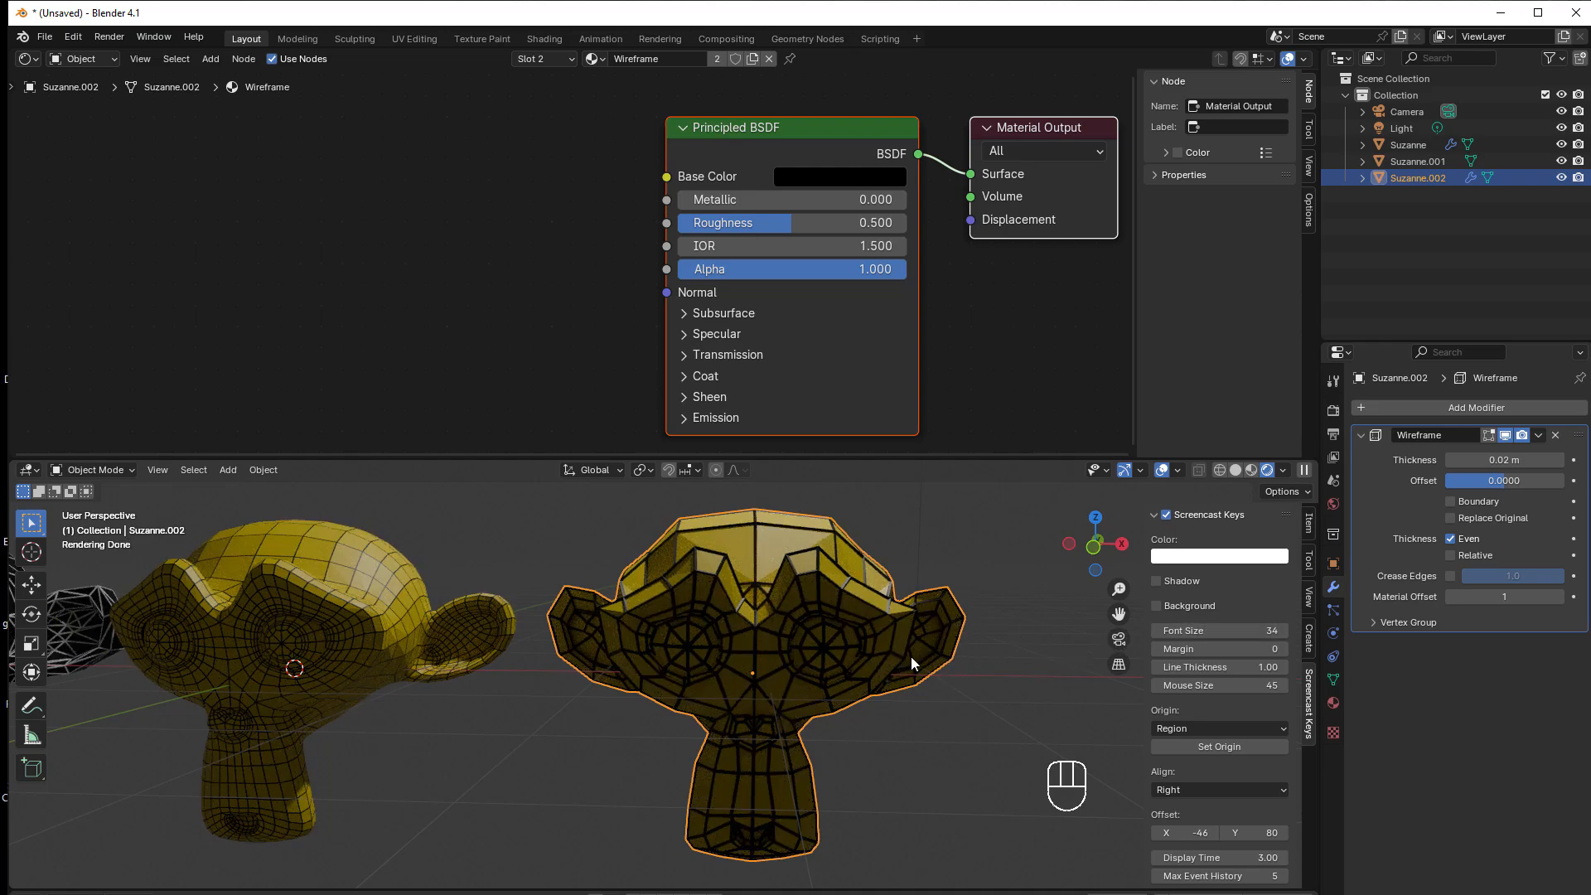
- Lower the Wireframe modifier's offset on Suzanne.002 to about -0.5068
scroll(911, 656, up, 8)
scroll(881, 661, up, 2)
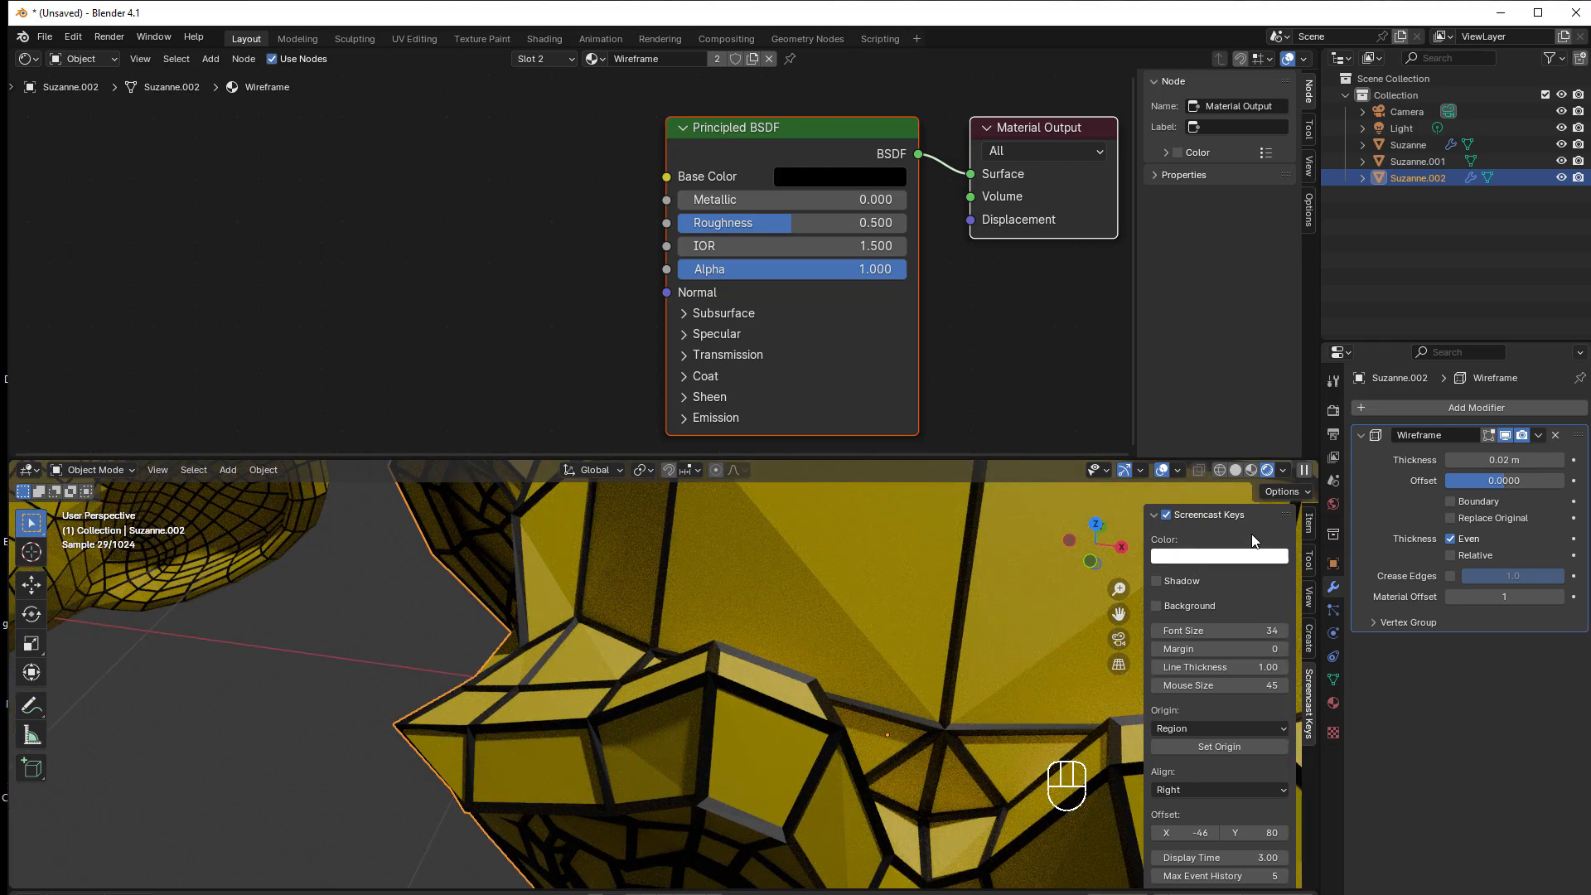
drag(1533, 480, 1474, 480)
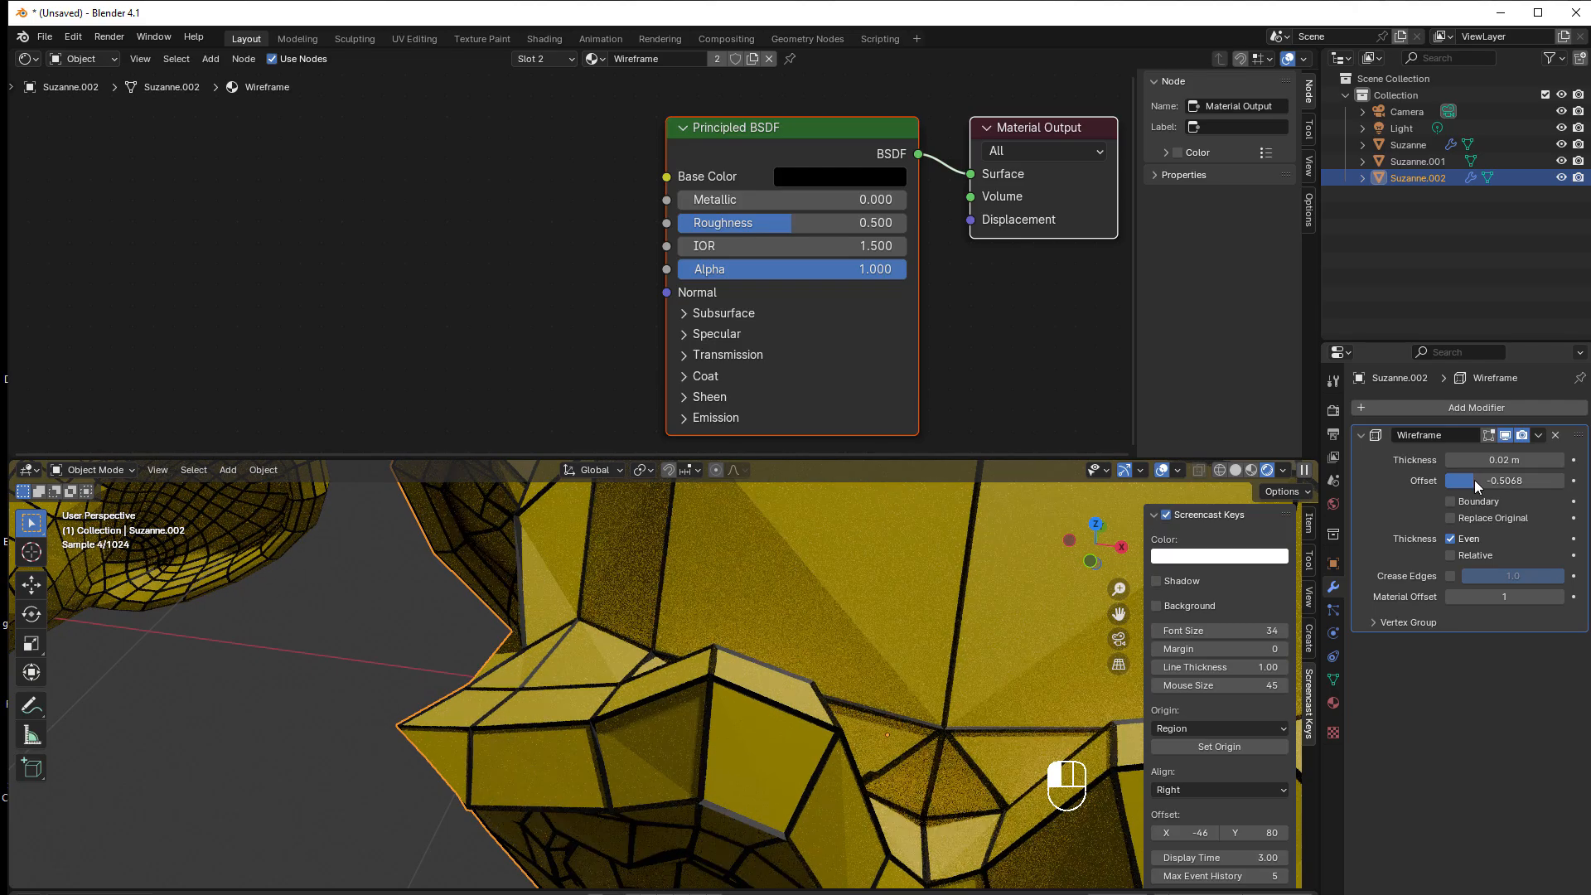
scroll(952, 648, down, 5)
mouse_move(916, 640)
middle_down()
mouse_move(916, 594)
mouse_move(917, 634)
mouse_move(808, 660)
mouse_move(897, 644)
middle_up()
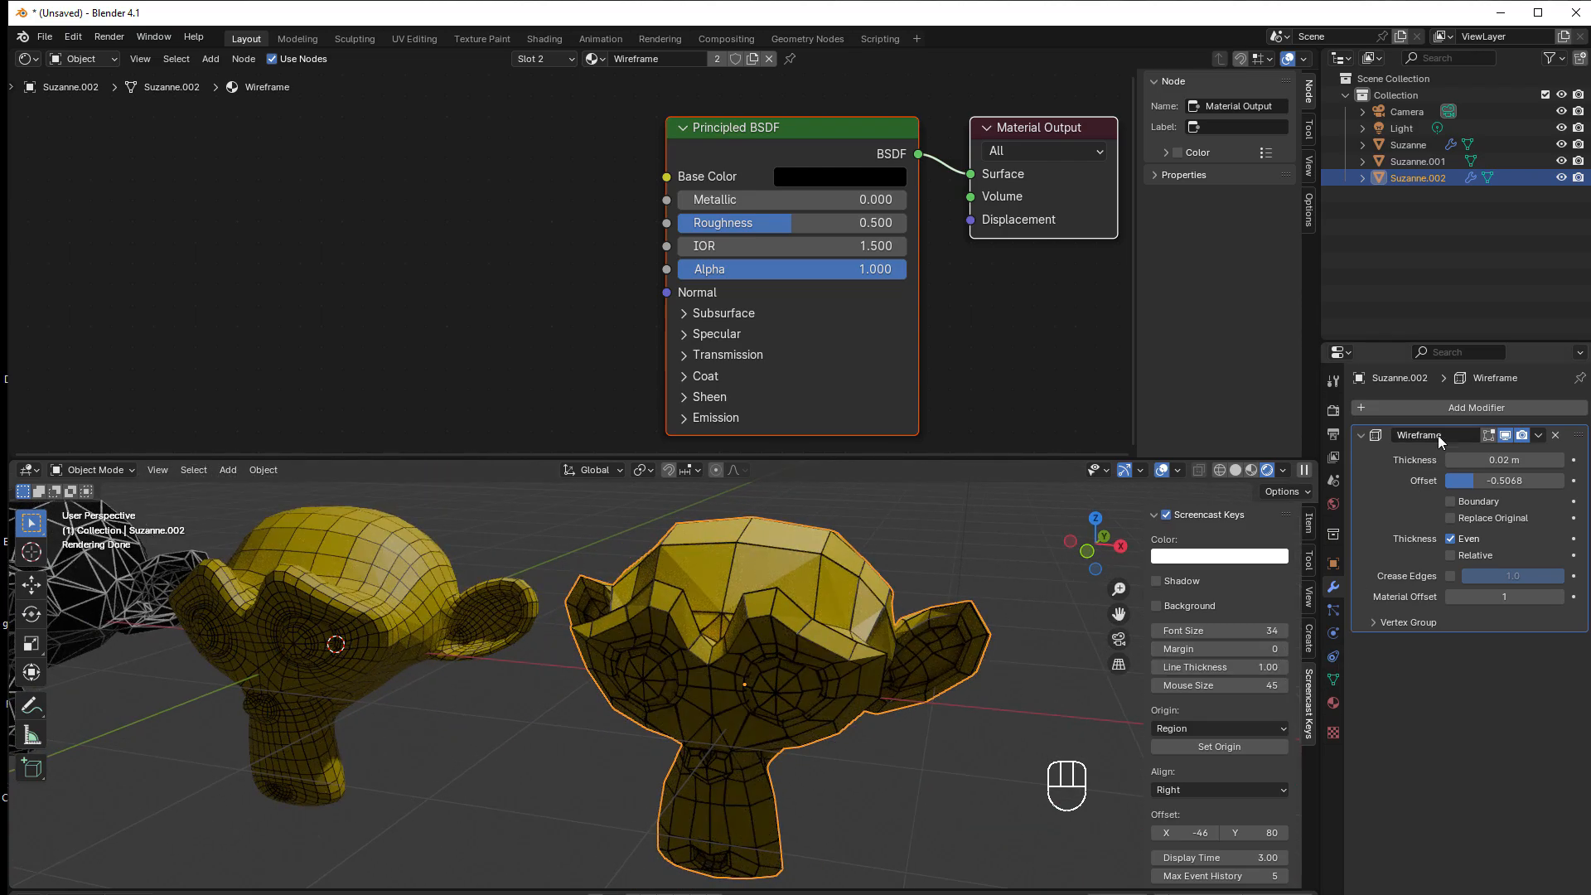
- Add a Subdivision Surface modifier to Suzanne.002 and place it above the Wireframe modifier in the stack
click(1437, 409)
mouse_move(1437, 410)
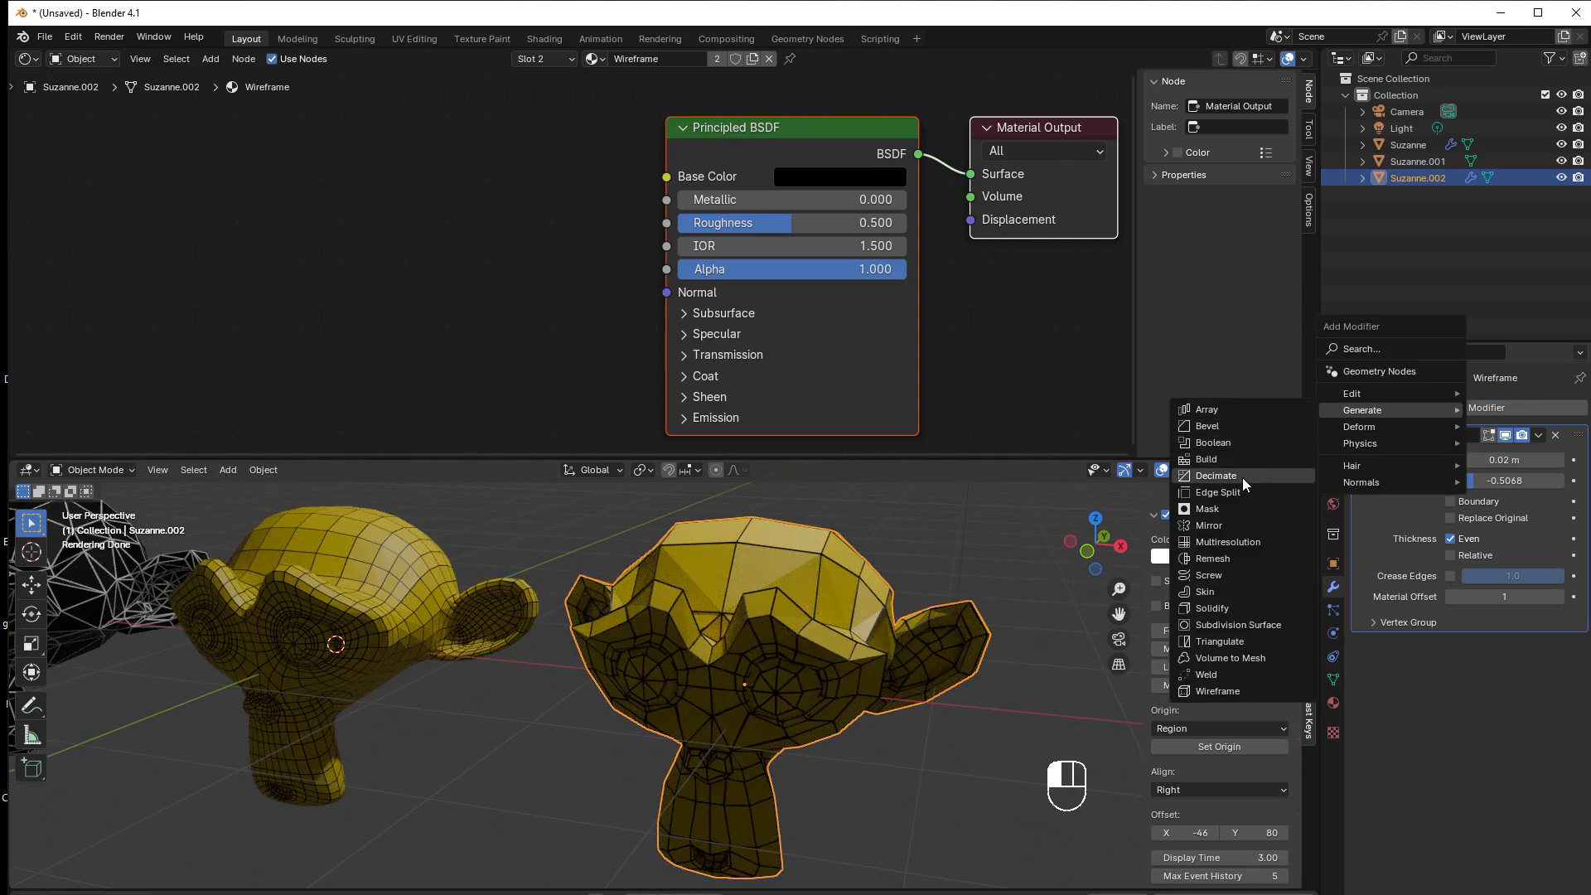
click(1276, 629)
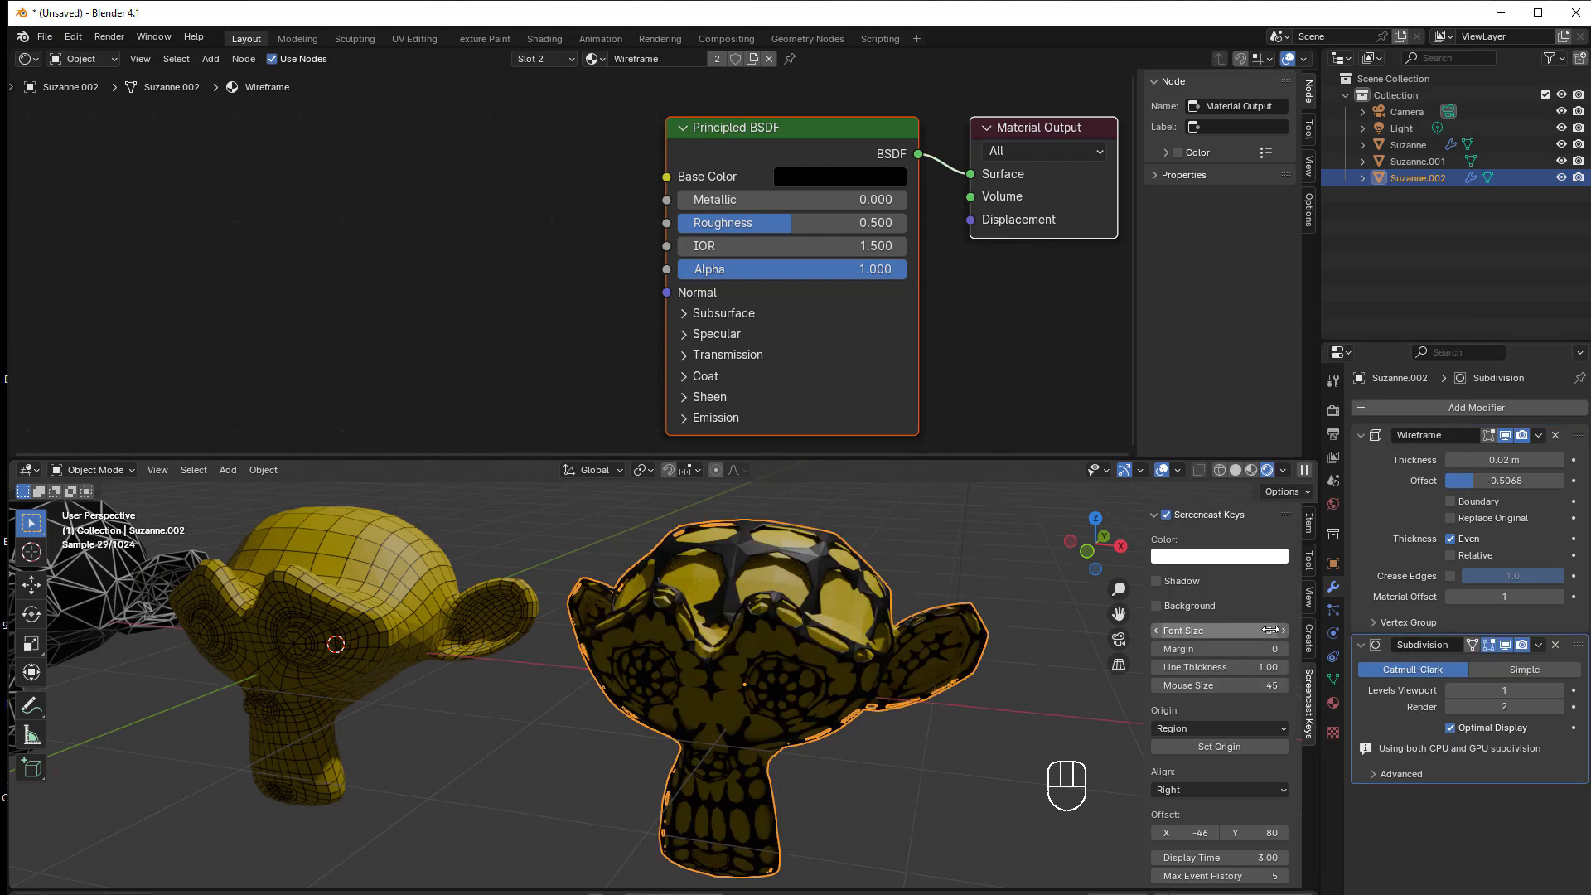
drag(1577, 655, 1545, 441)
middle_drag(908, 669, 757, 674)
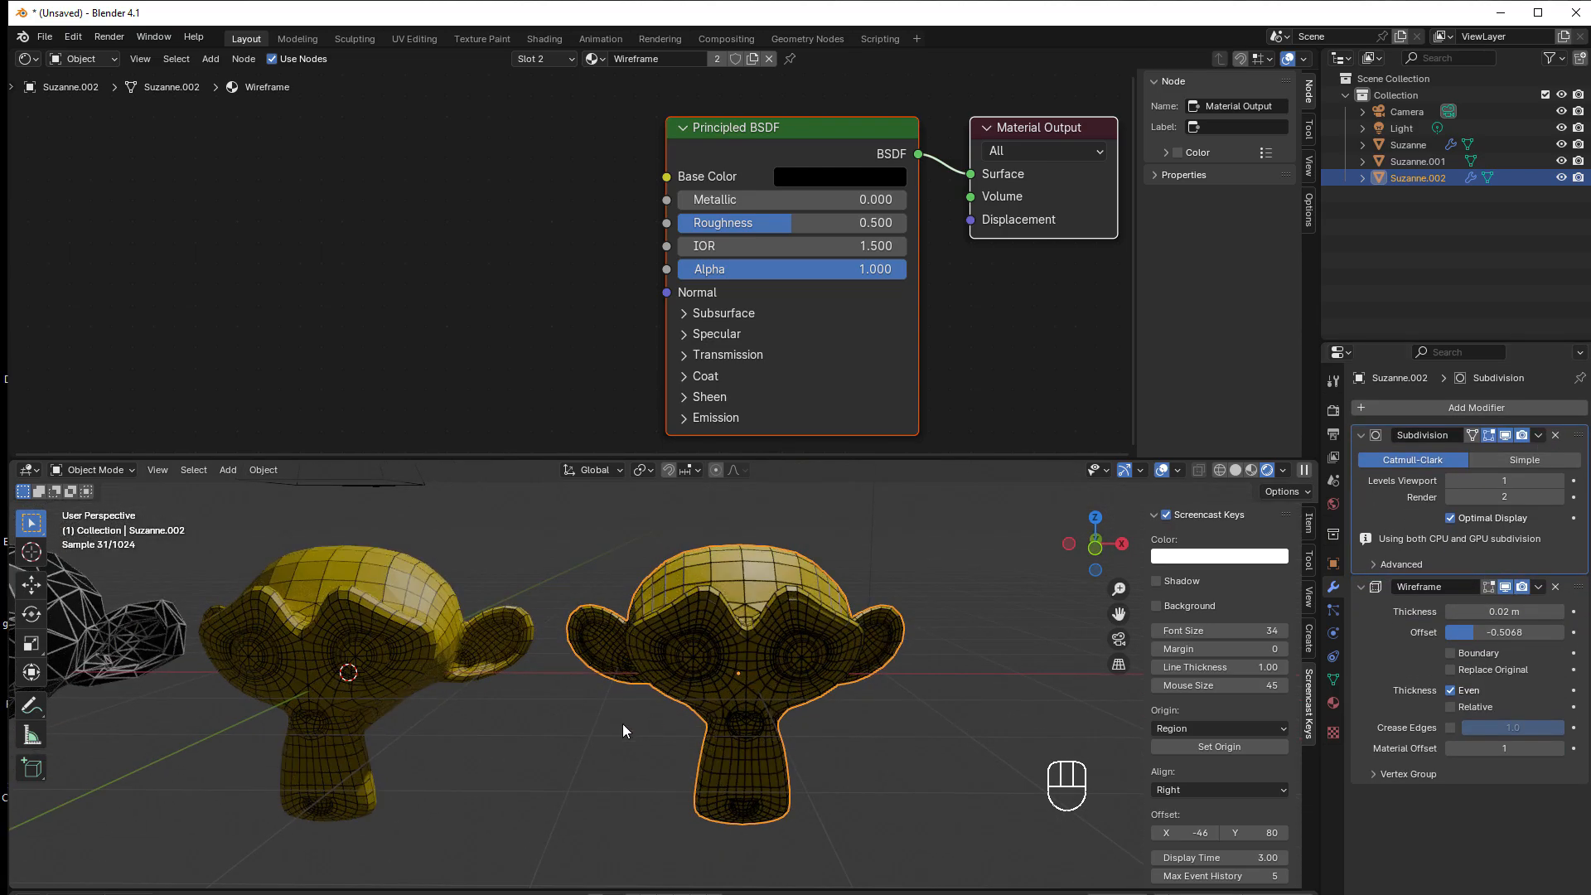
- Hide the 3D viewport's sidebar and frame all three monkey heads side by side
shift+middle_drag(623, 718, 779, 696)
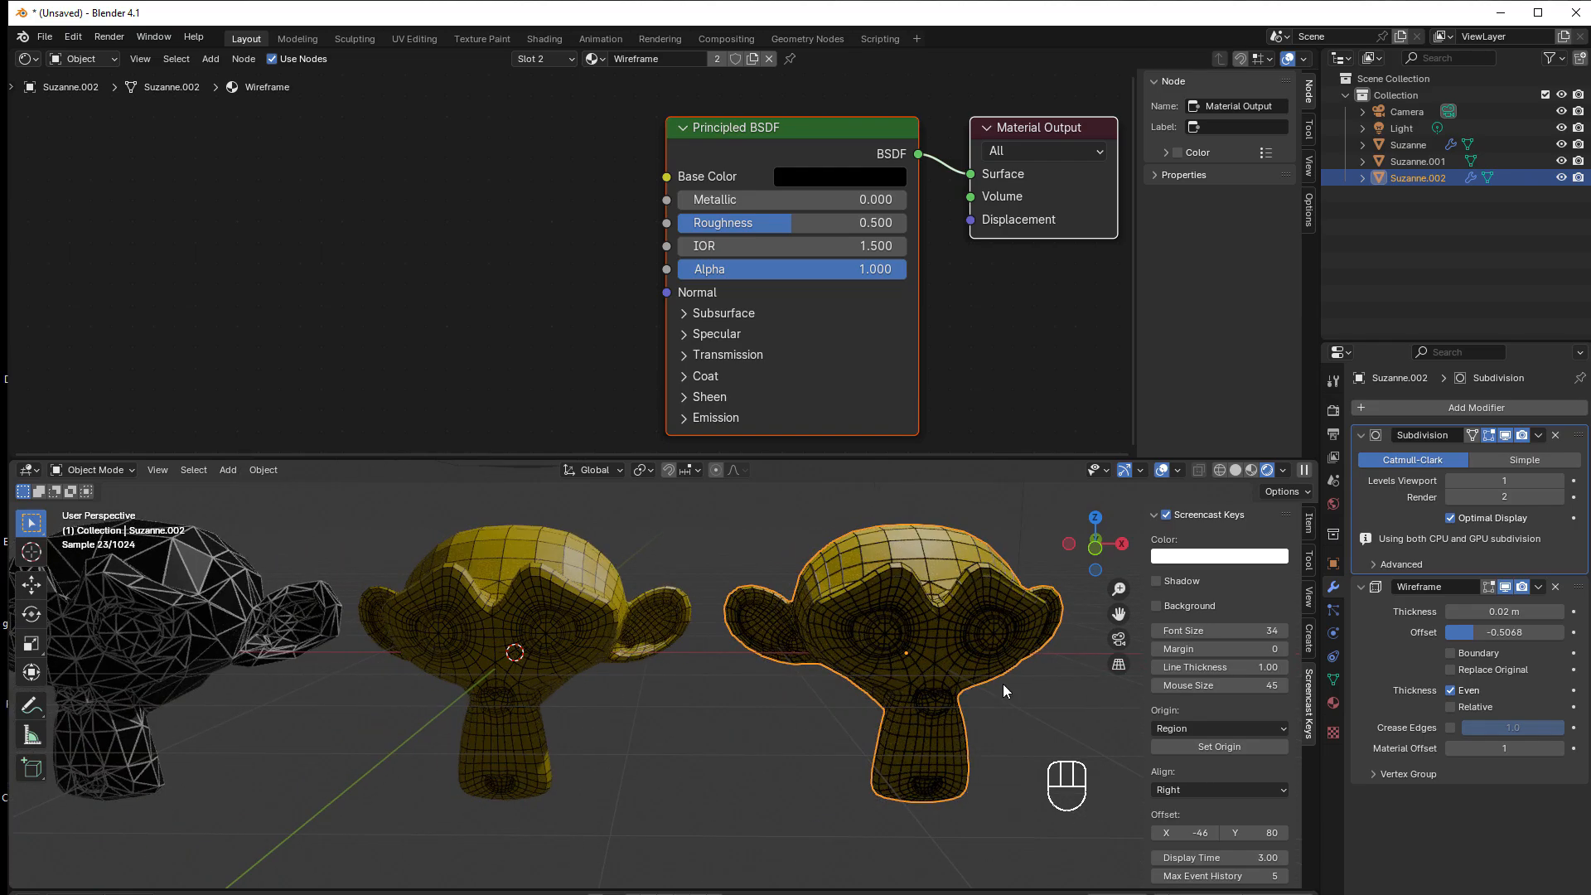
key(n)
shift+middle_drag(858, 728, 903, 703)
scroll(927, 724, up, 2)
scroll(921, 721, down, 1)
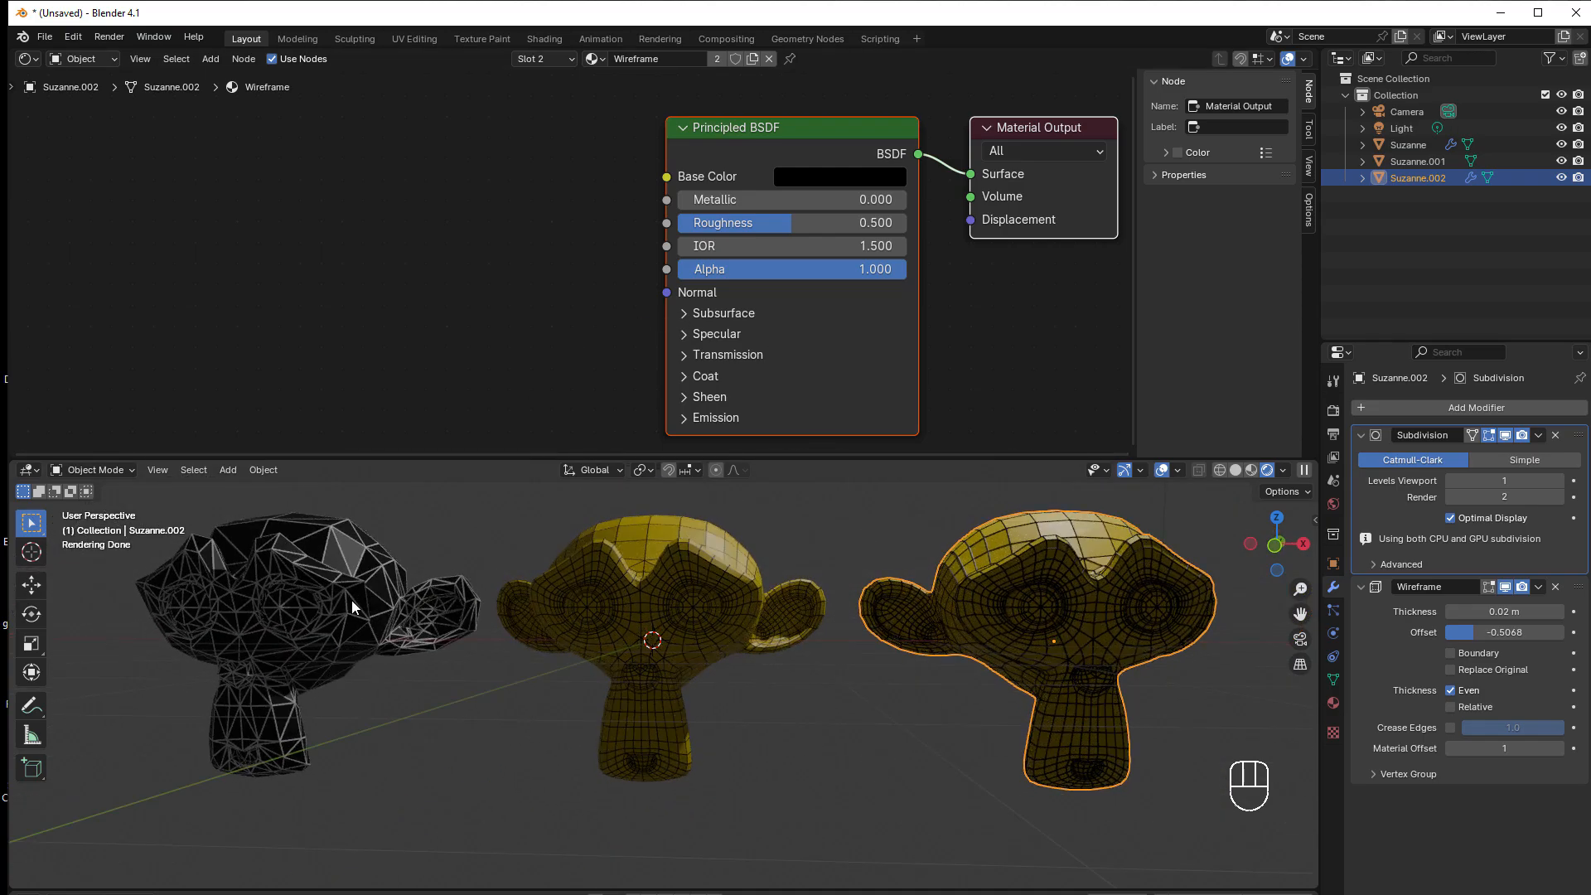
- Compare Suzanne.001's Wireframe node material with the beveled edges on Suzanne and the Wireframe modifier edges on Suzanne.002 up close
click(340, 569)
drag(410, 179, 461, 177)
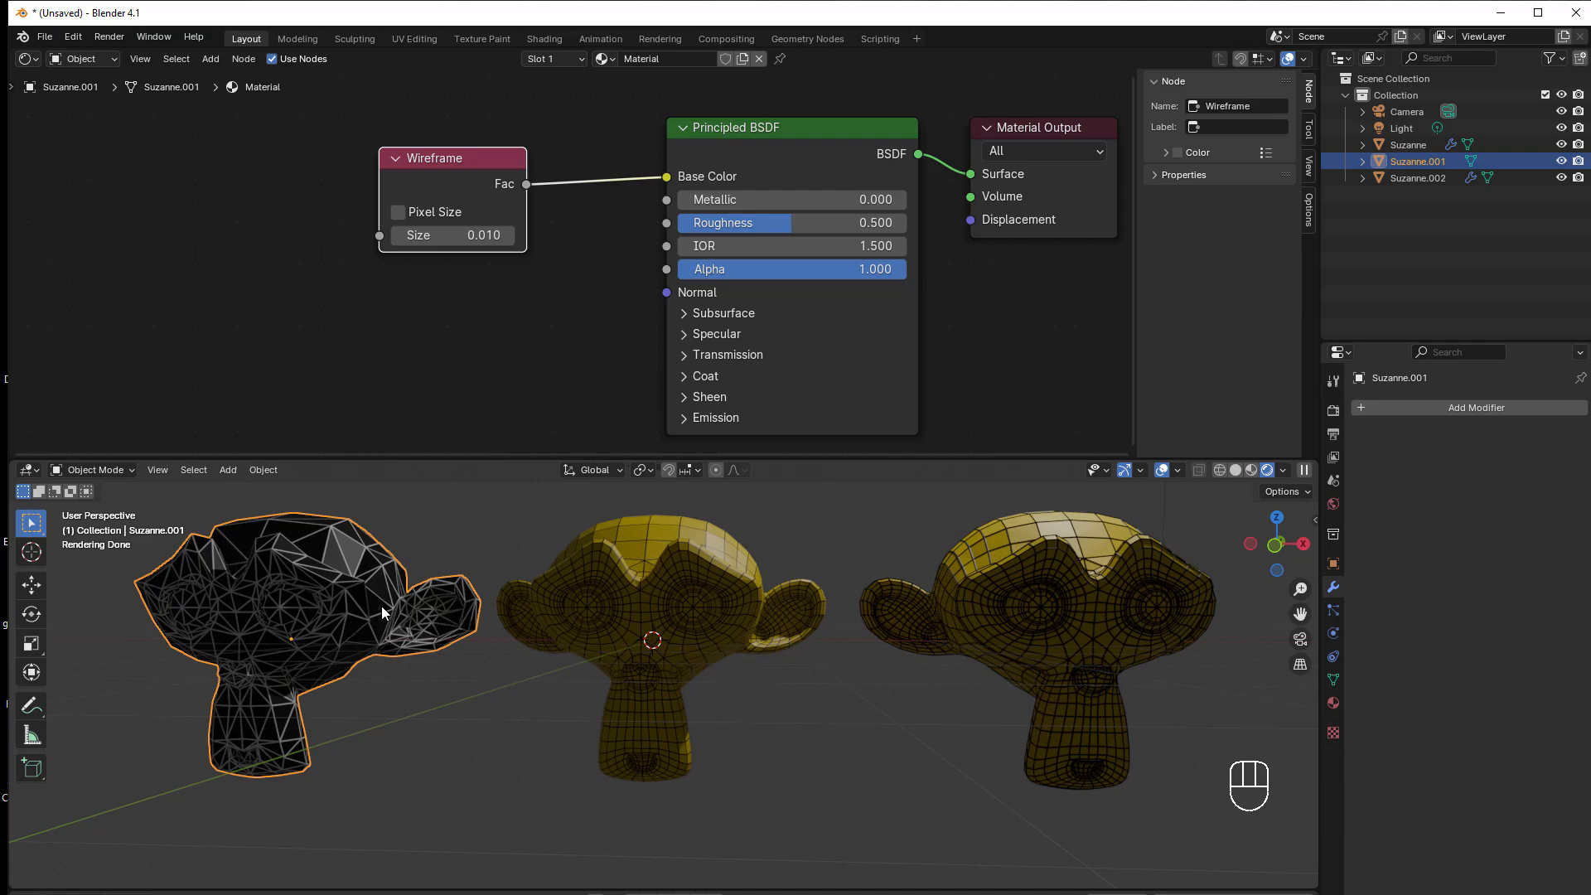
click(604, 557)
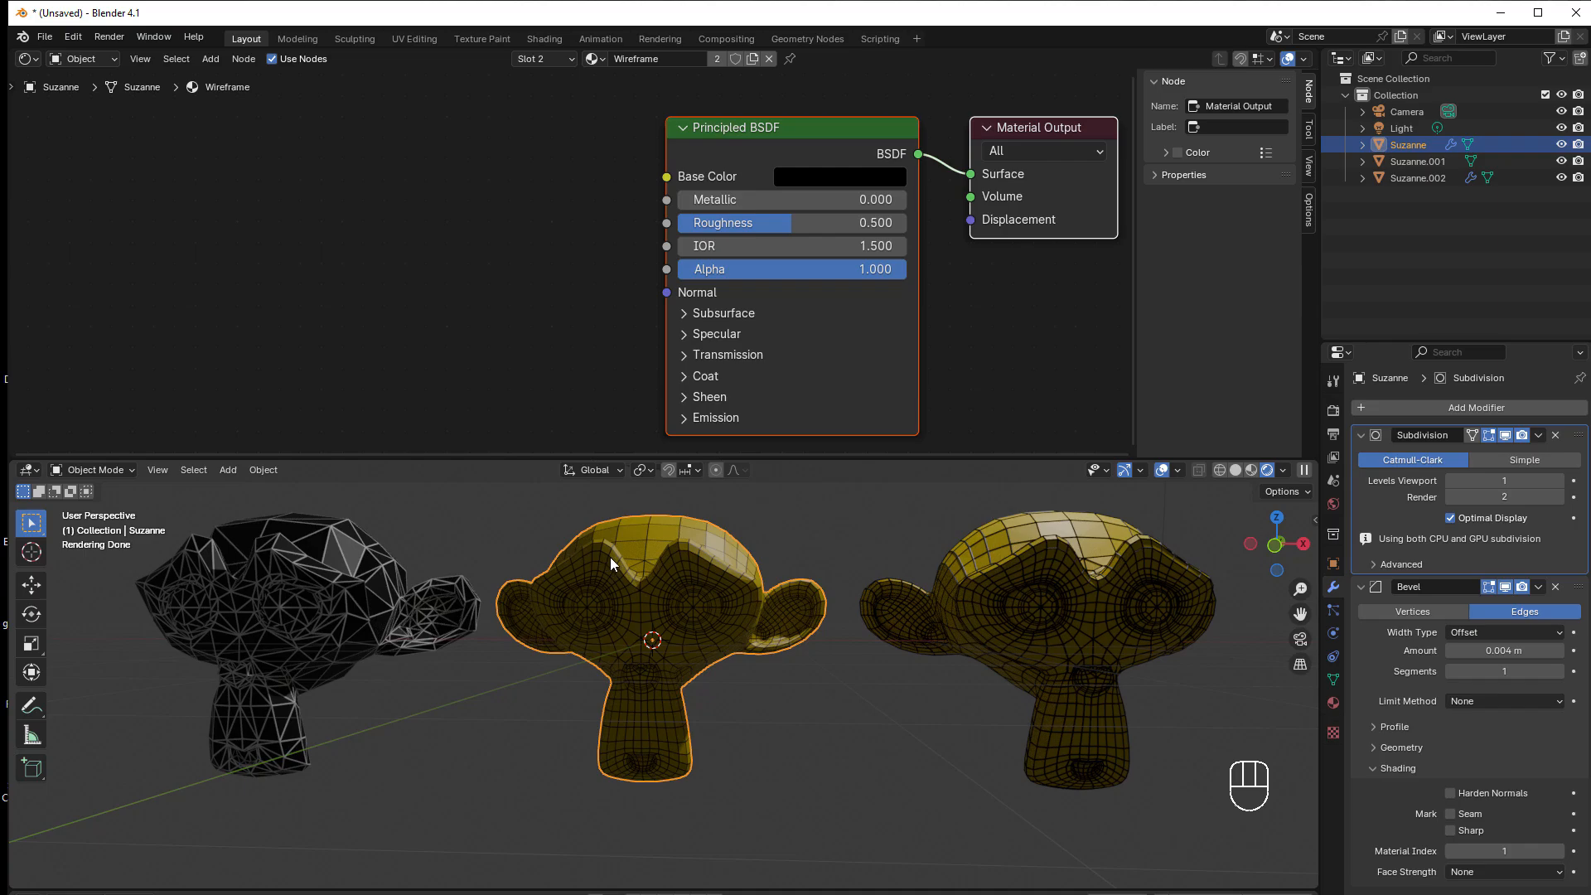
scroll(690, 564, up, 1)
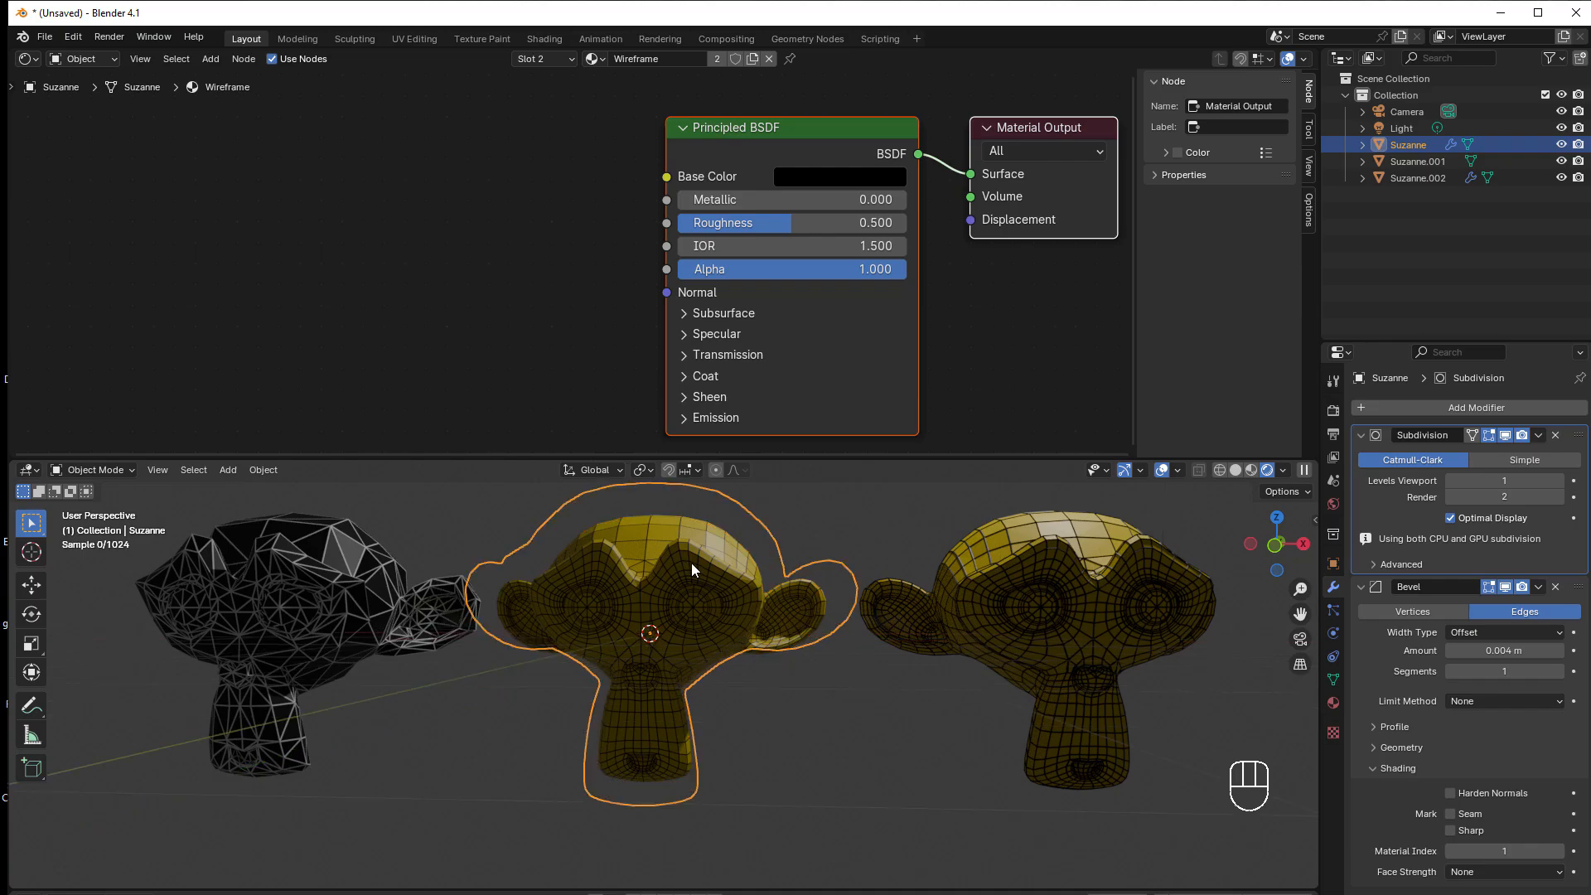
shift+middle_drag(691, 563, 680, 649)
scroll(679, 616, up, 1)
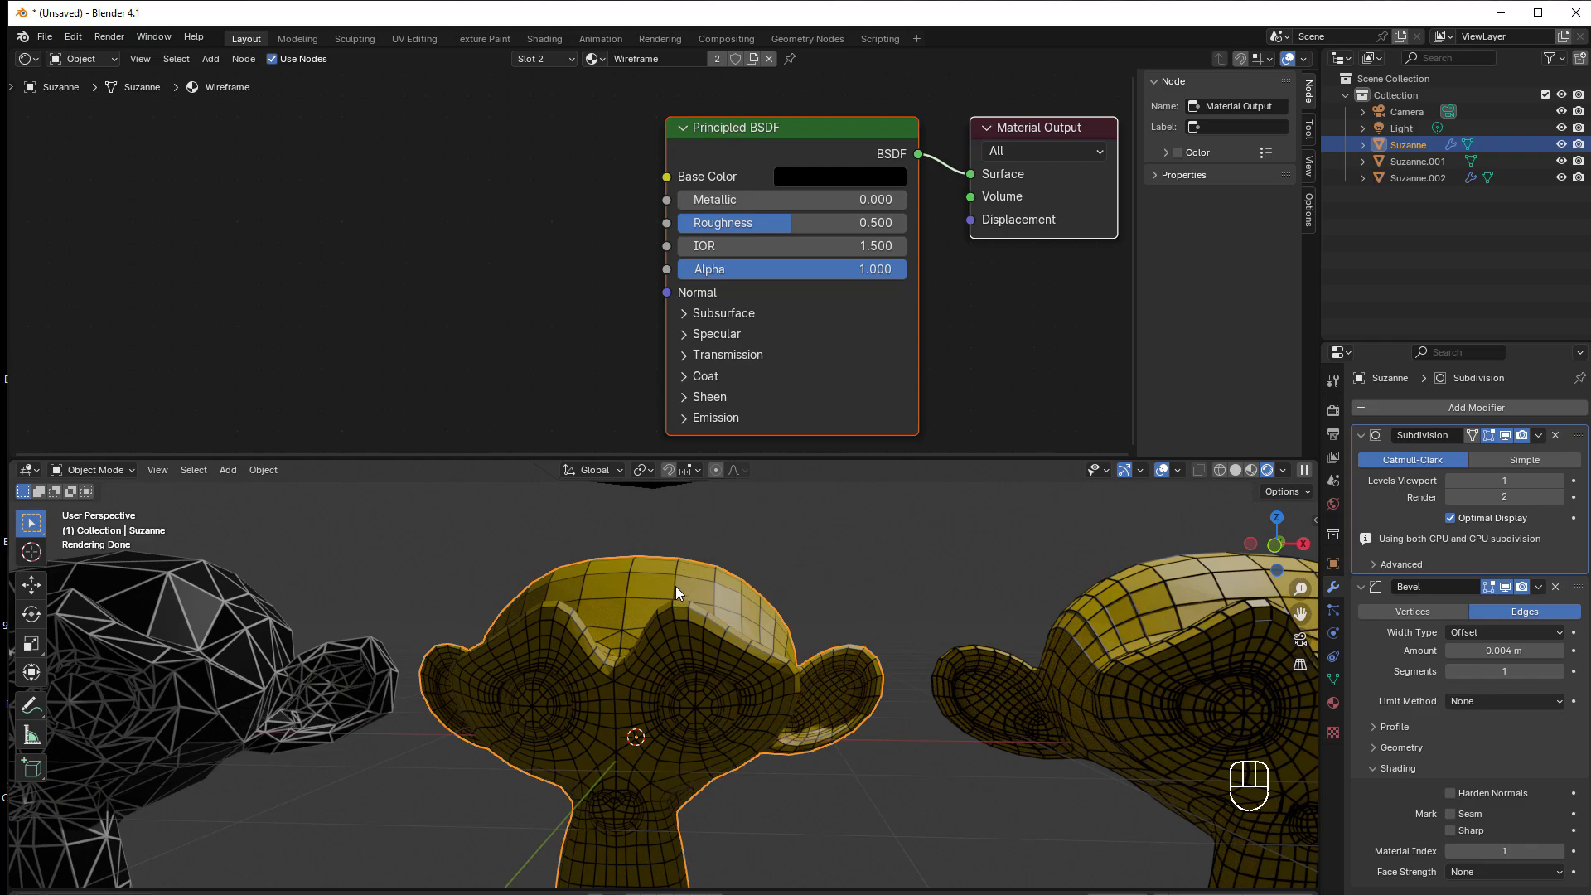
scroll(676, 588, down, 2)
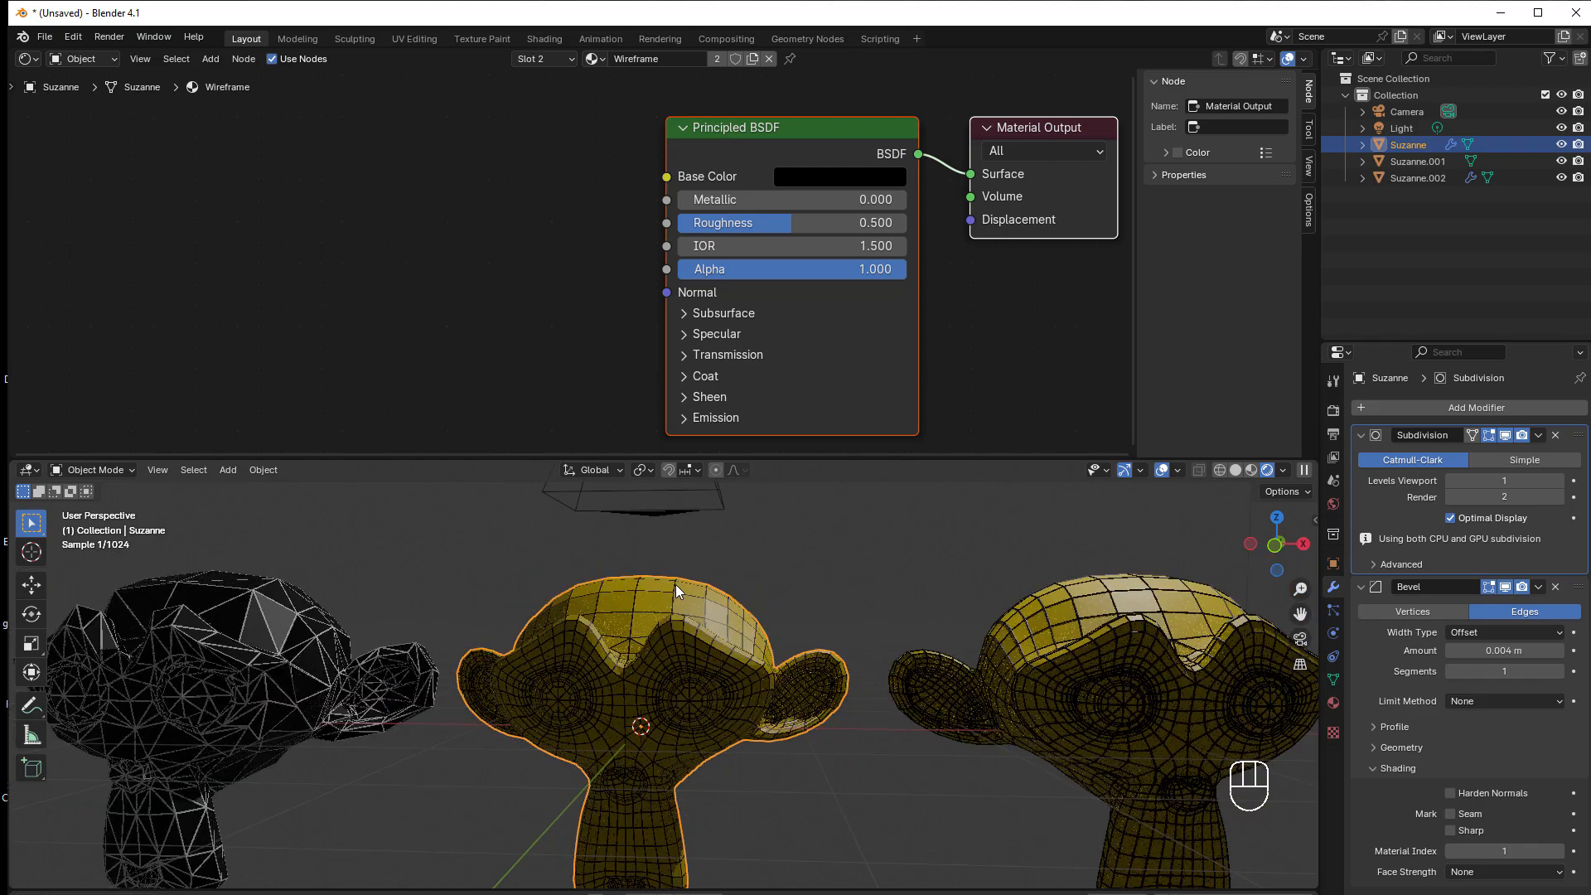
shift+middle_drag(766, 640, 525, 614)
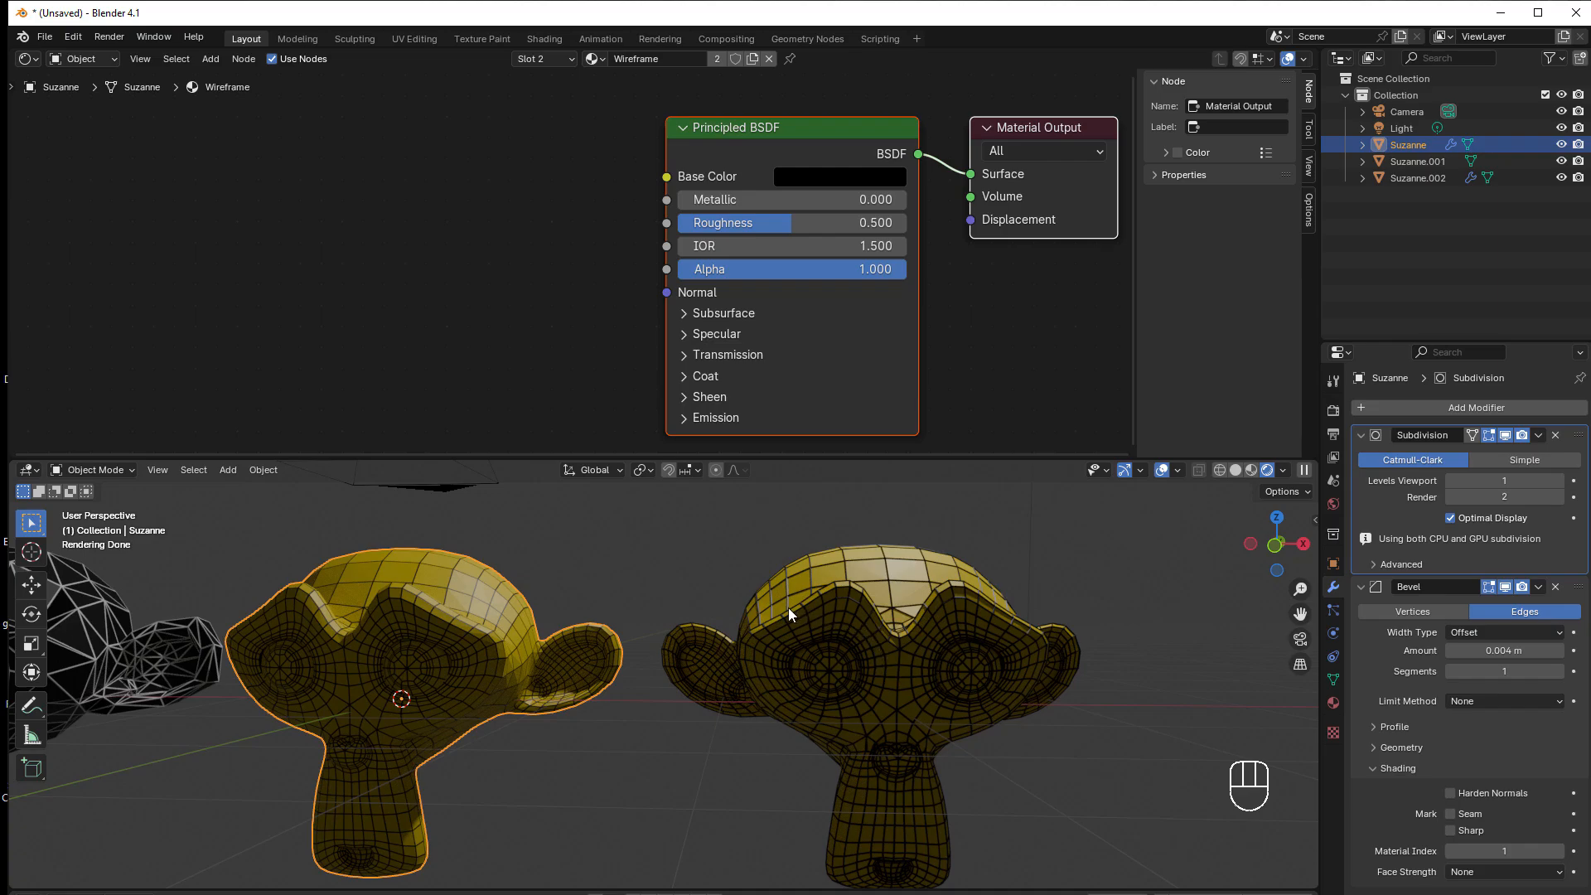
scroll(802, 600, up, 4)
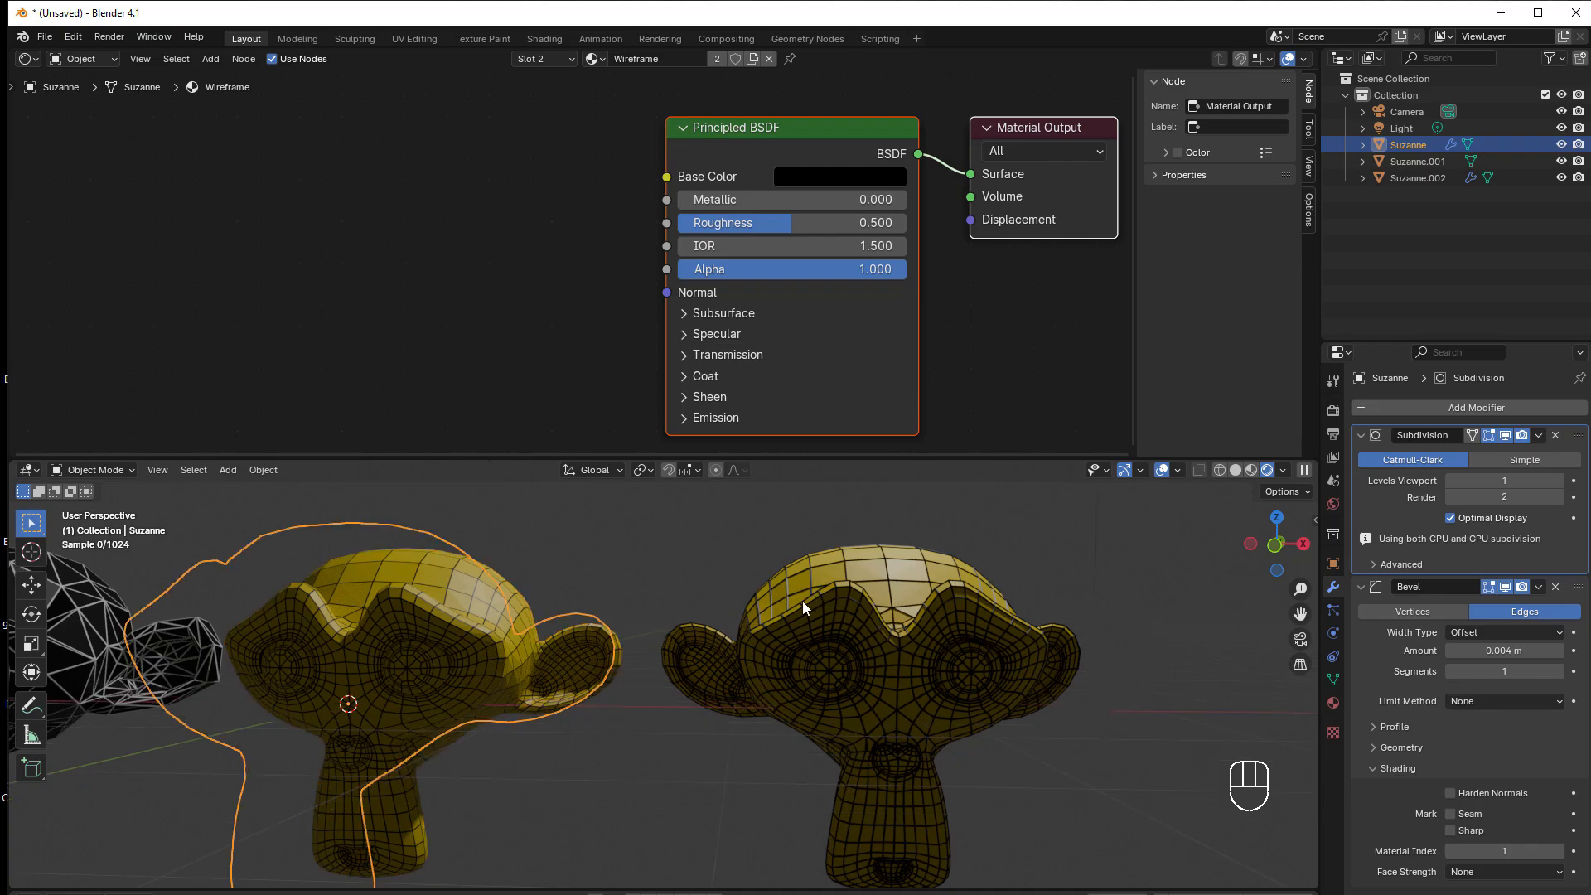
shift+middle_drag(893, 605, 809, 703)
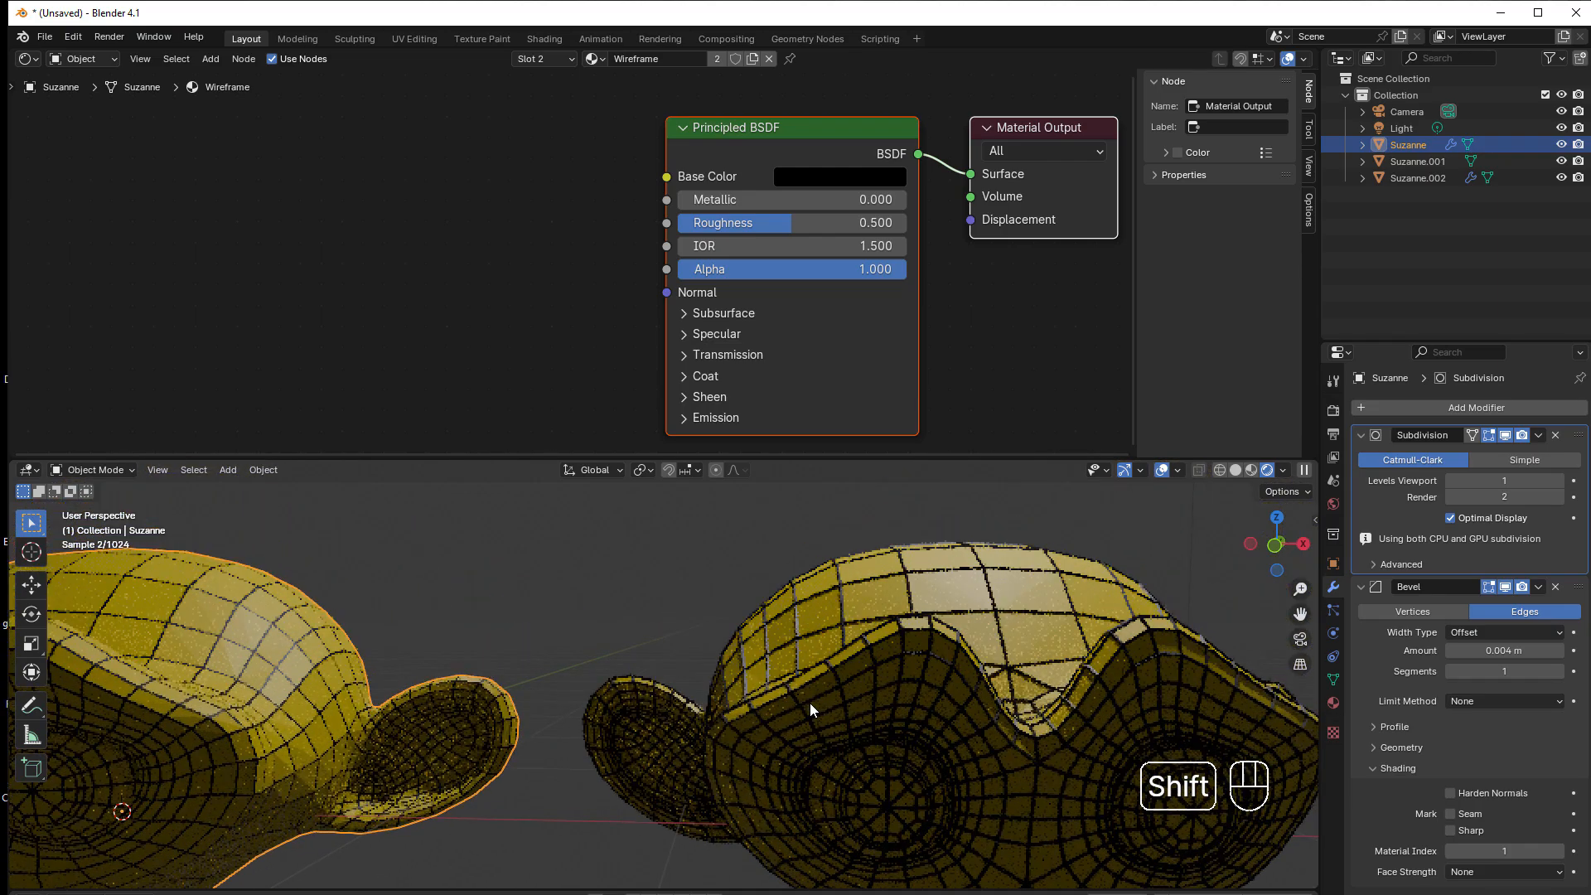
scroll(809, 692, up, 2)
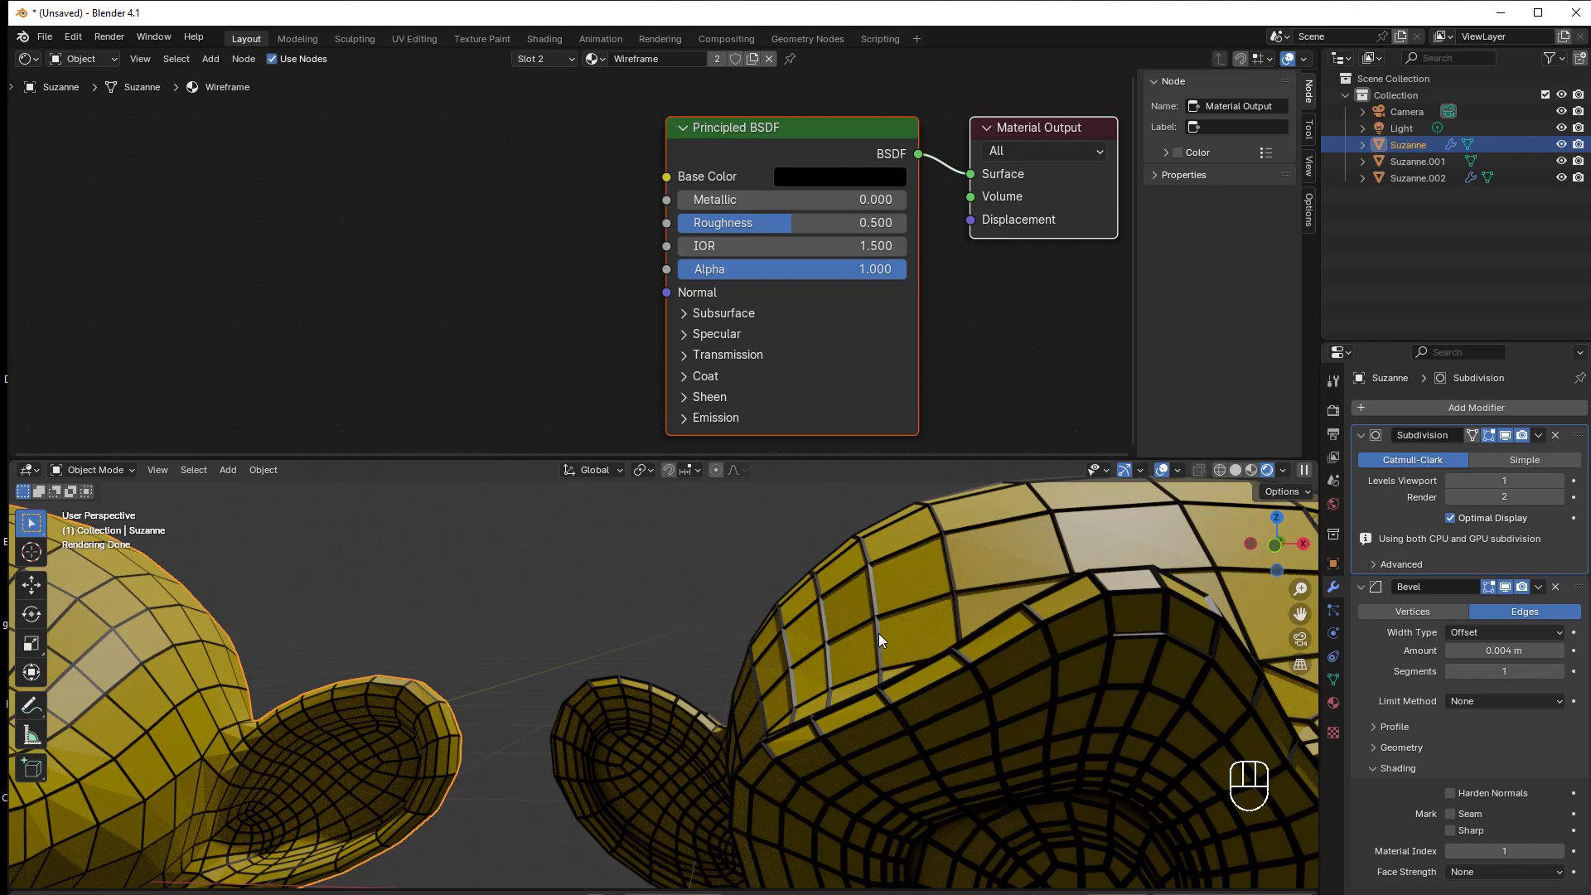
scroll(879, 633, down, 4)
shift+middle_drag(857, 649, 1026, 610)
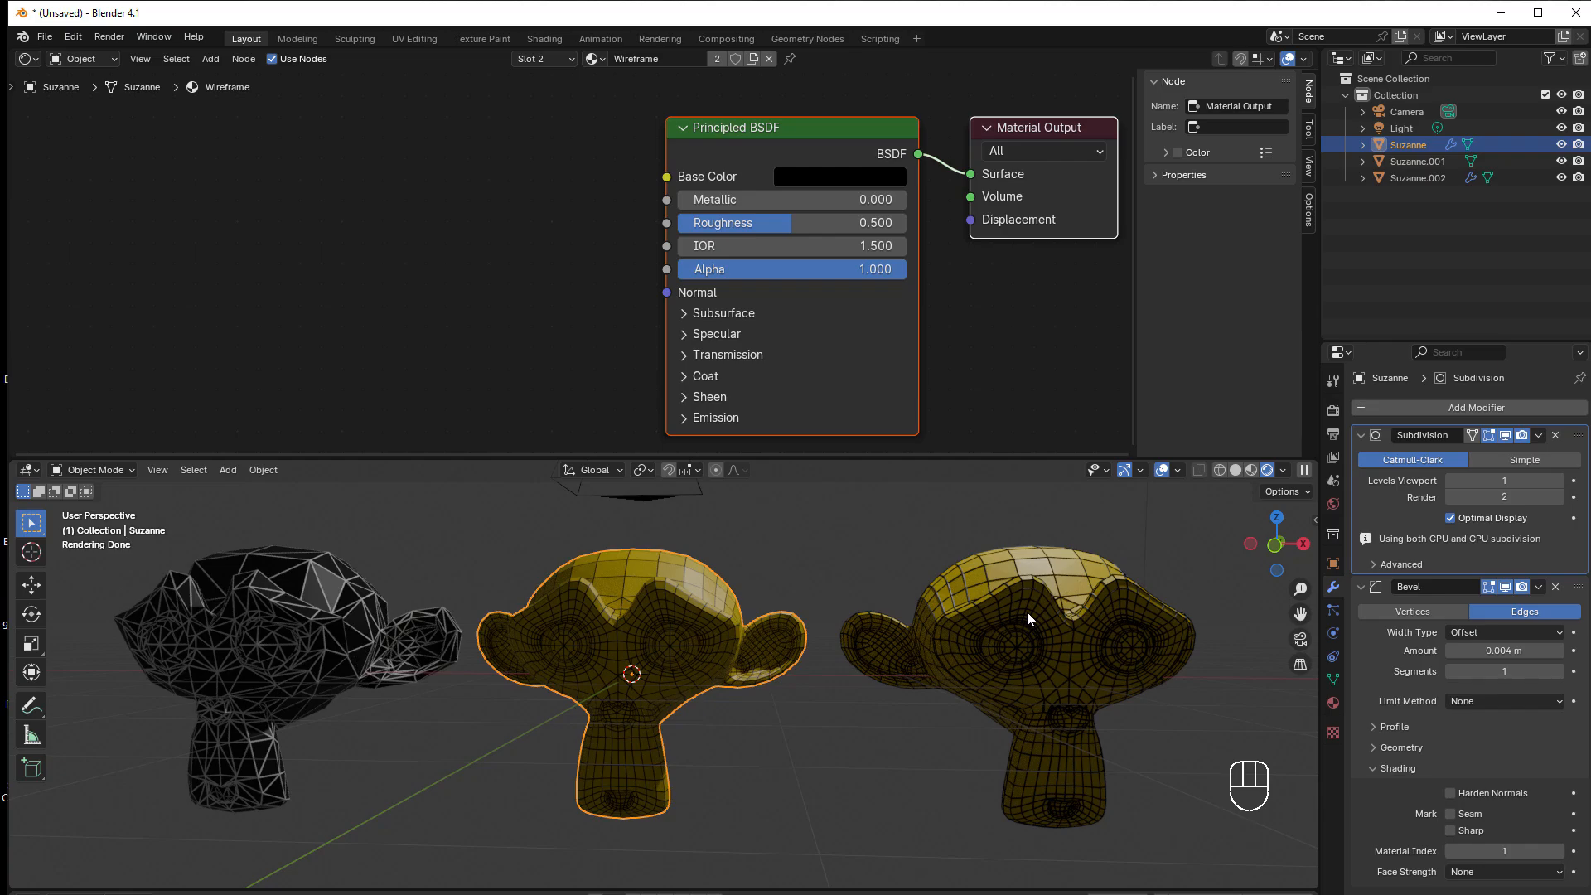